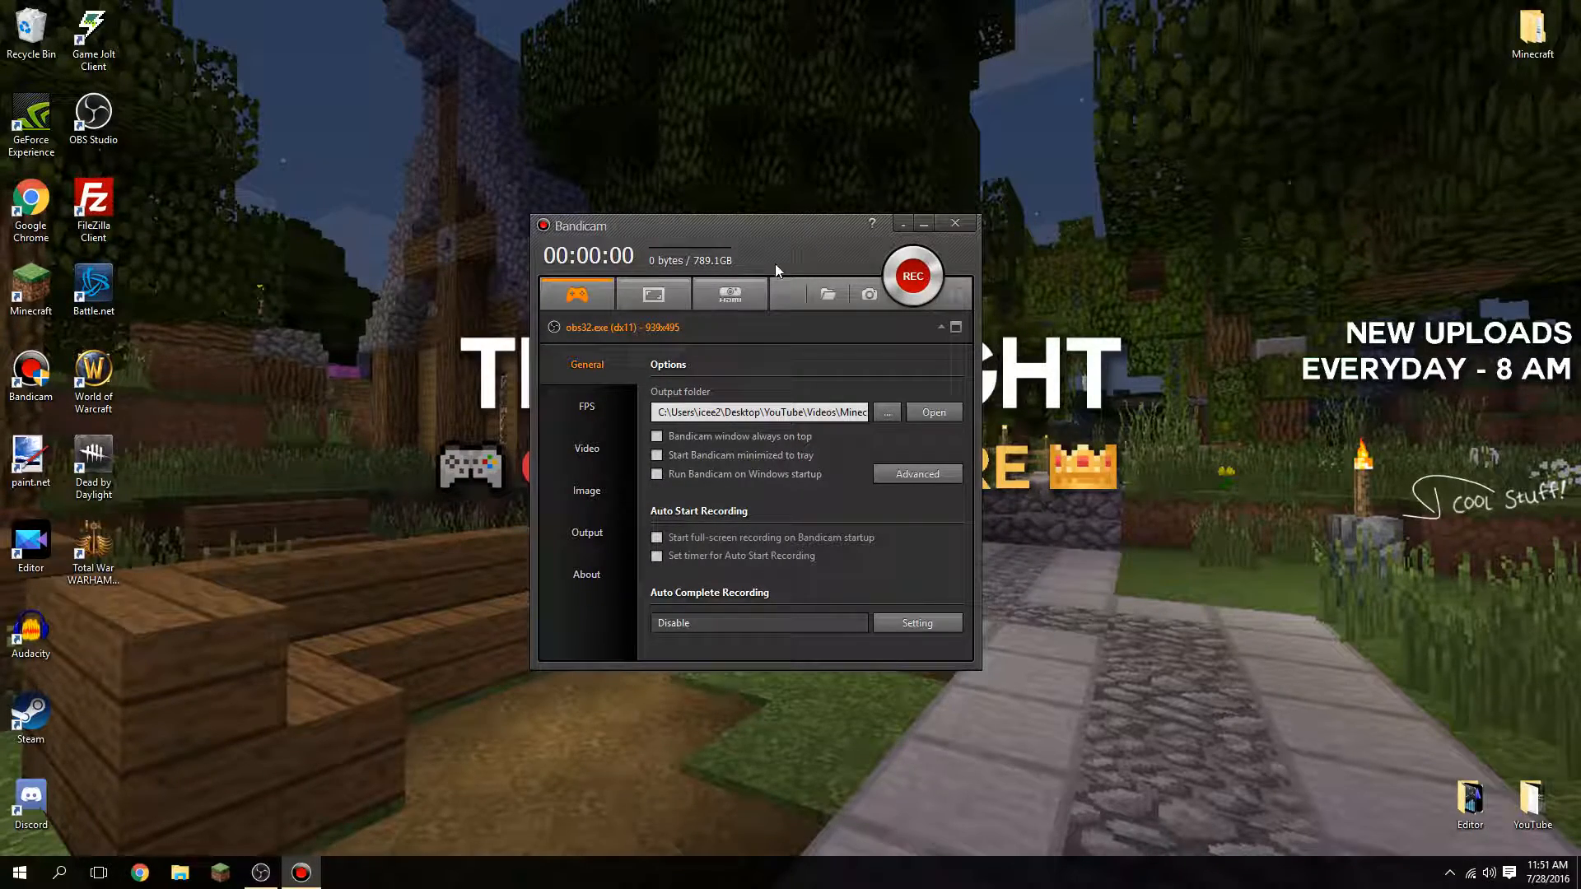
# Shift the recorder window slightly and view its version and licence information before returning to the general options
pyautogui.moveTo(788, 231); pyautogui.dragTo(828, 234)
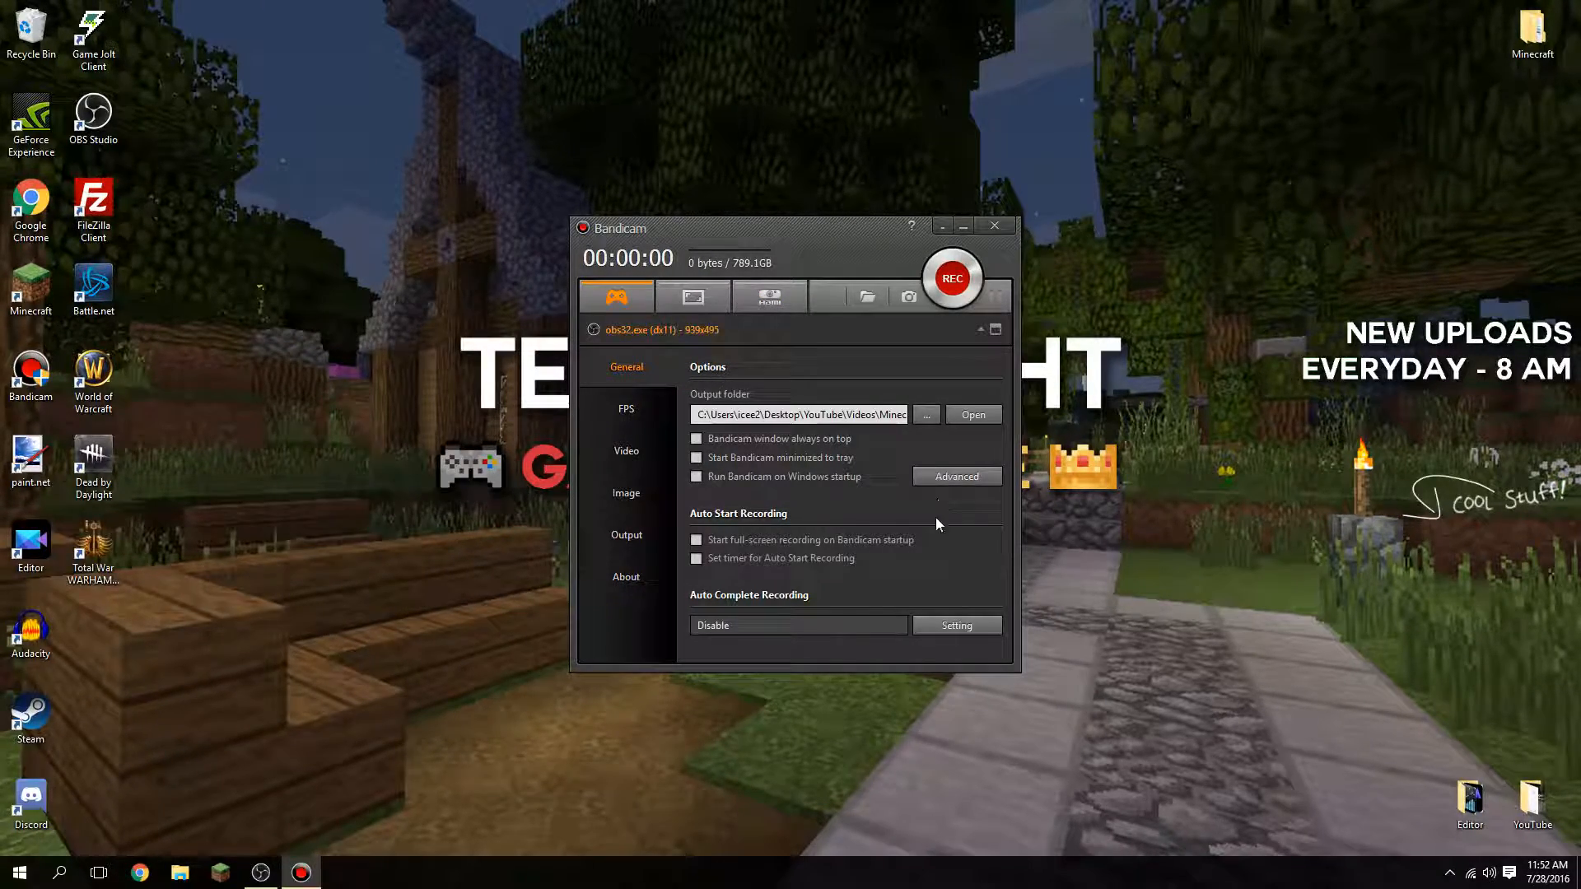
pyautogui.click(626, 580)
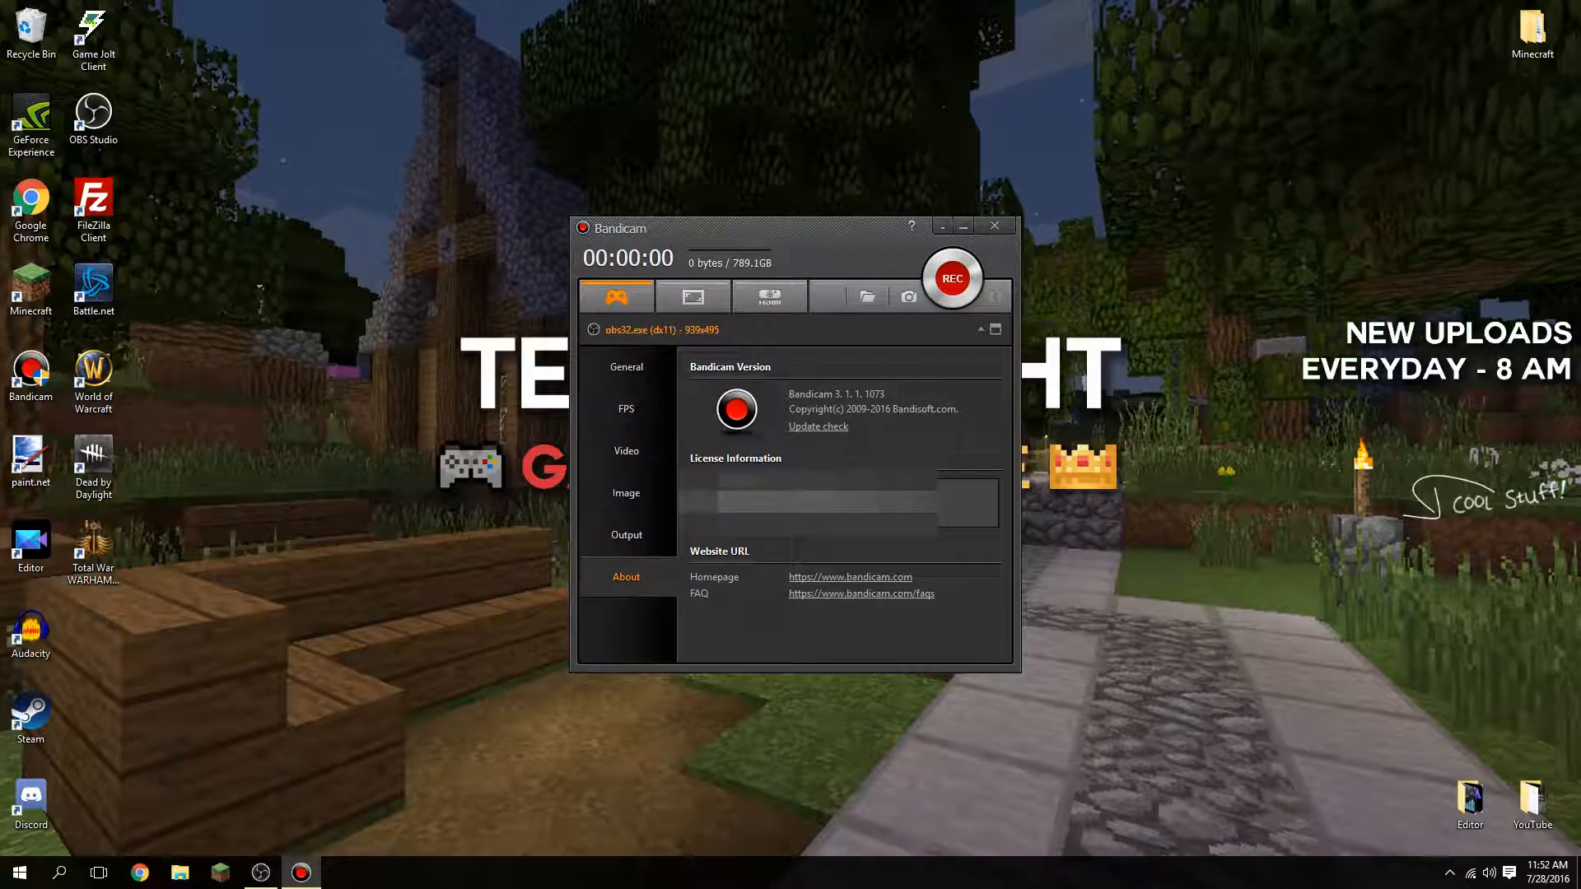
pyautogui.click(591, 365)
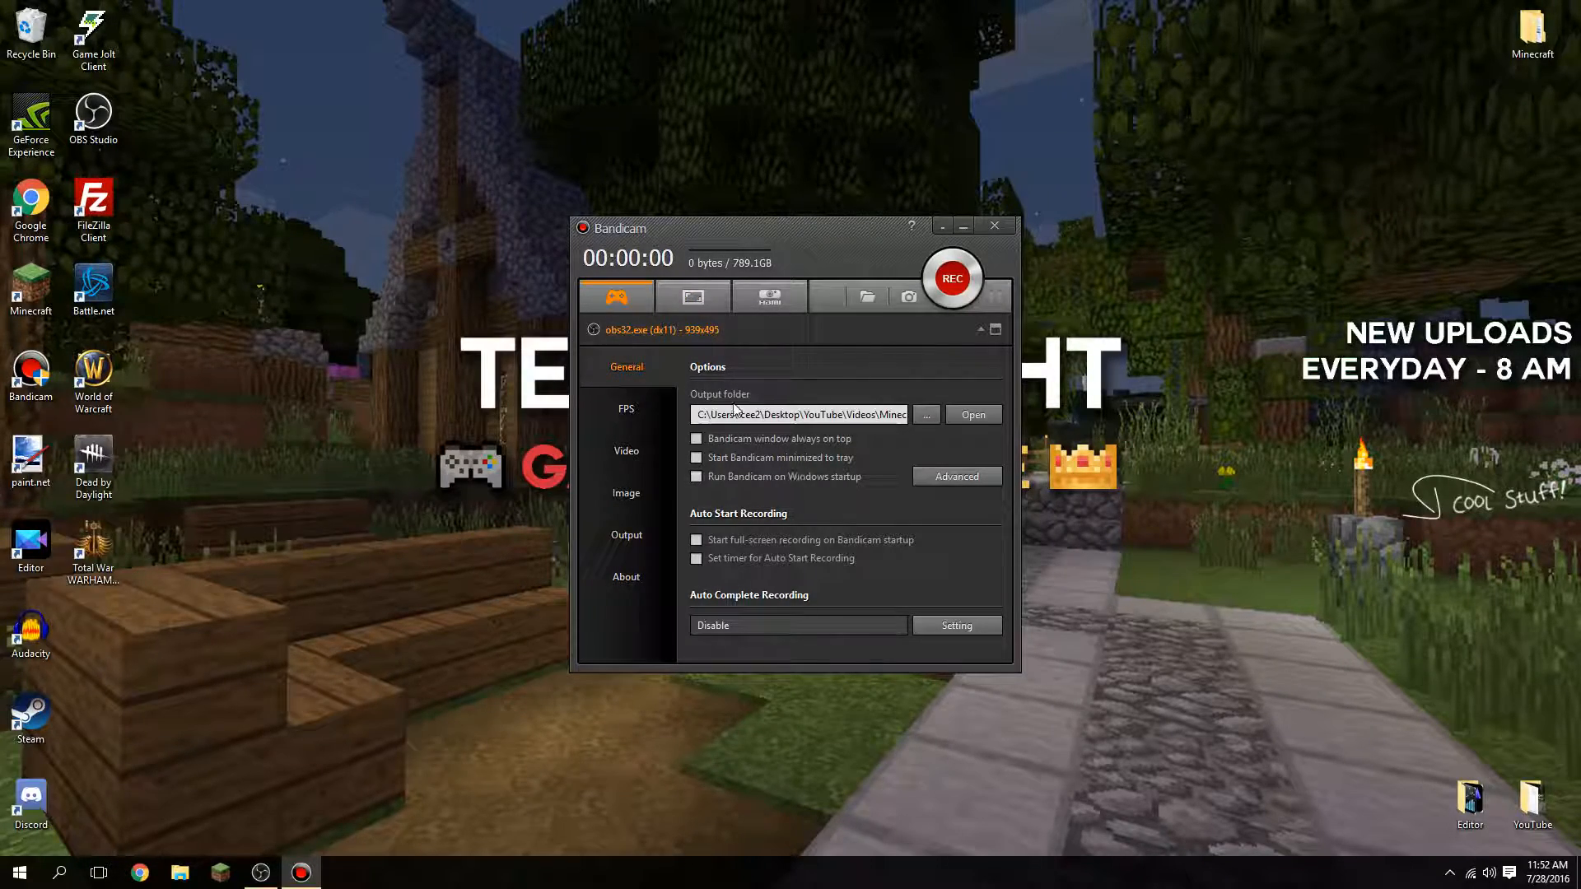
# Choose the Legit Minecraft folder as the output folder and check its list of recorded videos
pyautogui.click(926, 418)
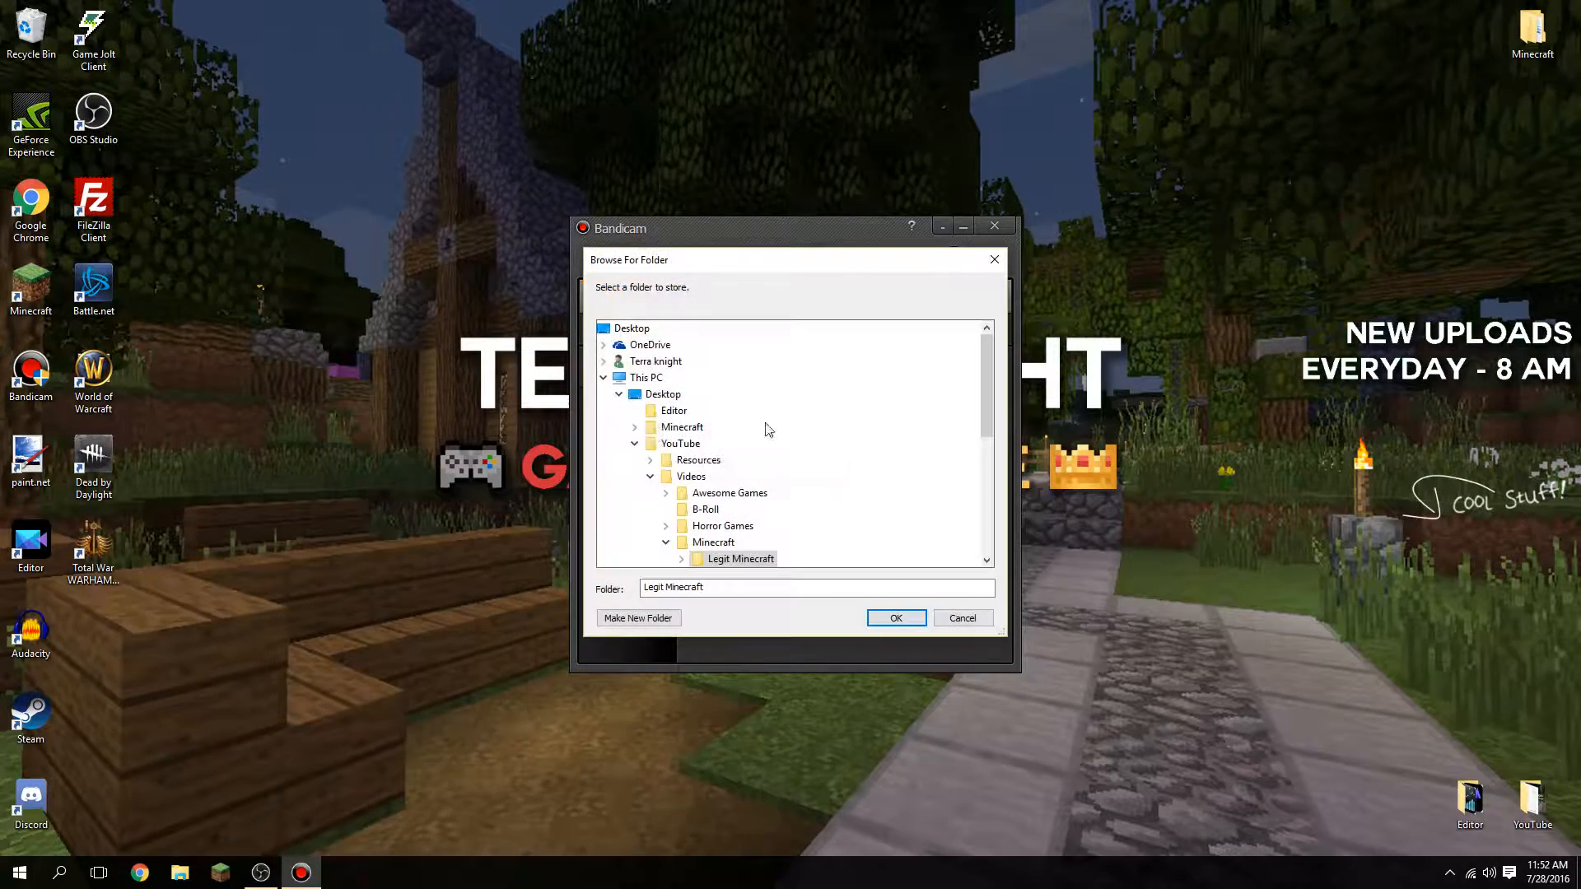
pyautogui.moveTo(986, 397)
pyautogui.mouseDown()
pyautogui.moveTo(987, 473)
pyautogui.moveTo(993, 374)
pyautogui.moveTo(993, 424)
pyautogui.mouseUp()
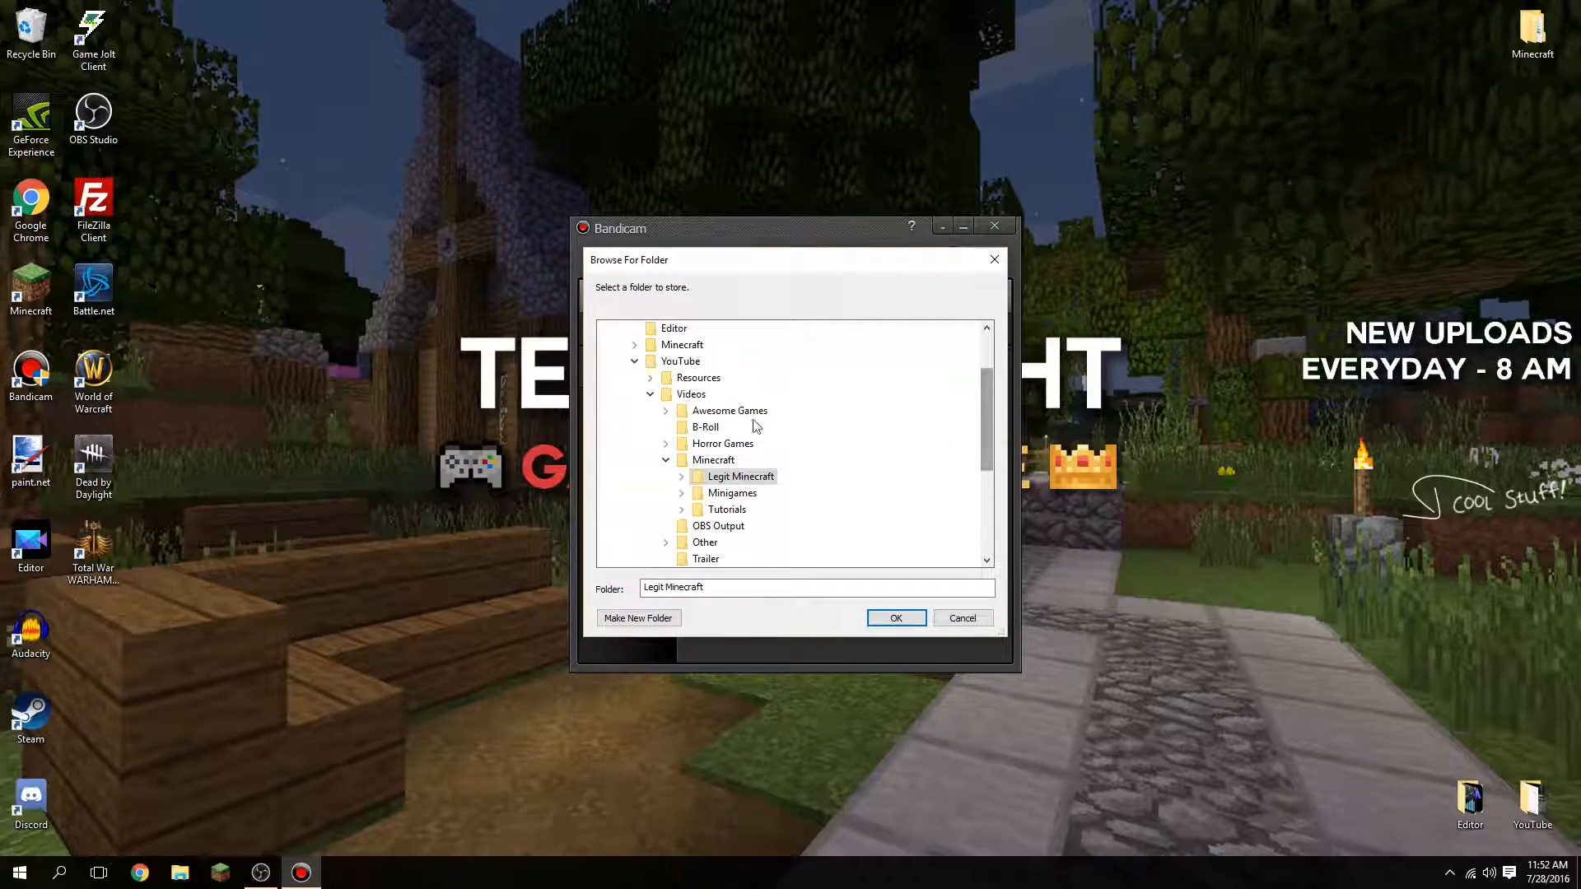
pyautogui.click(898, 619)
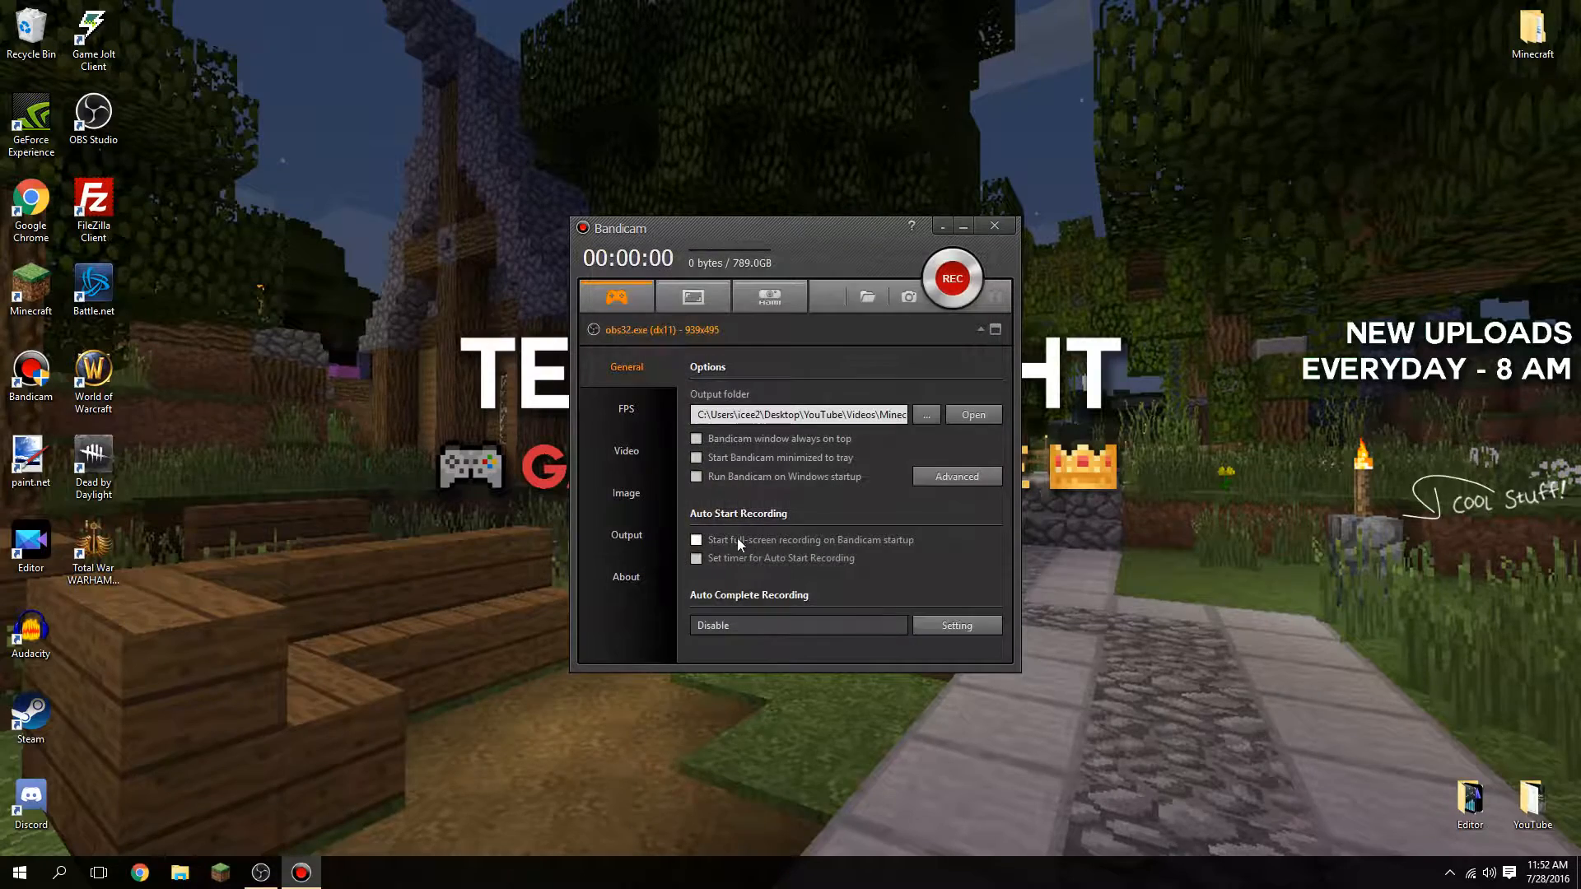
pyautogui.click(649, 536)
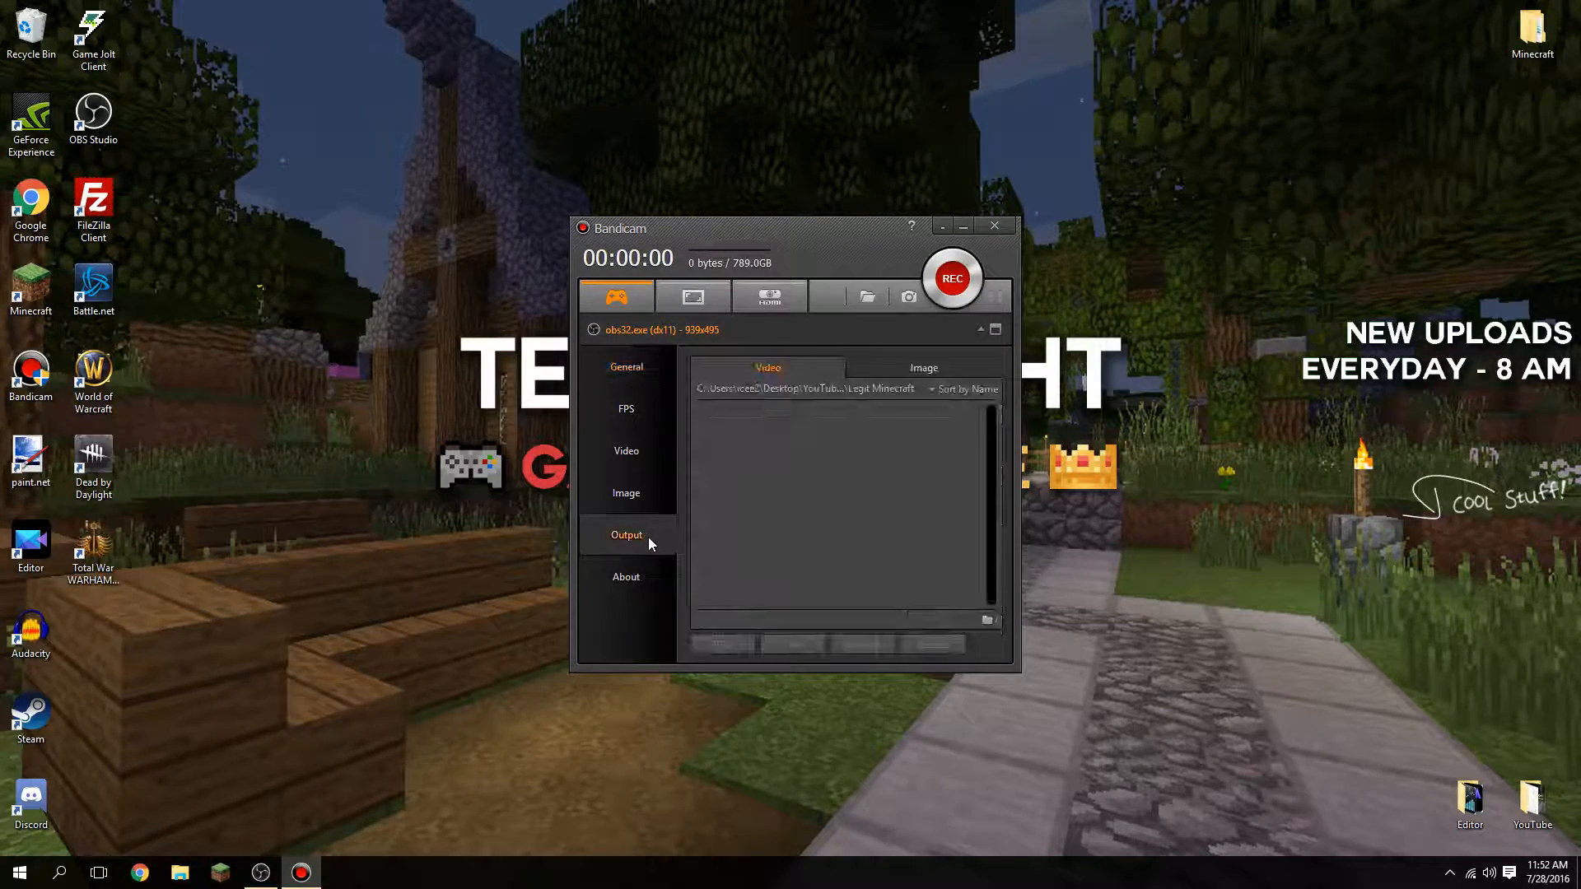
pyautogui.click(628, 366)
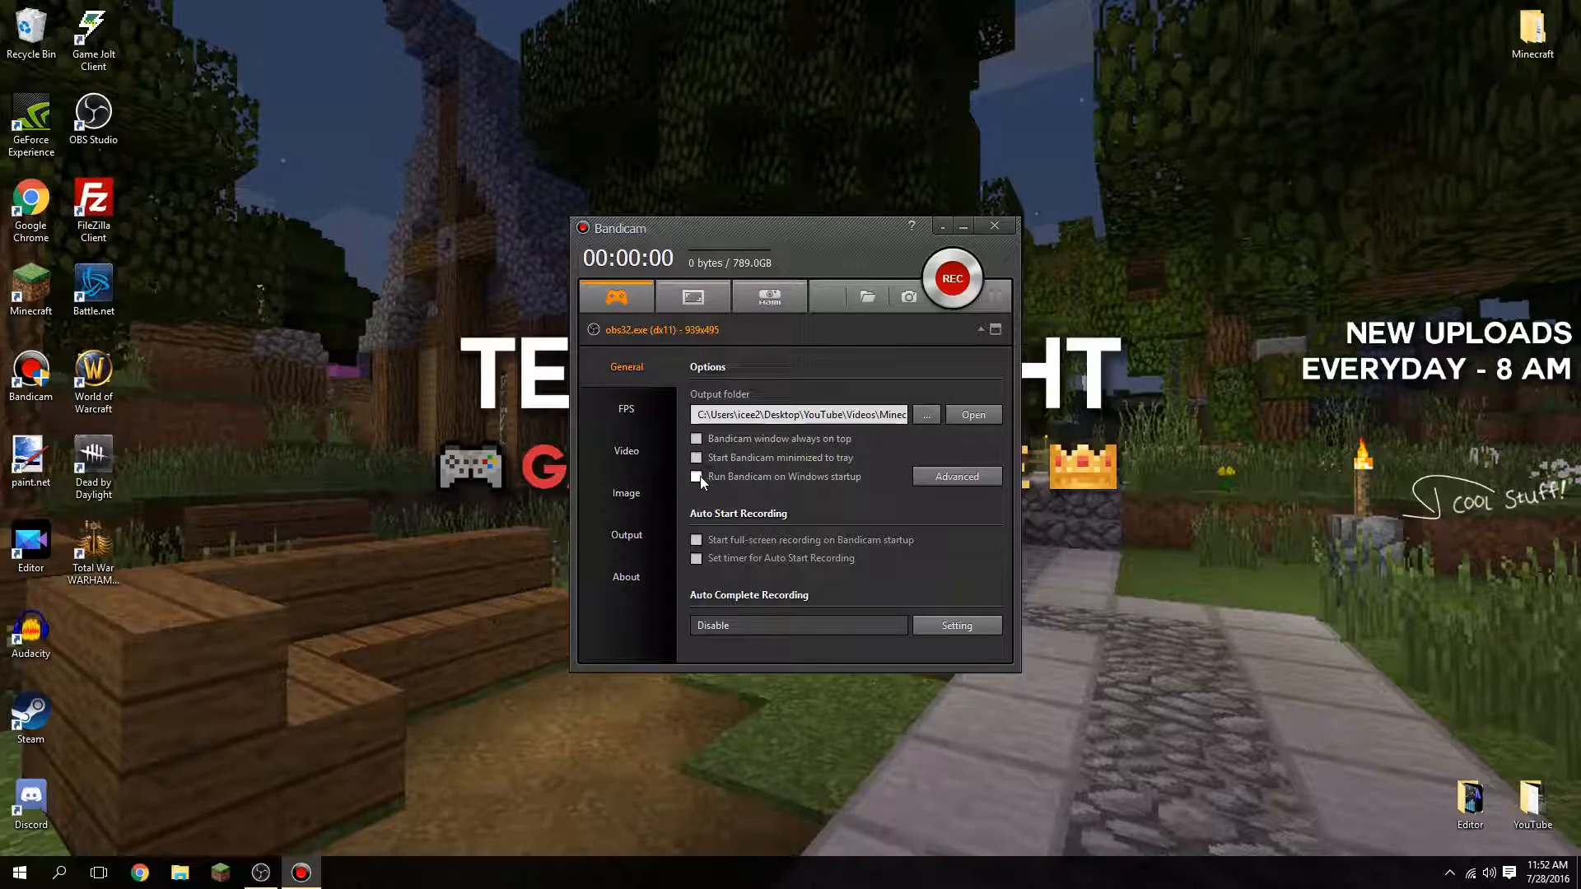
# In the advanced output options, set file naming to Target Name plus Date/Time
pyautogui.click(959, 473)
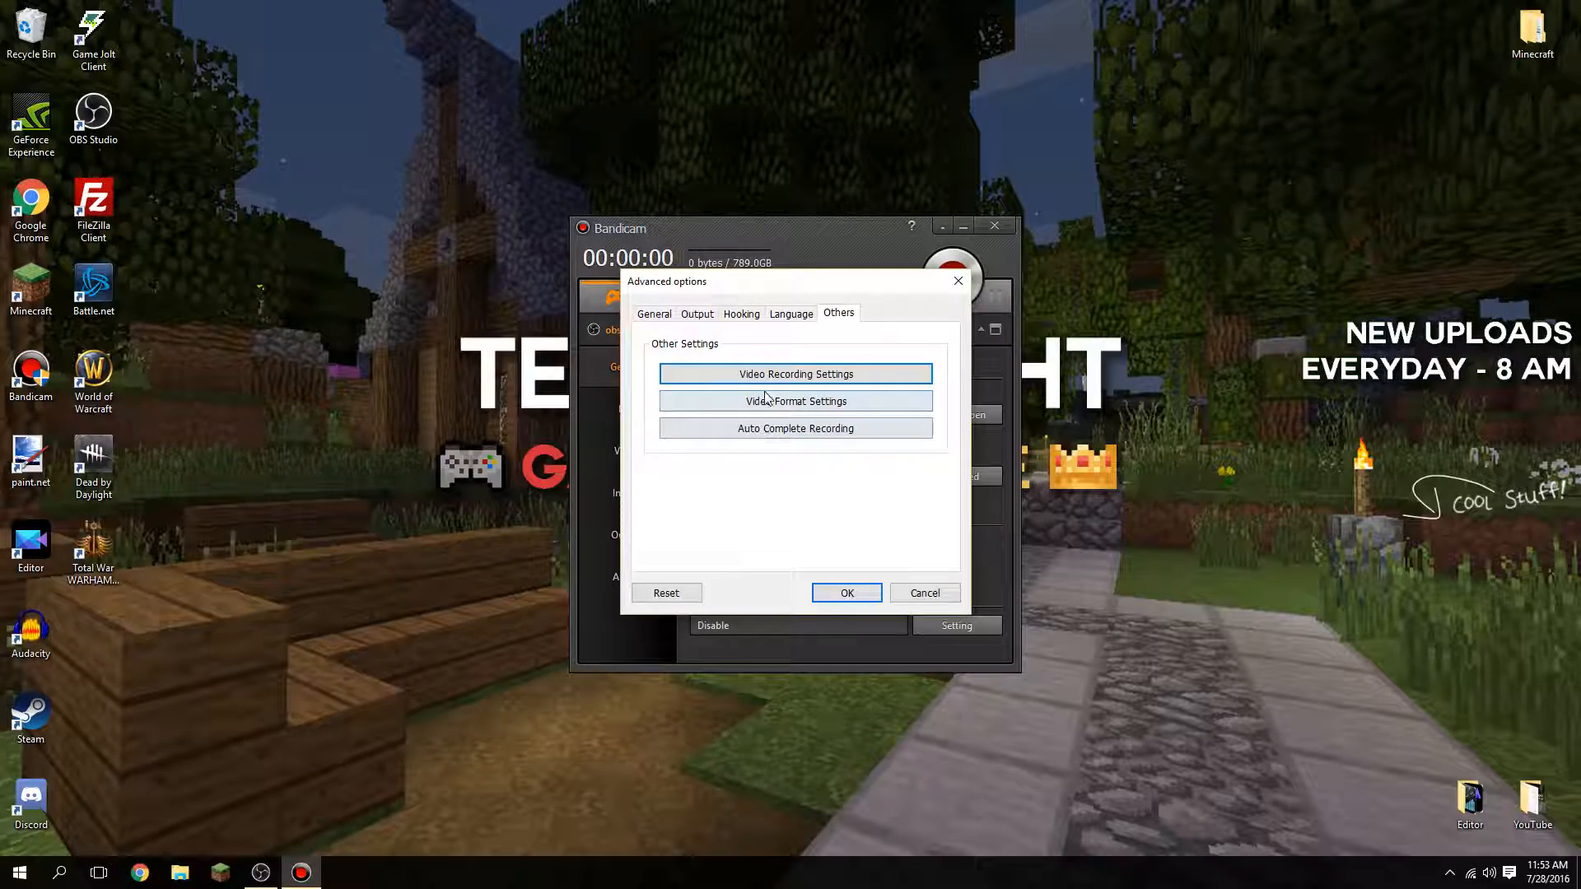
pyautogui.click(656, 314)
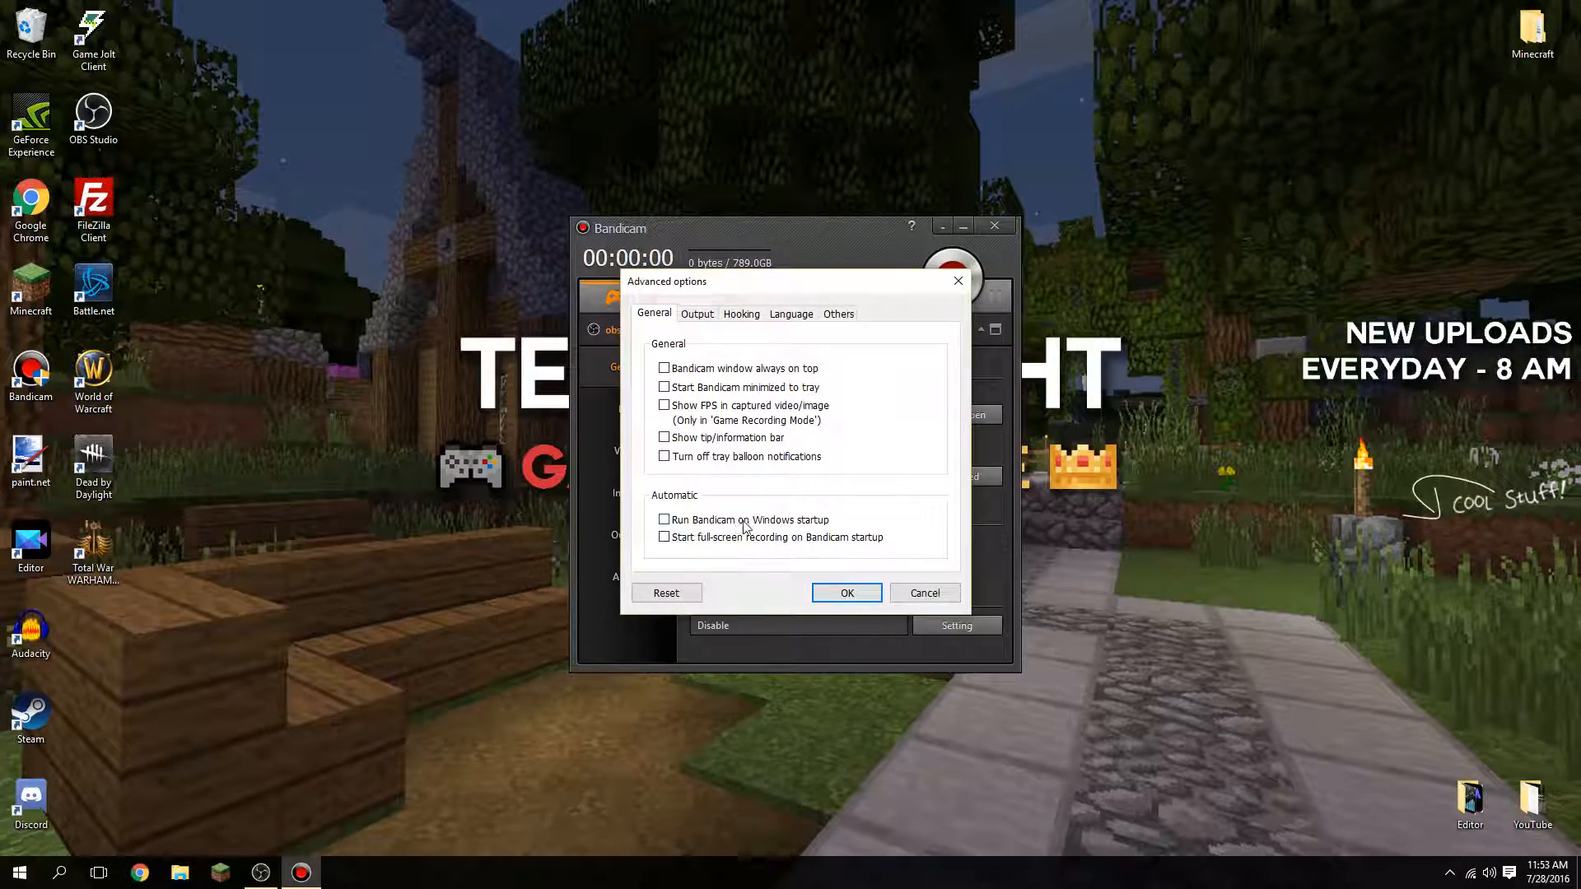
pyautogui.click(700, 317)
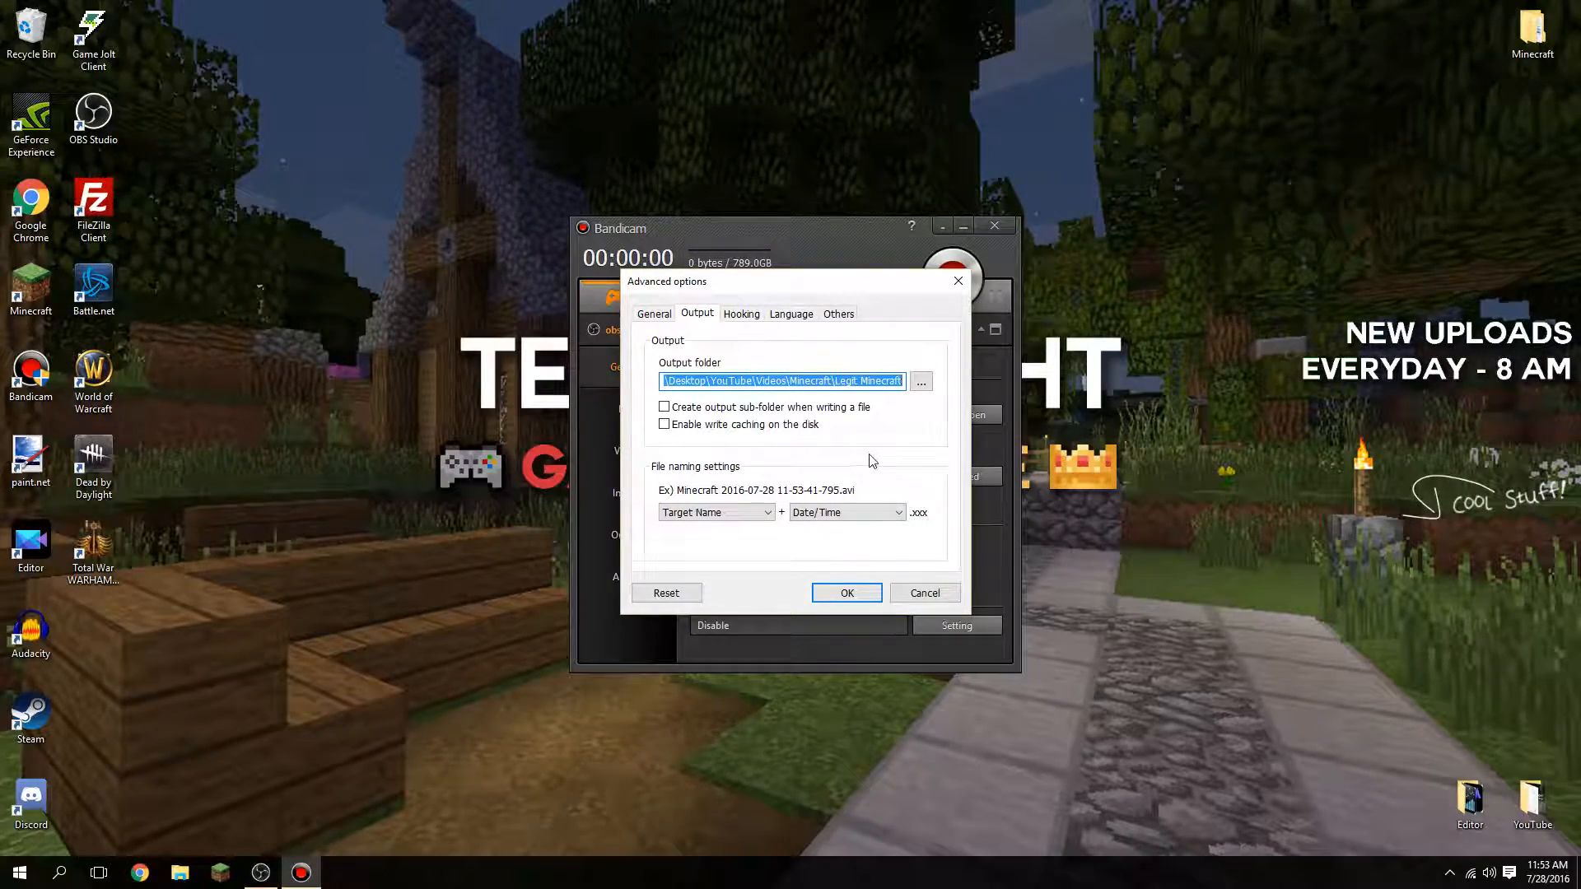
pyautogui.click(771, 516)
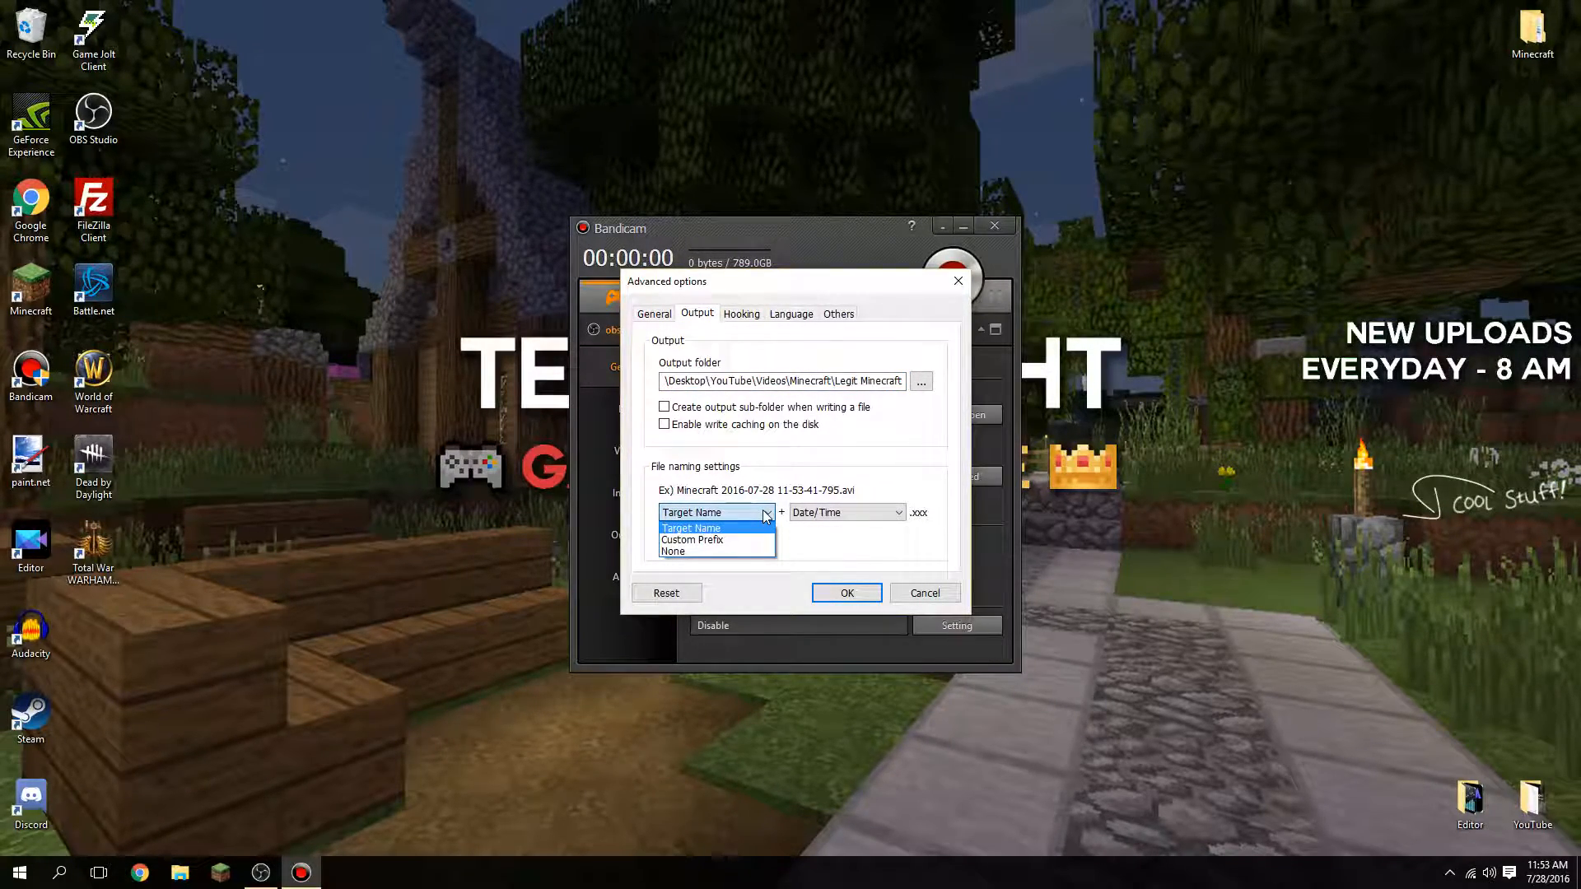
pyautogui.click(703, 528)
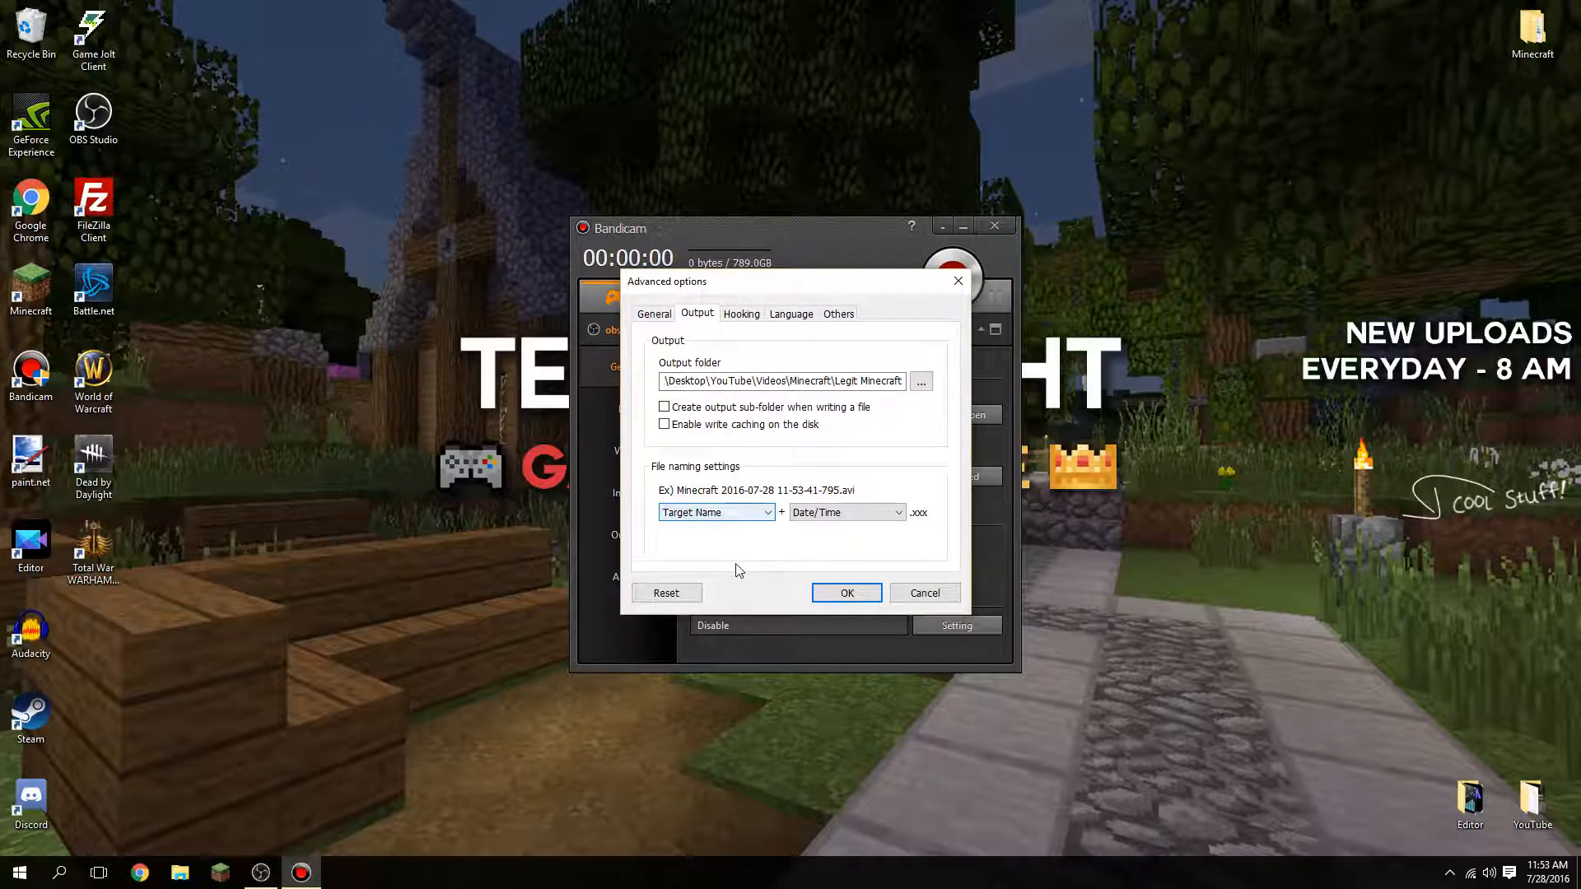
pyautogui.click(815, 513)
pyautogui.click(823, 521)
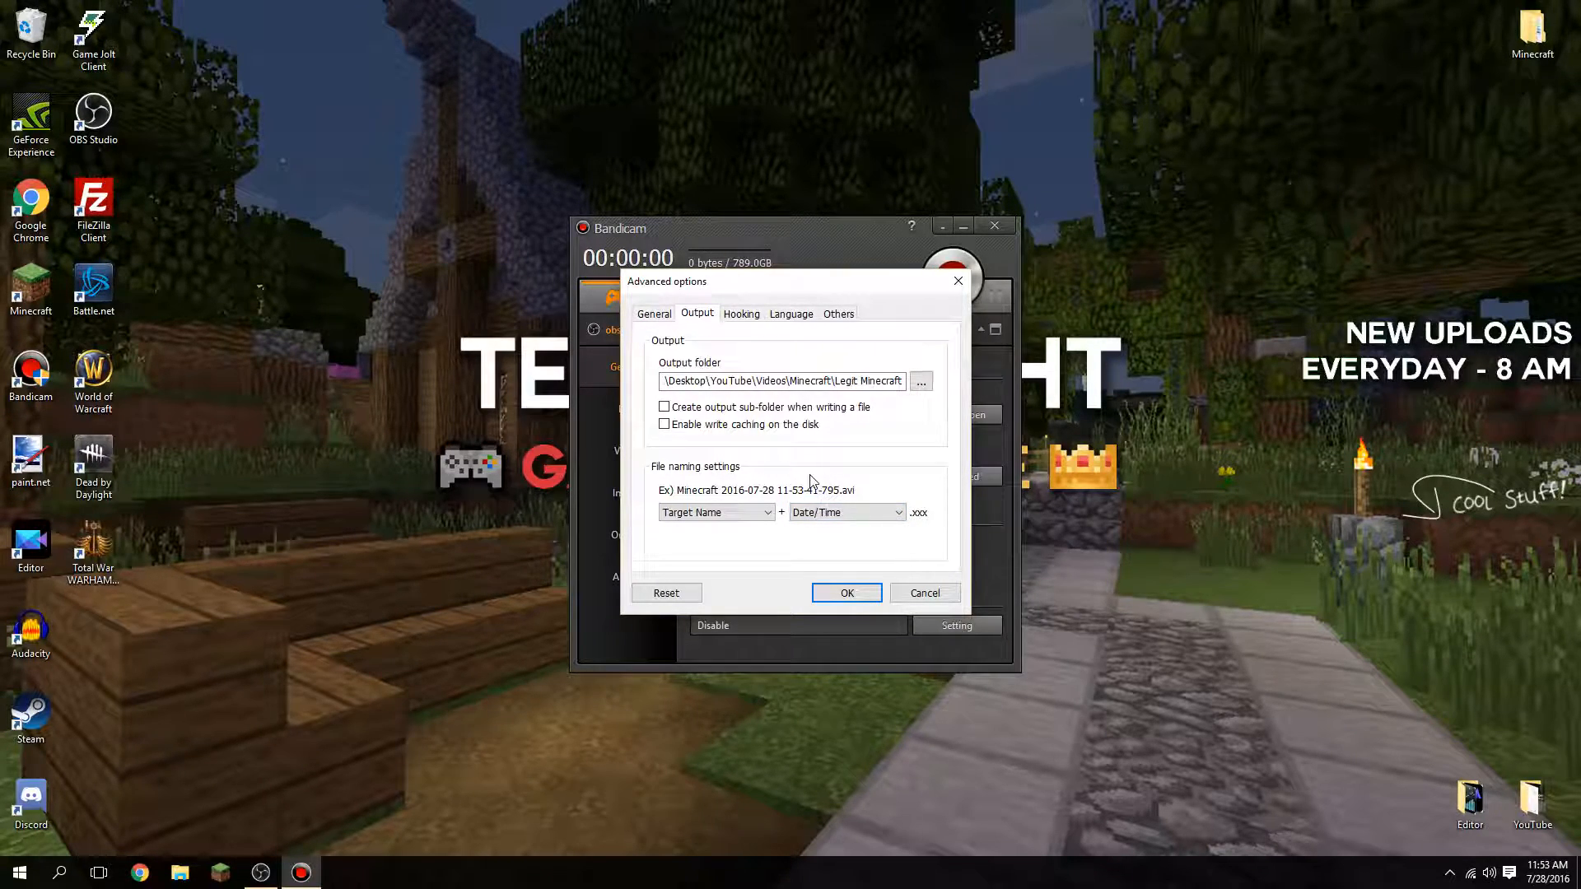
# Review the output path and the hooking, language and other advanced options, then accept the dialog
pyautogui.moveTo(906, 385); pyautogui.dragTo(665, 382)
pyautogui.click(742, 314)
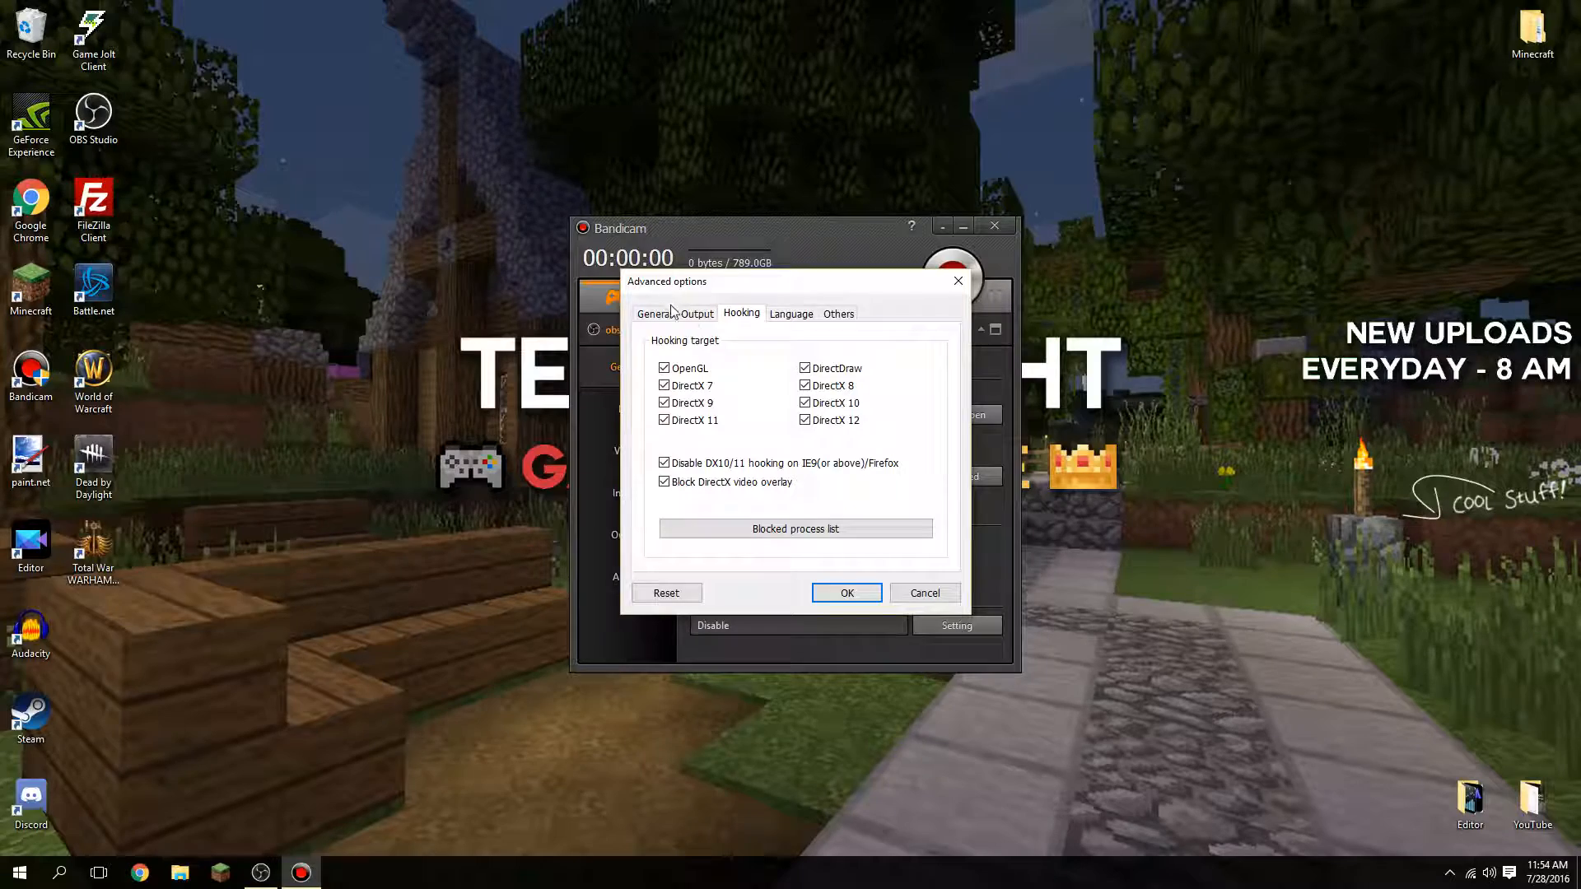
pyautogui.click(785, 315)
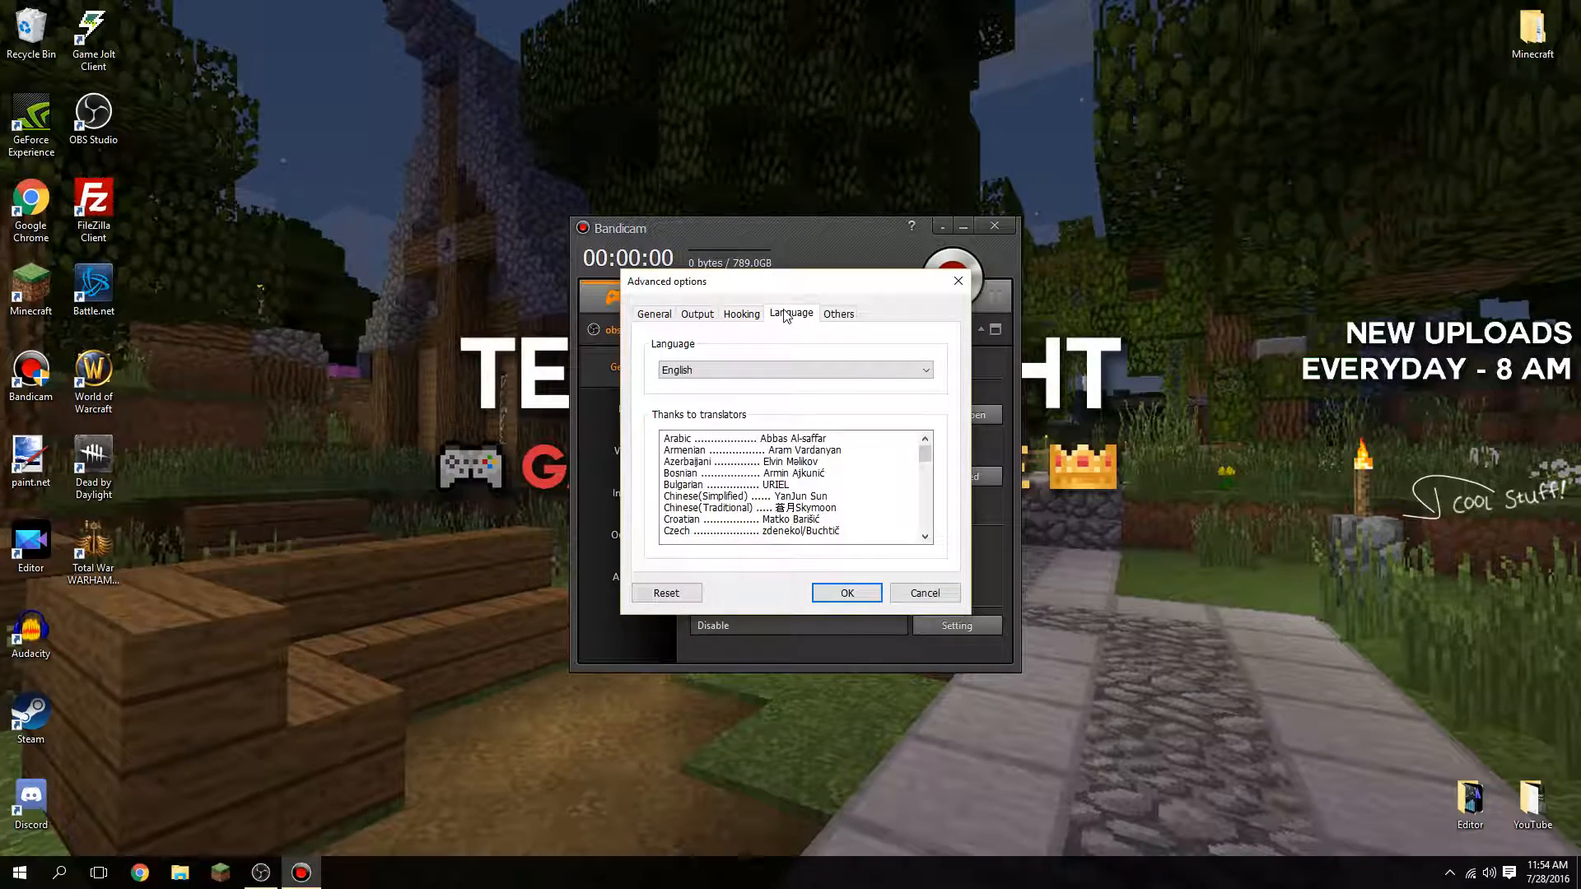
pyautogui.click(839, 314)
pyautogui.click(854, 592)
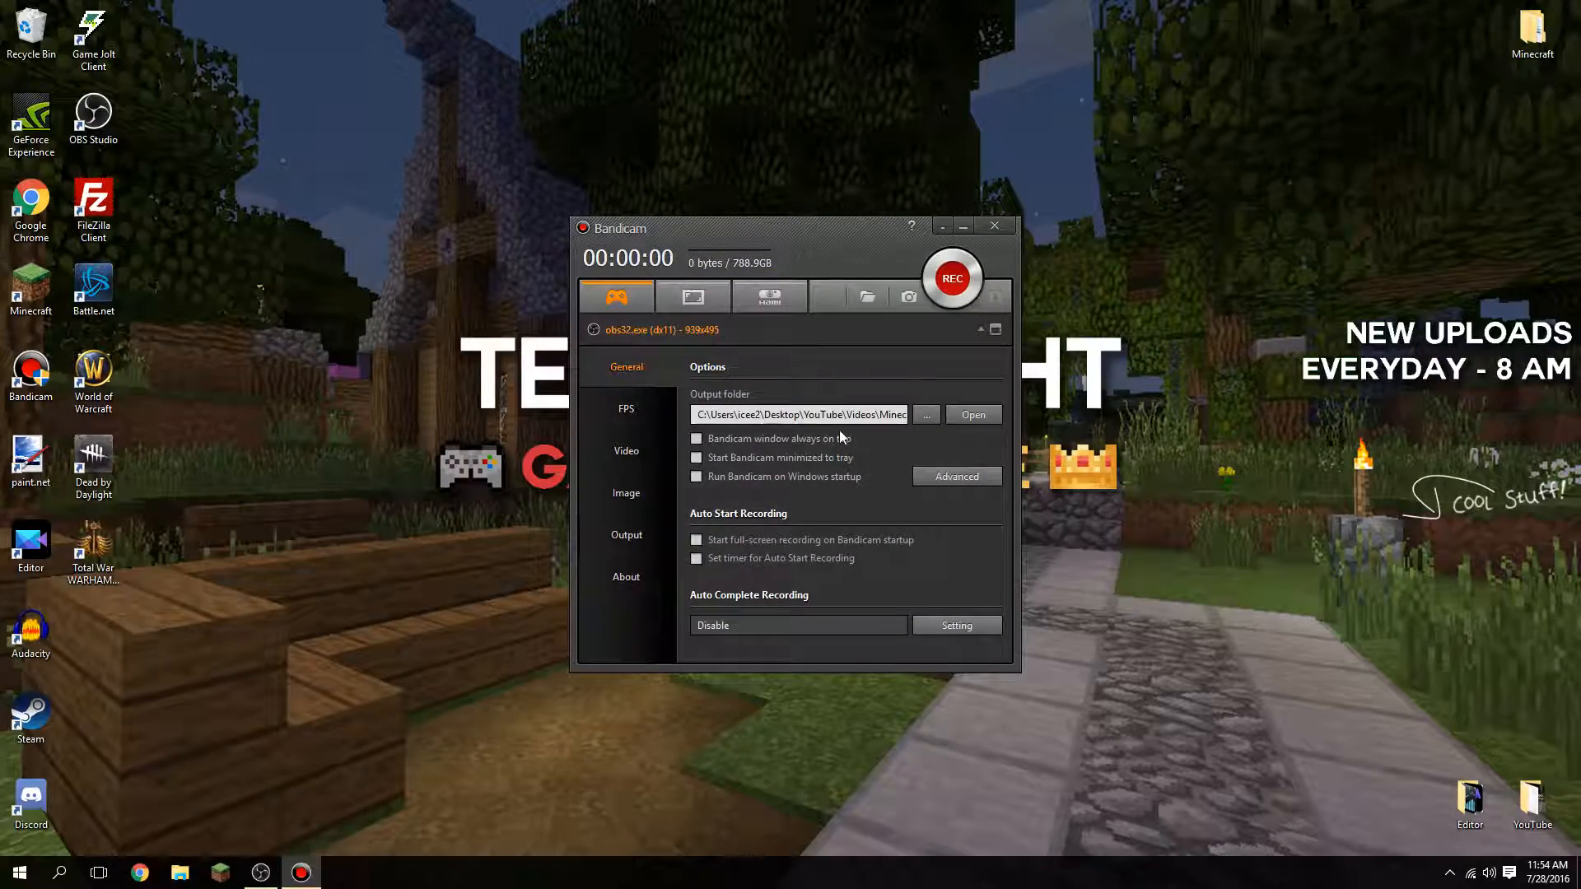
# Examine the FPS overlay and FPS limit settings along with the video recording settings
pyautogui.click(628, 418)
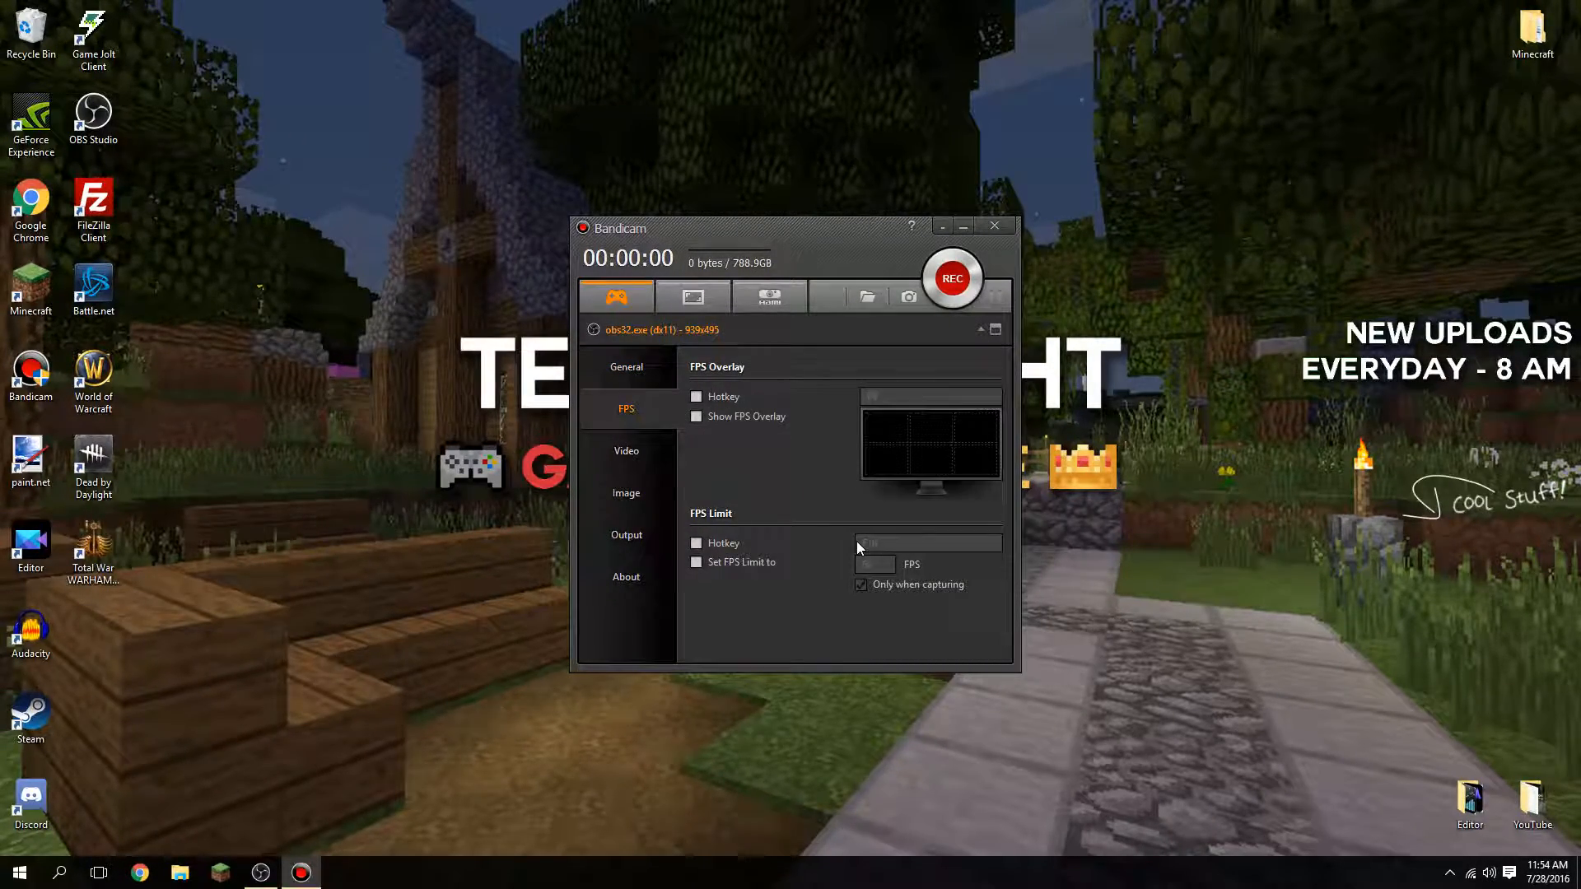
pyautogui.click(639, 434)
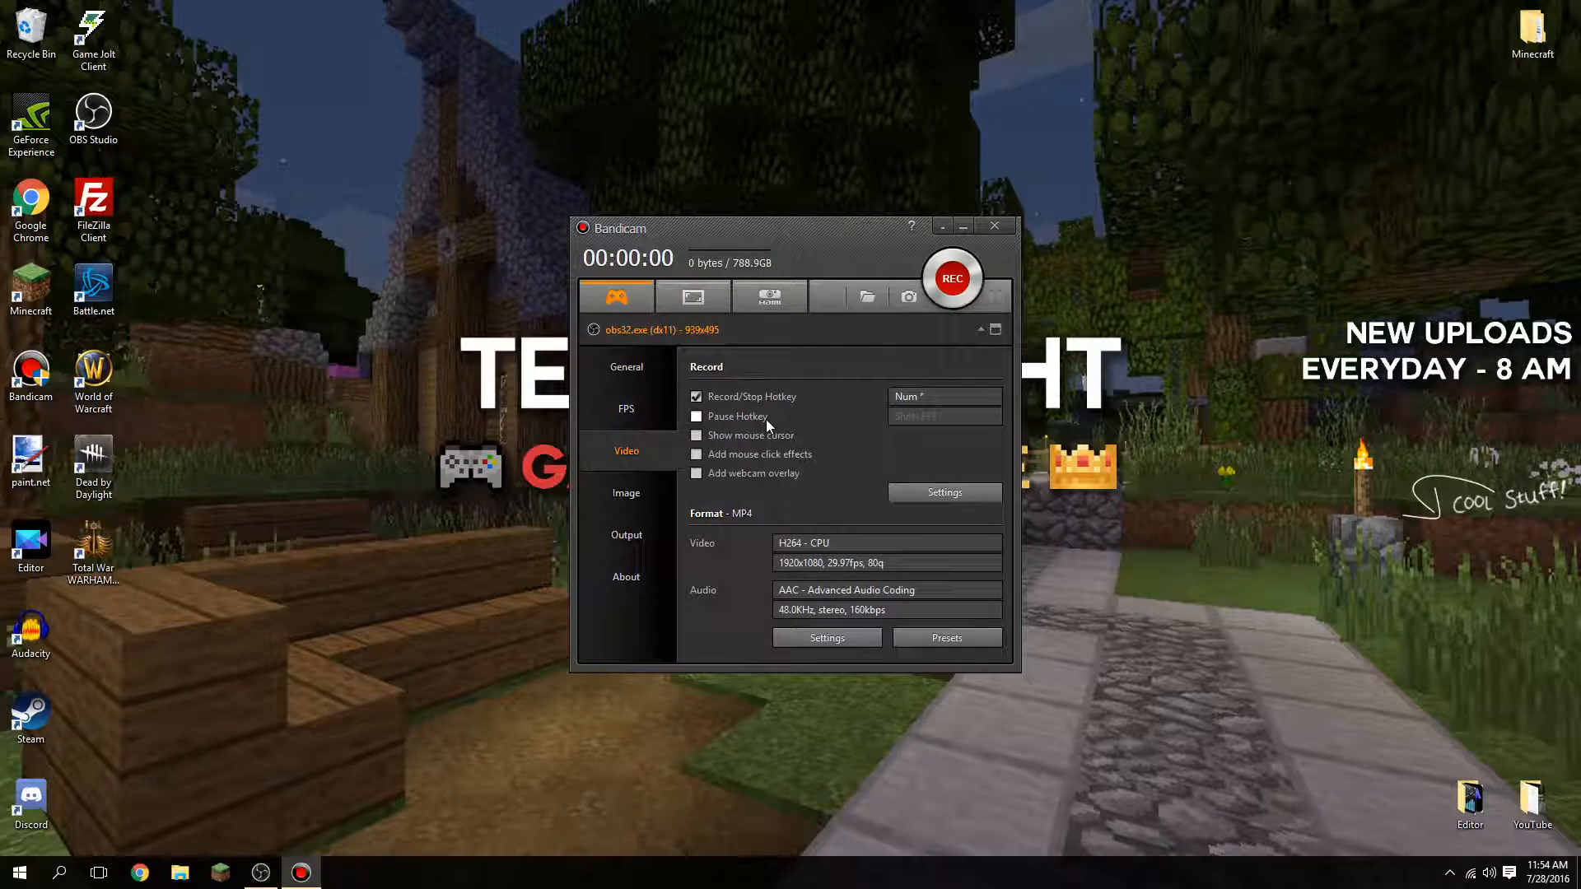
pyautogui.click(643, 409)
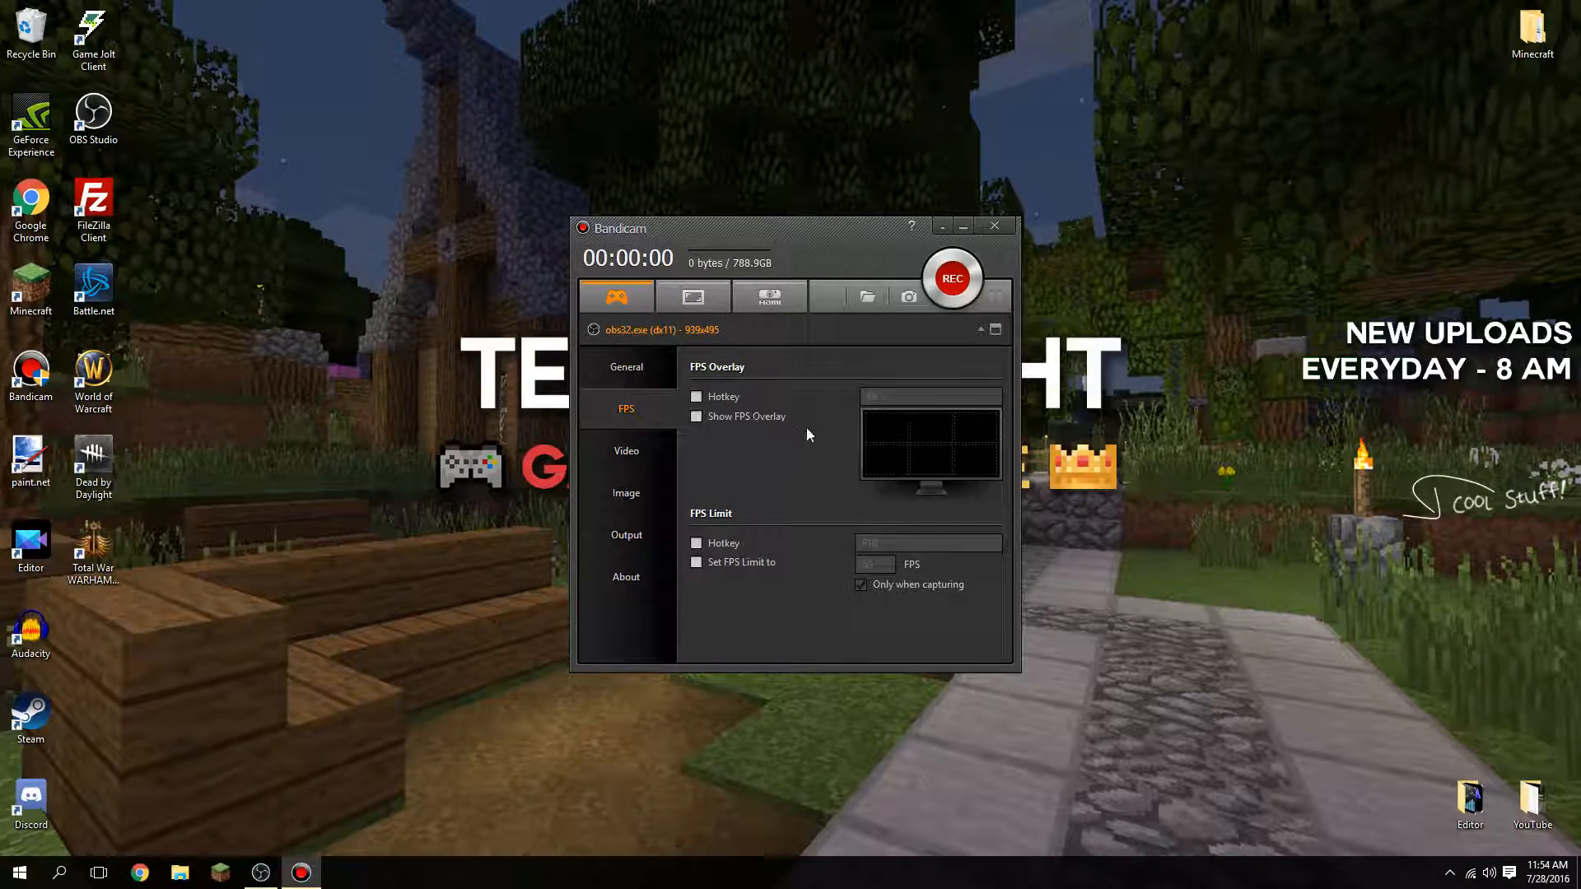
pyautogui.click(642, 451)
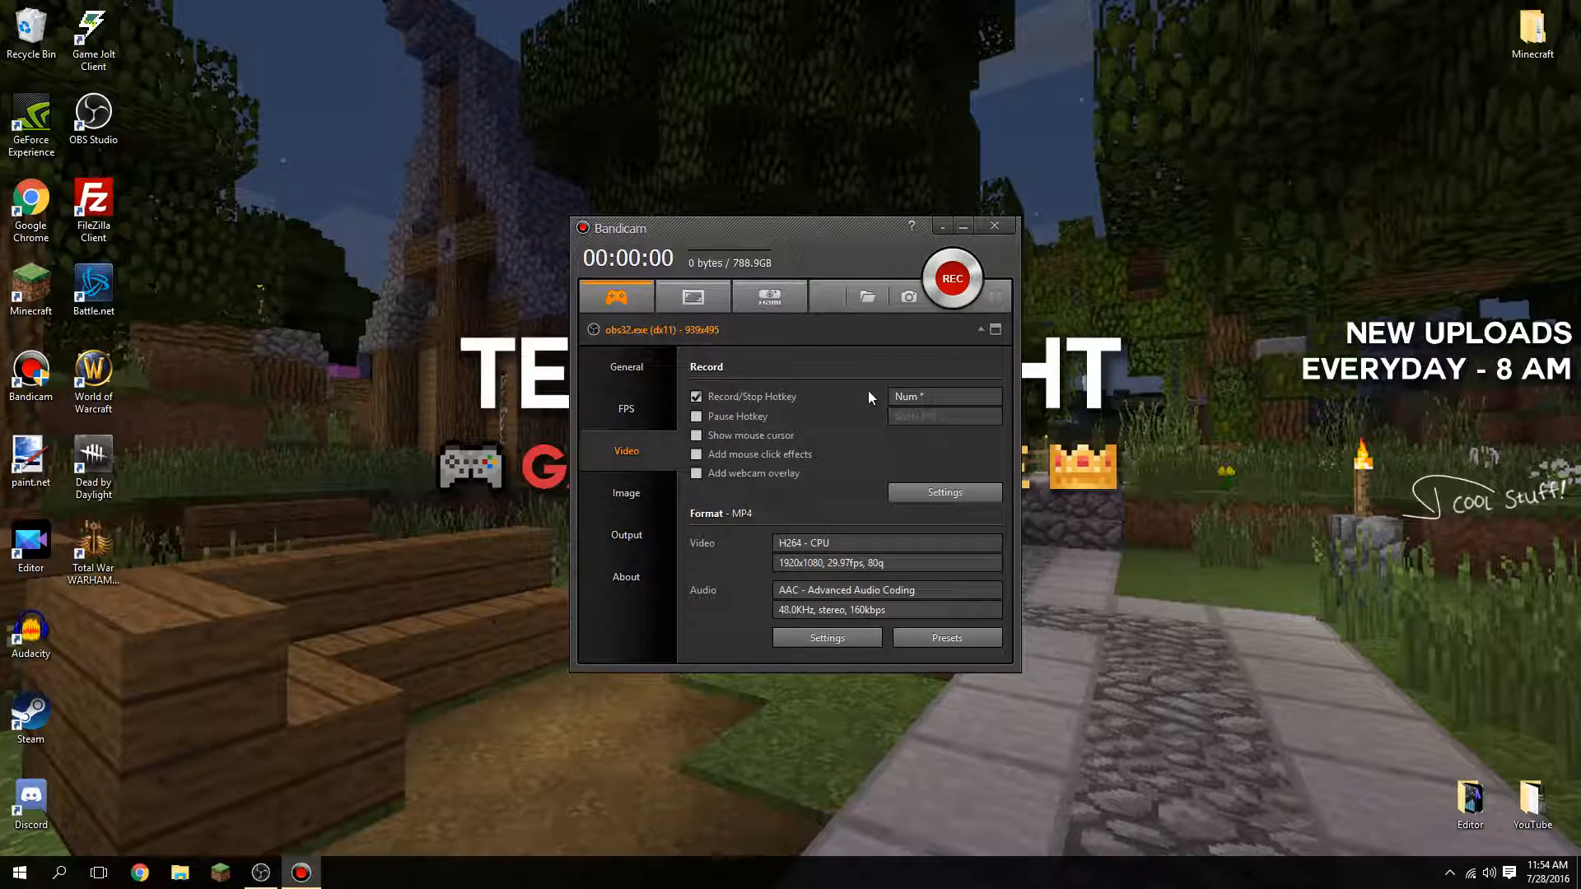
# Review the sound recording settings, including the option to save audio tracks as .wav, and accept them
pyautogui.click(837, 369)
pyautogui.click(903, 491)
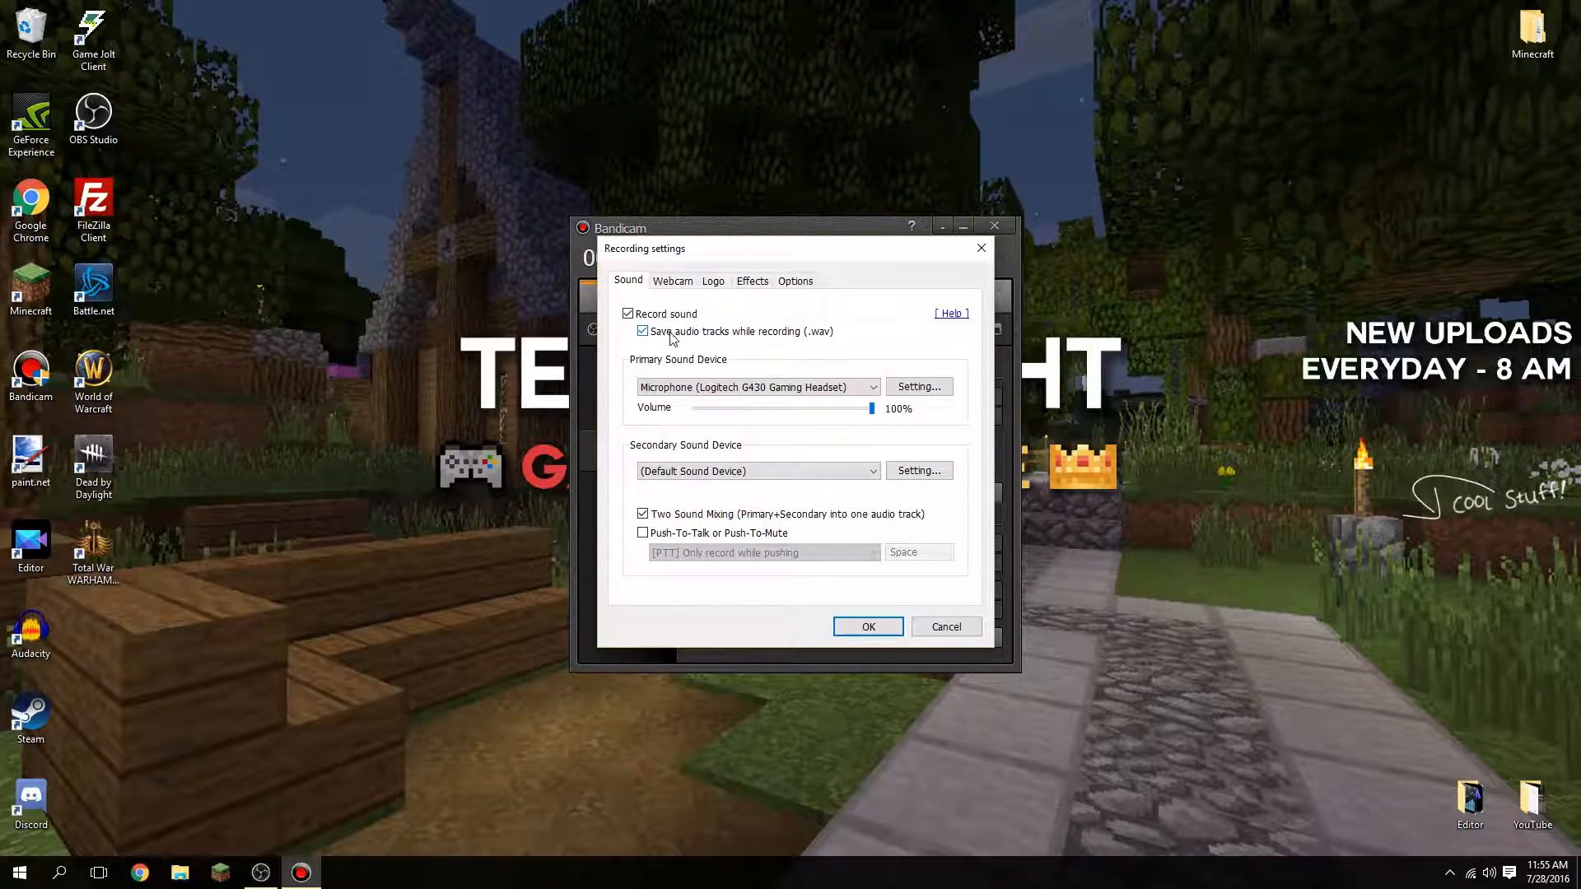
pyautogui.click(872, 623)
# Switch to full-screen recording mode and record a short test clip
pyautogui.click(713, 304)
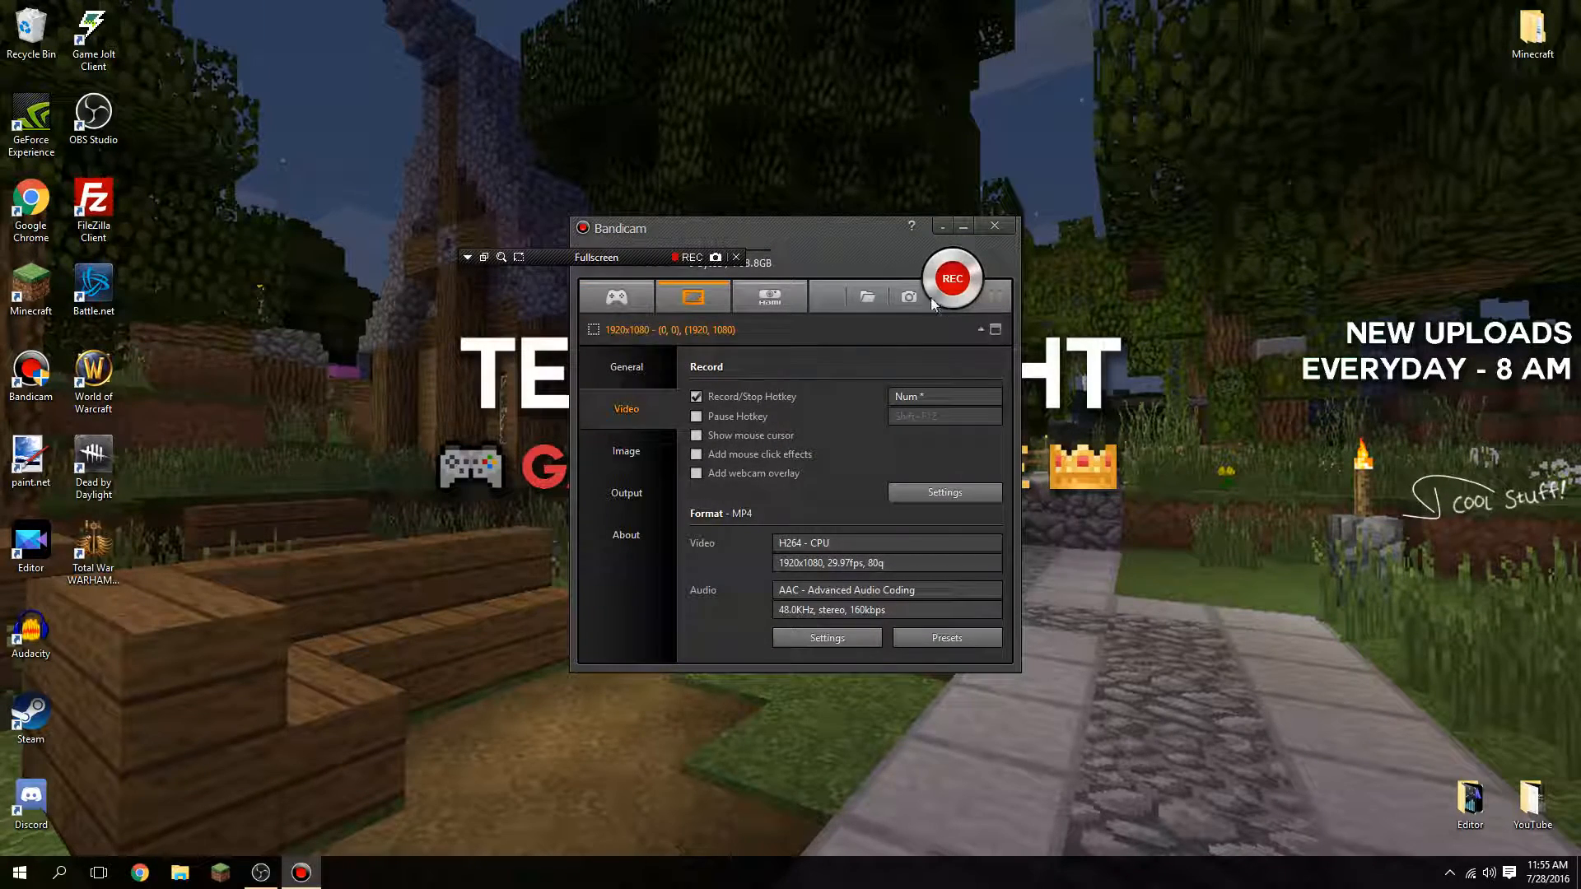
pyautogui.press('KP_Multiply')
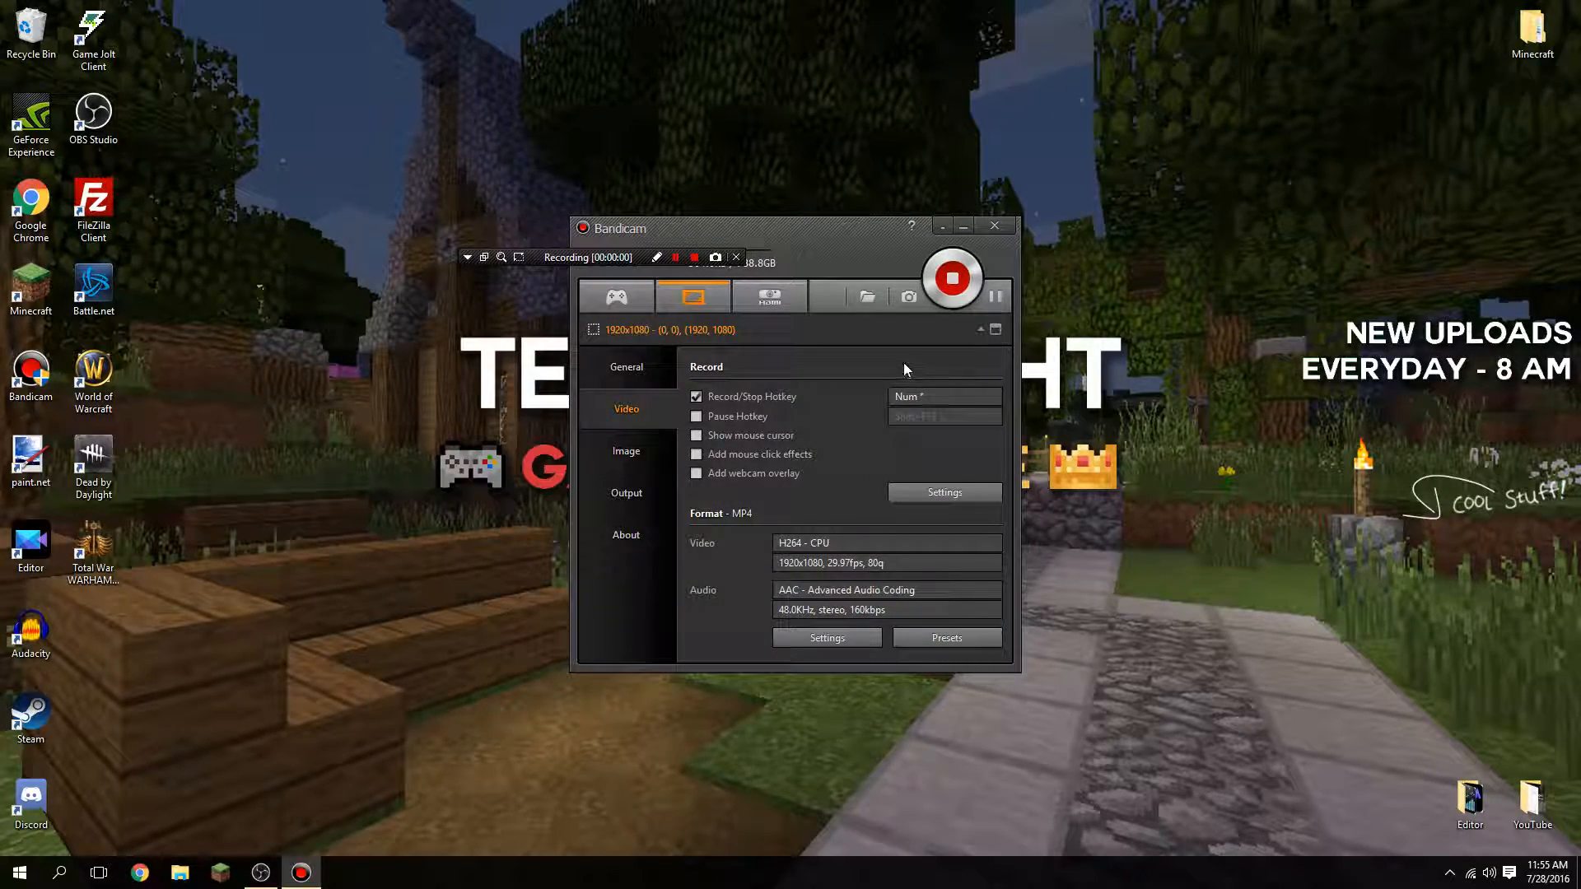
pyautogui.click(953, 276)
# Open the output folder of the test recording and inspect its MP4 video and separate WAV audio file
pyautogui.click(626, 492)
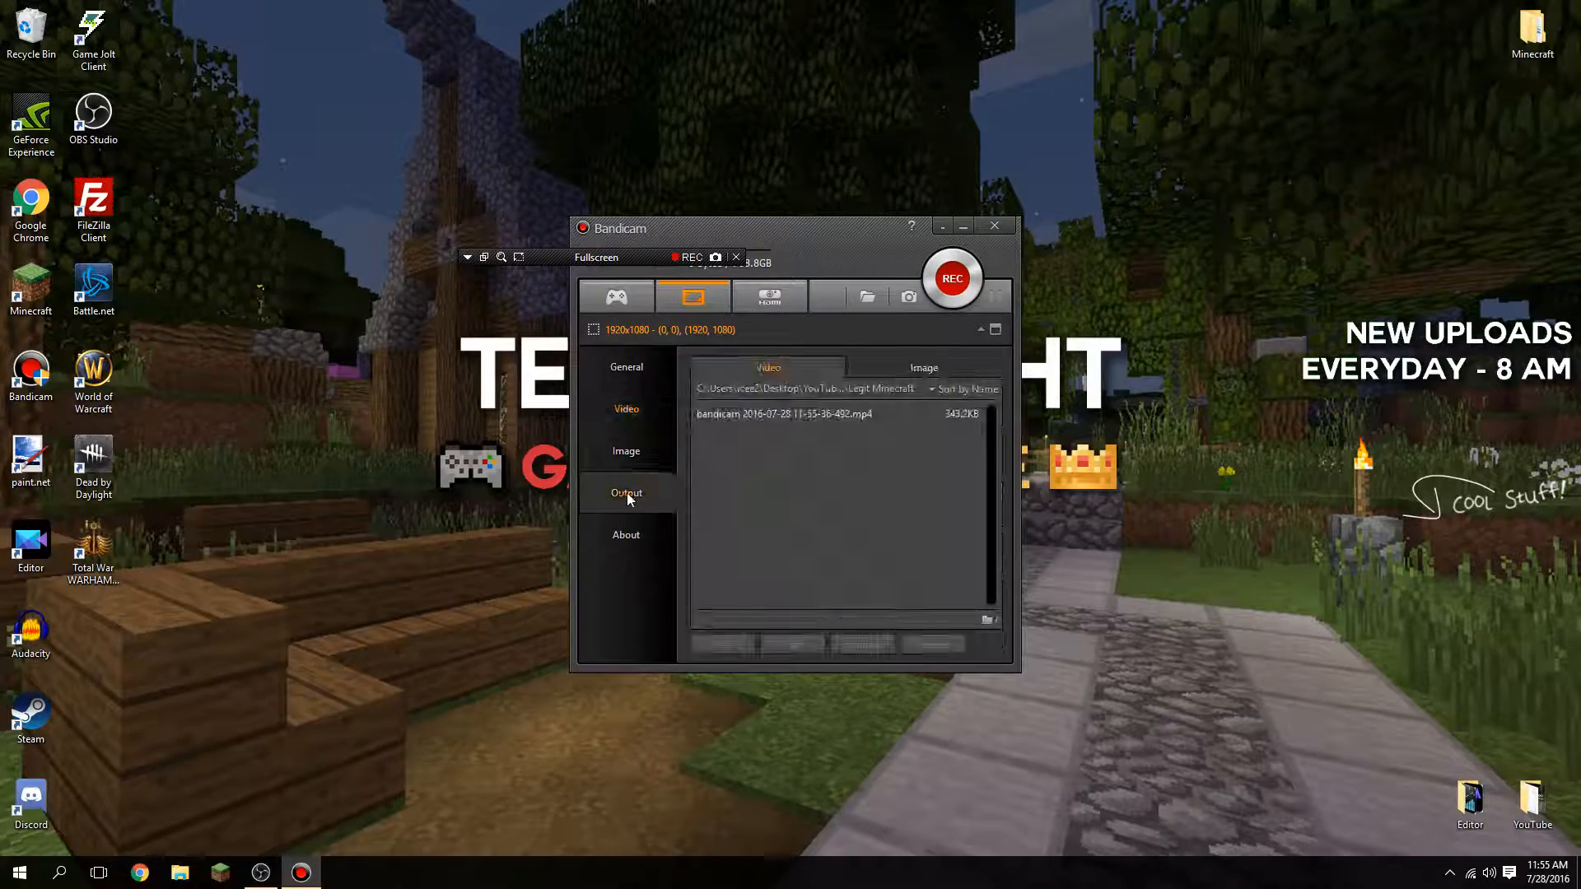
pyautogui.click(839, 390)
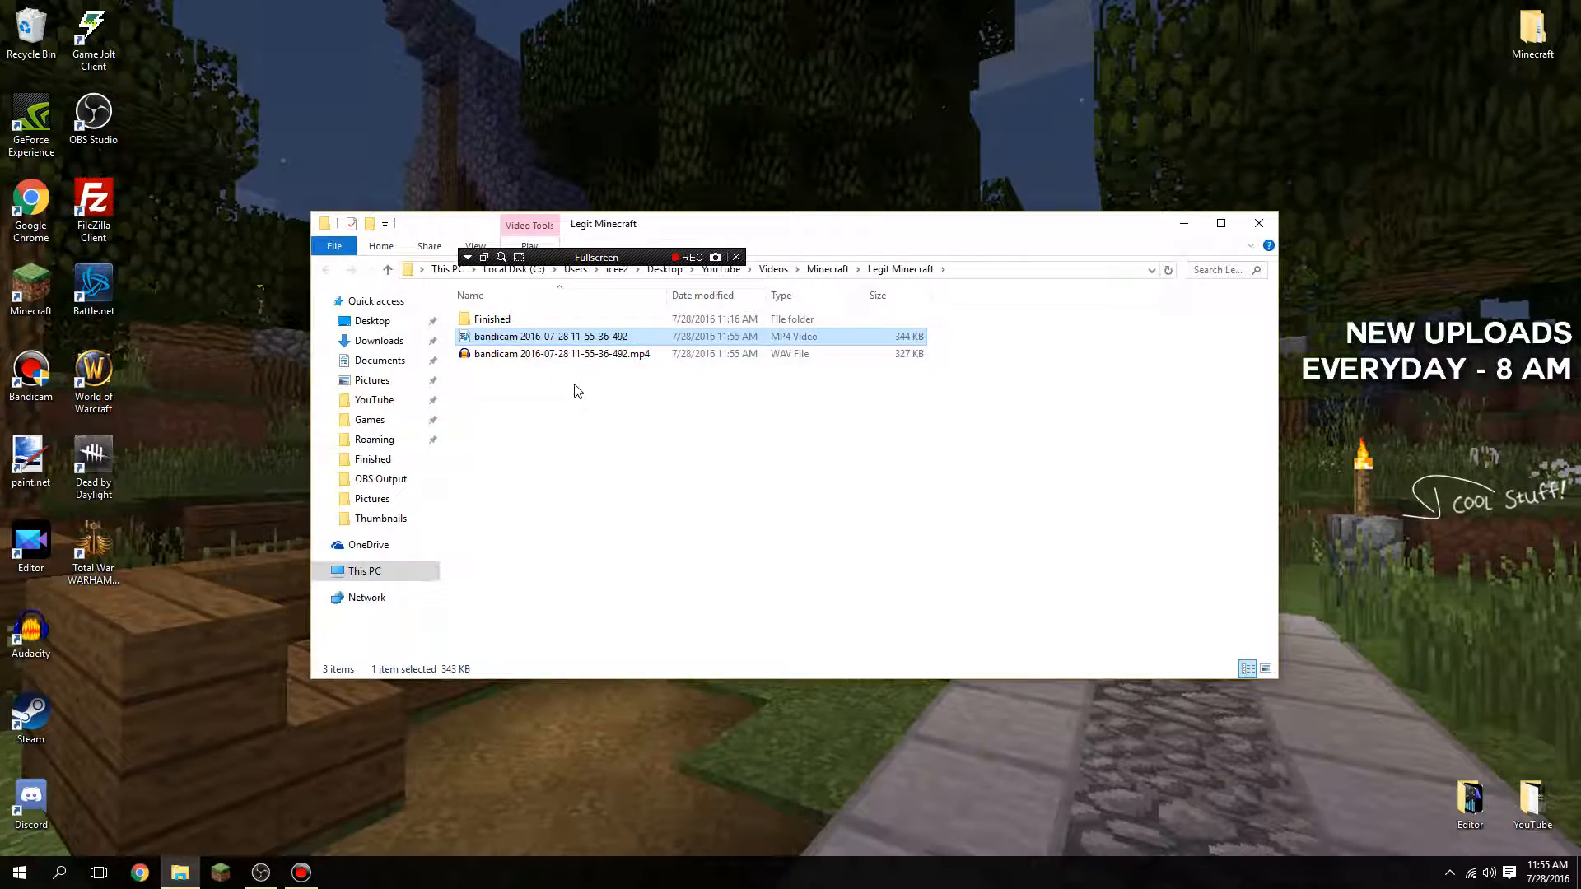
pyautogui.click(572, 354)
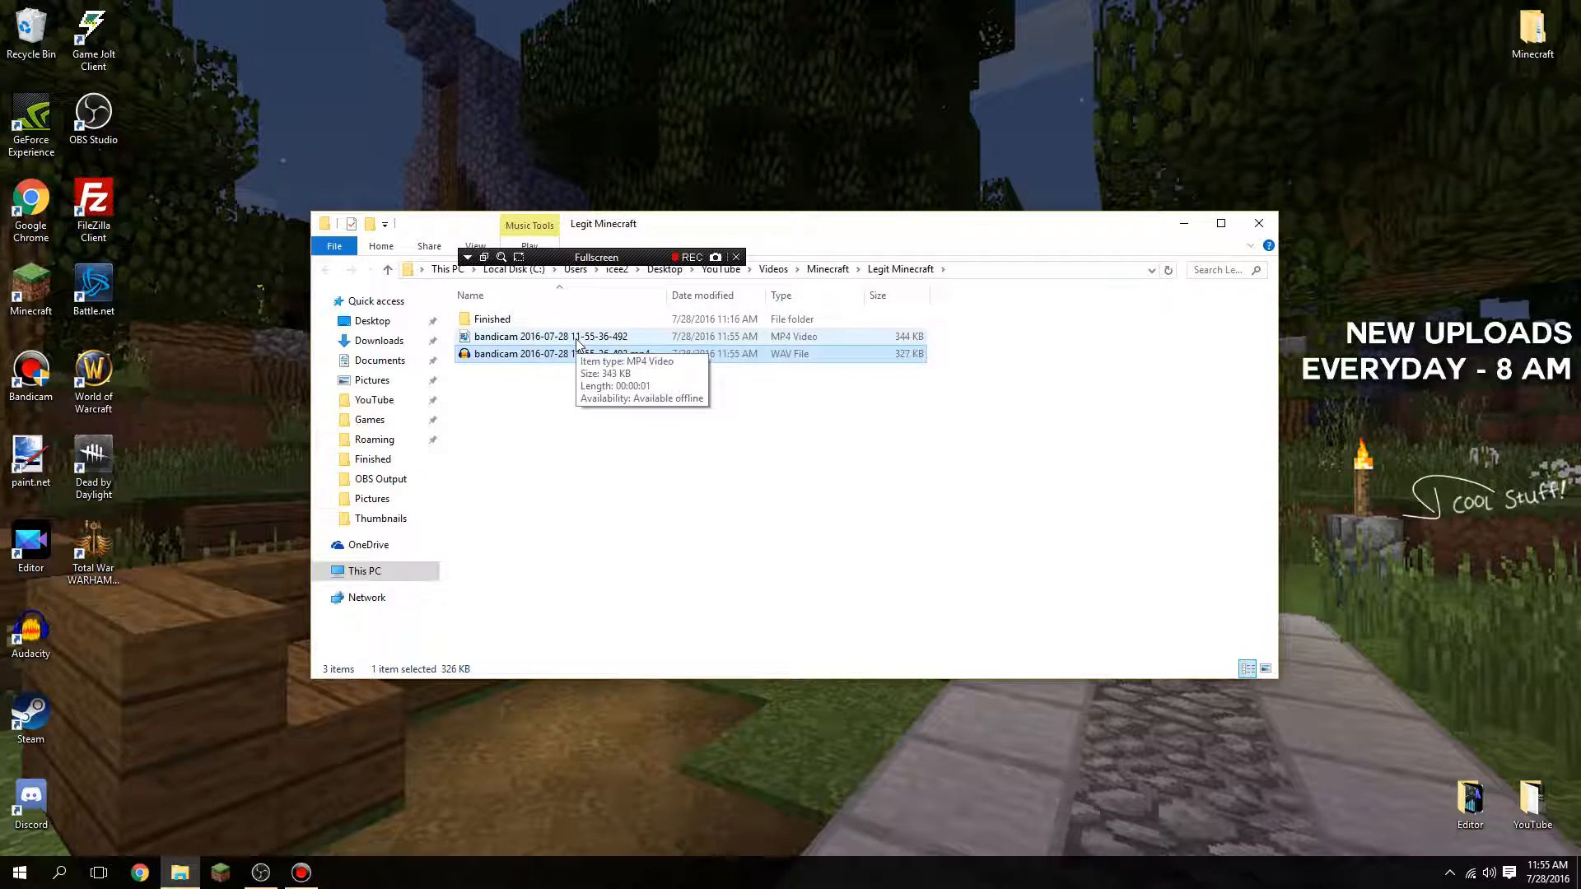
pyautogui.click(498, 339)
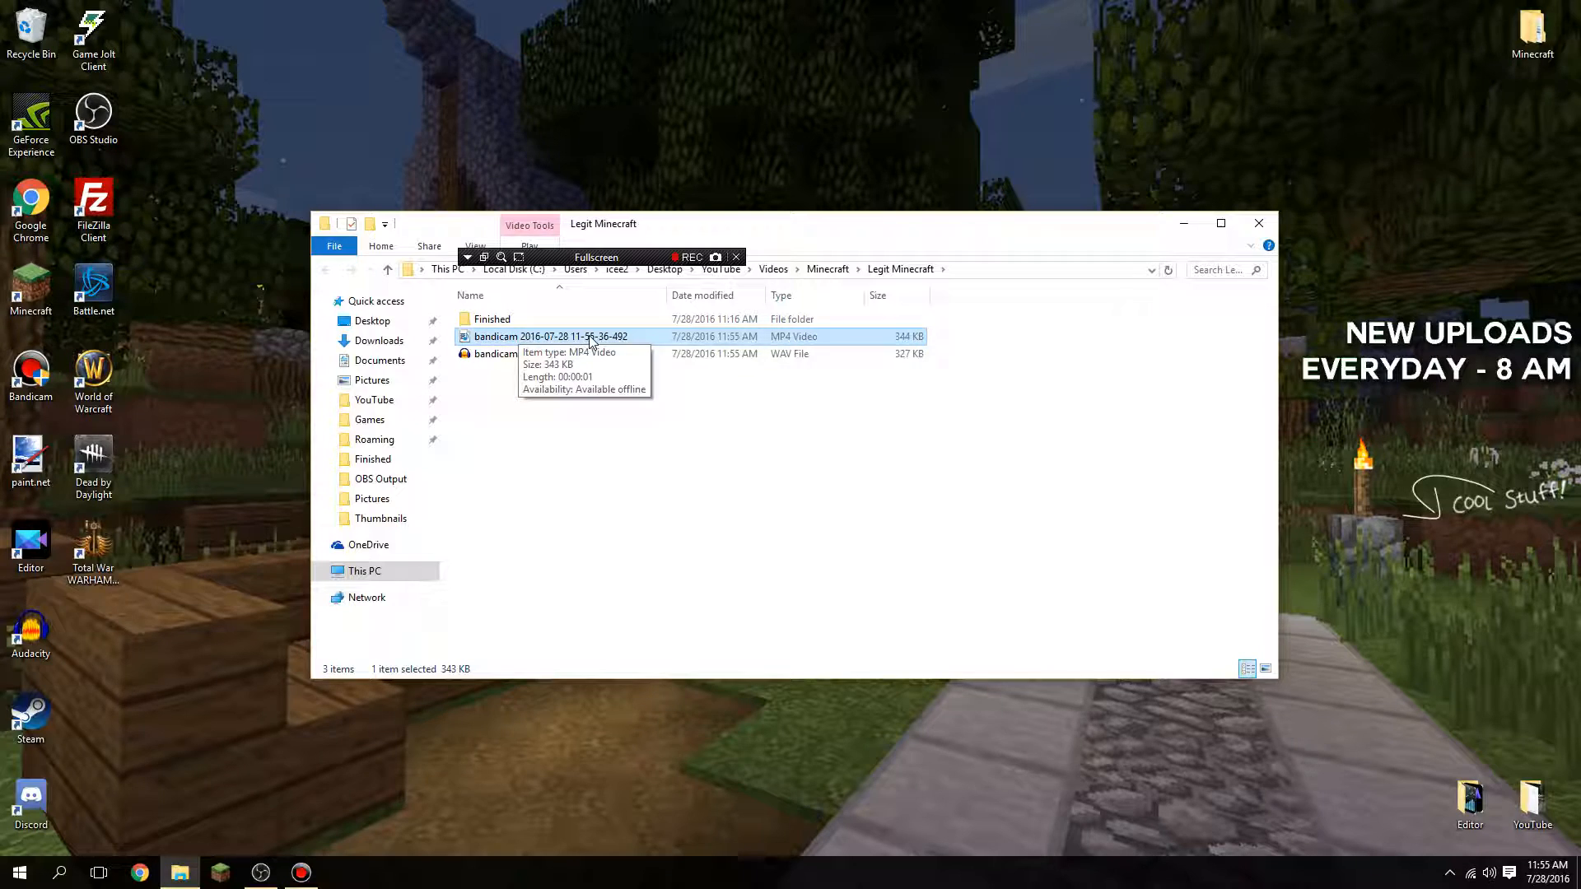
pyautogui.click(540, 398)
pyautogui.click(482, 361)
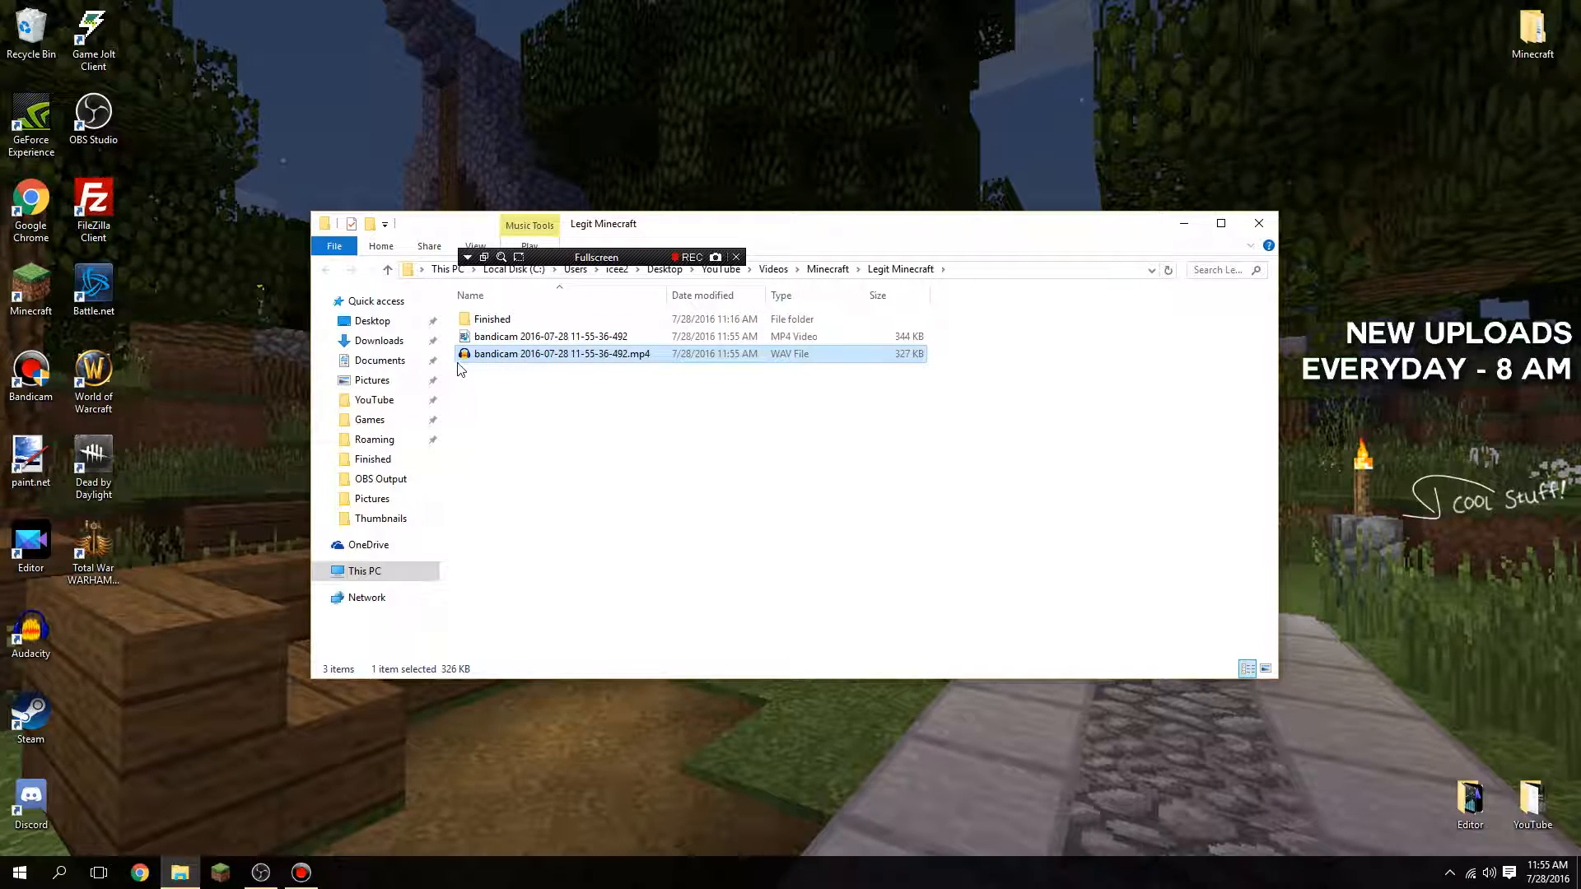
# Delete the test MP4 and WAV files, then close the folder and the full-screen recording overlay
pyautogui.moveTo(749, 452); pyautogui.dragTo(689, 340)
pyautogui.press('Delete')
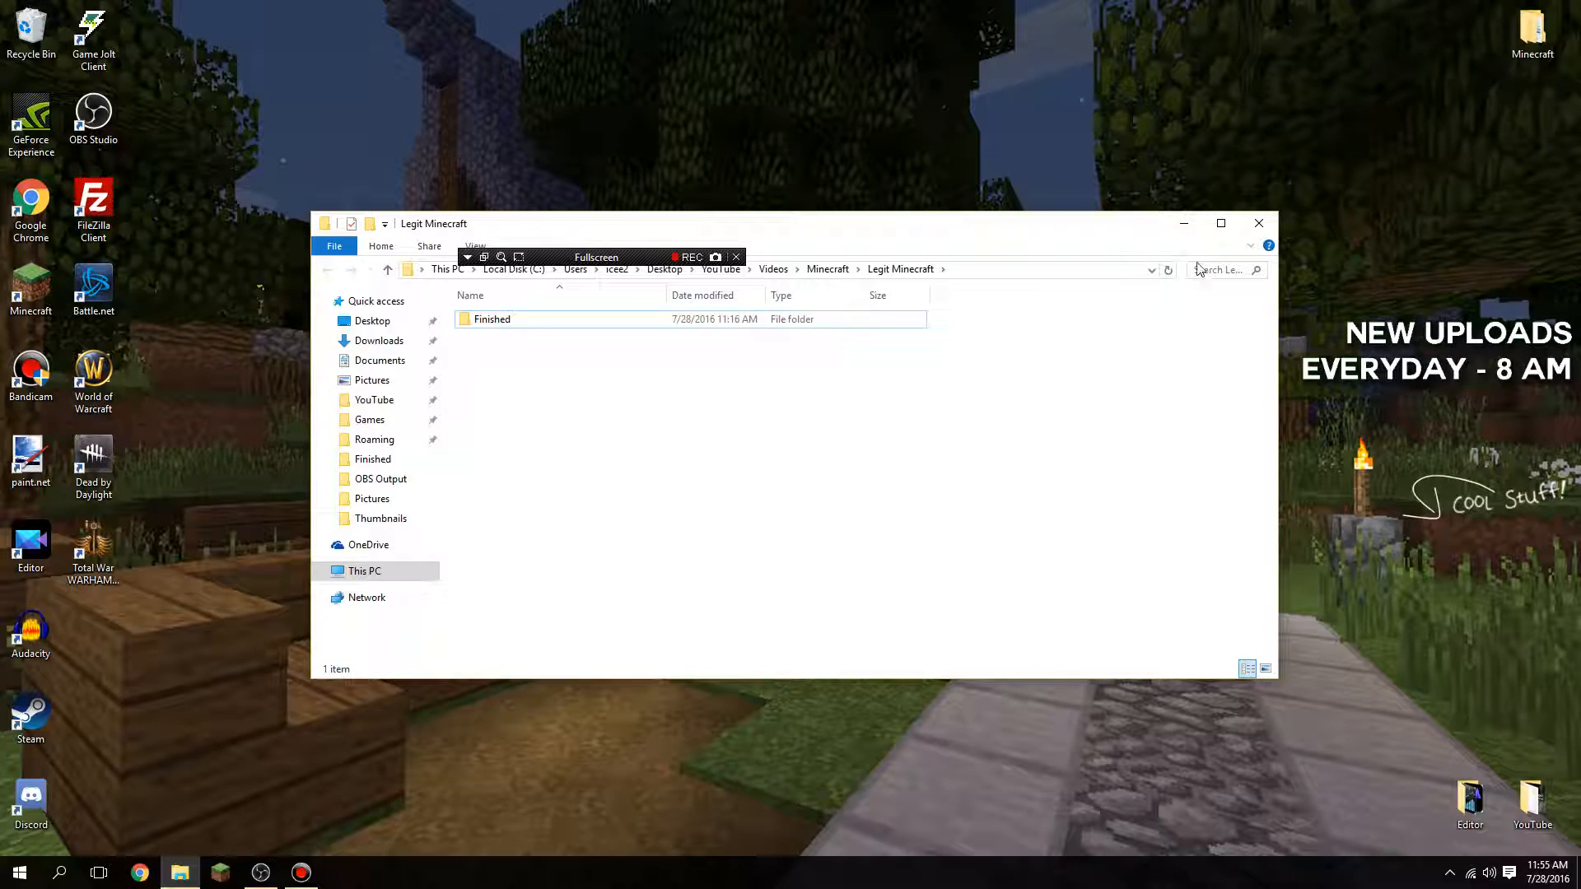
pyautogui.click(1245, 230)
pyautogui.click(738, 258)
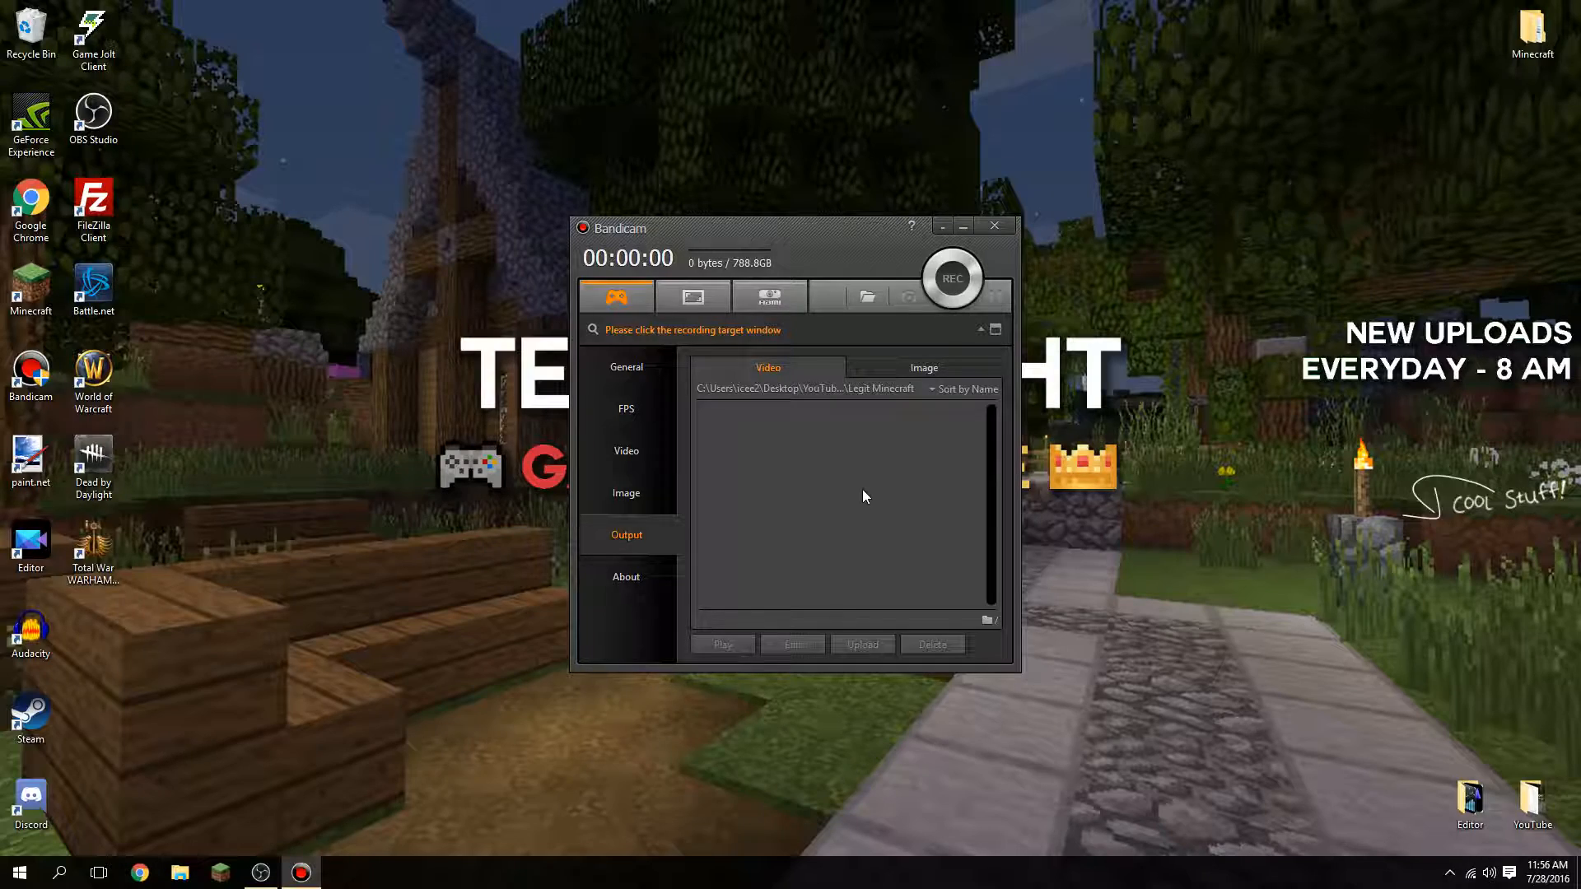
# Reopen the sound recording settings and examine the primary and secondary sound device selections
pyautogui.click(626, 448)
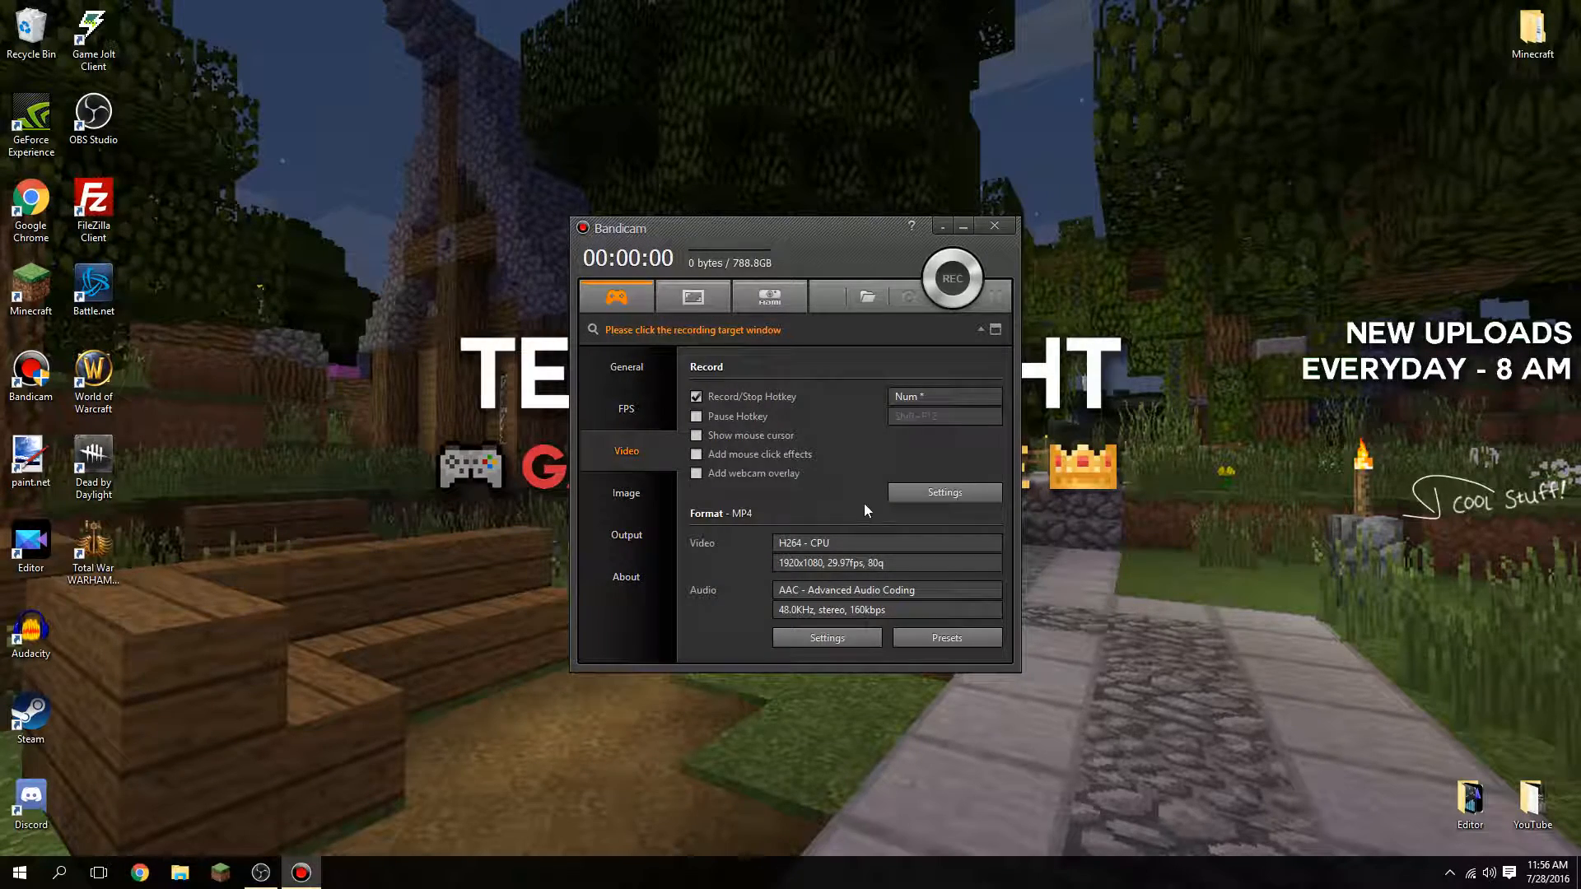
pyautogui.click(914, 501)
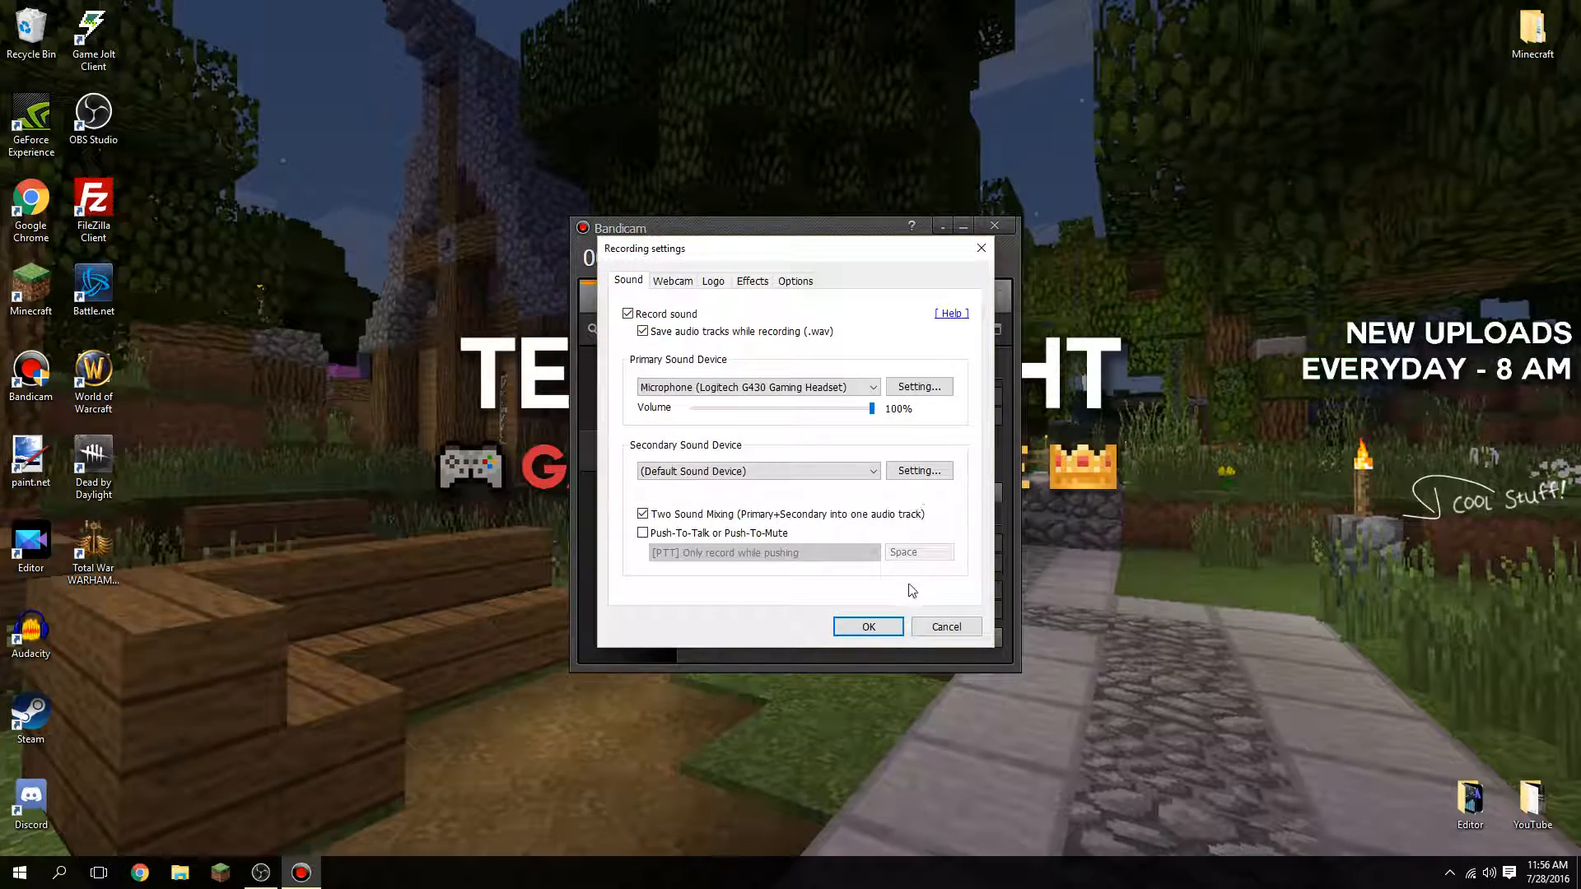
pyautogui.click(791, 472)
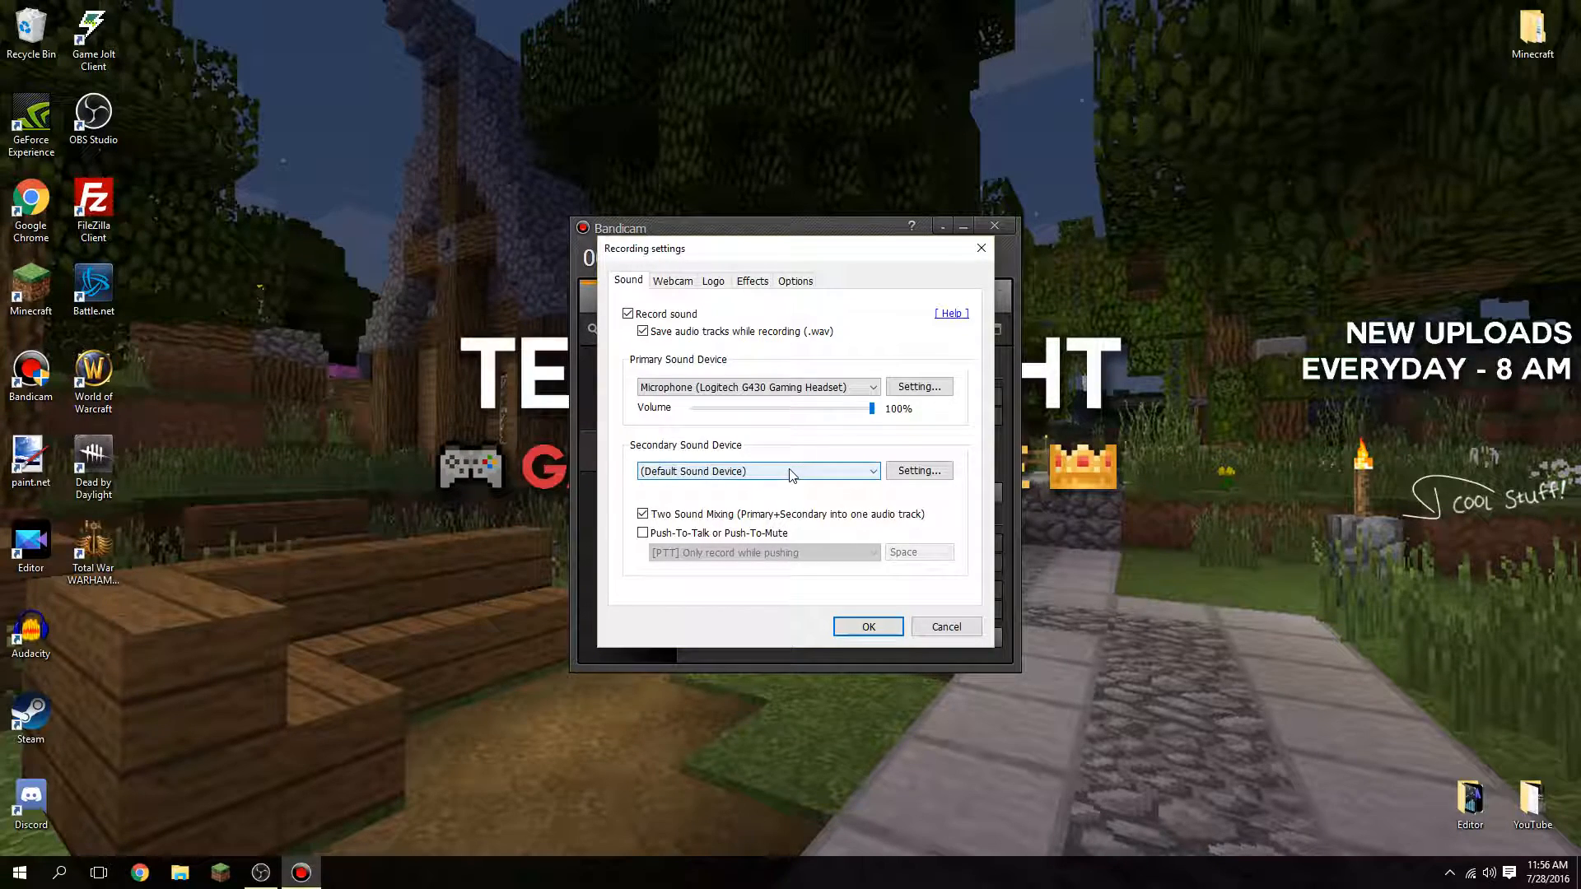
pyautogui.click(792, 475)
pyautogui.click(794, 390)
pyautogui.click(794, 391)
pyautogui.click(794, 390)
pyautogui.click(794, 390)
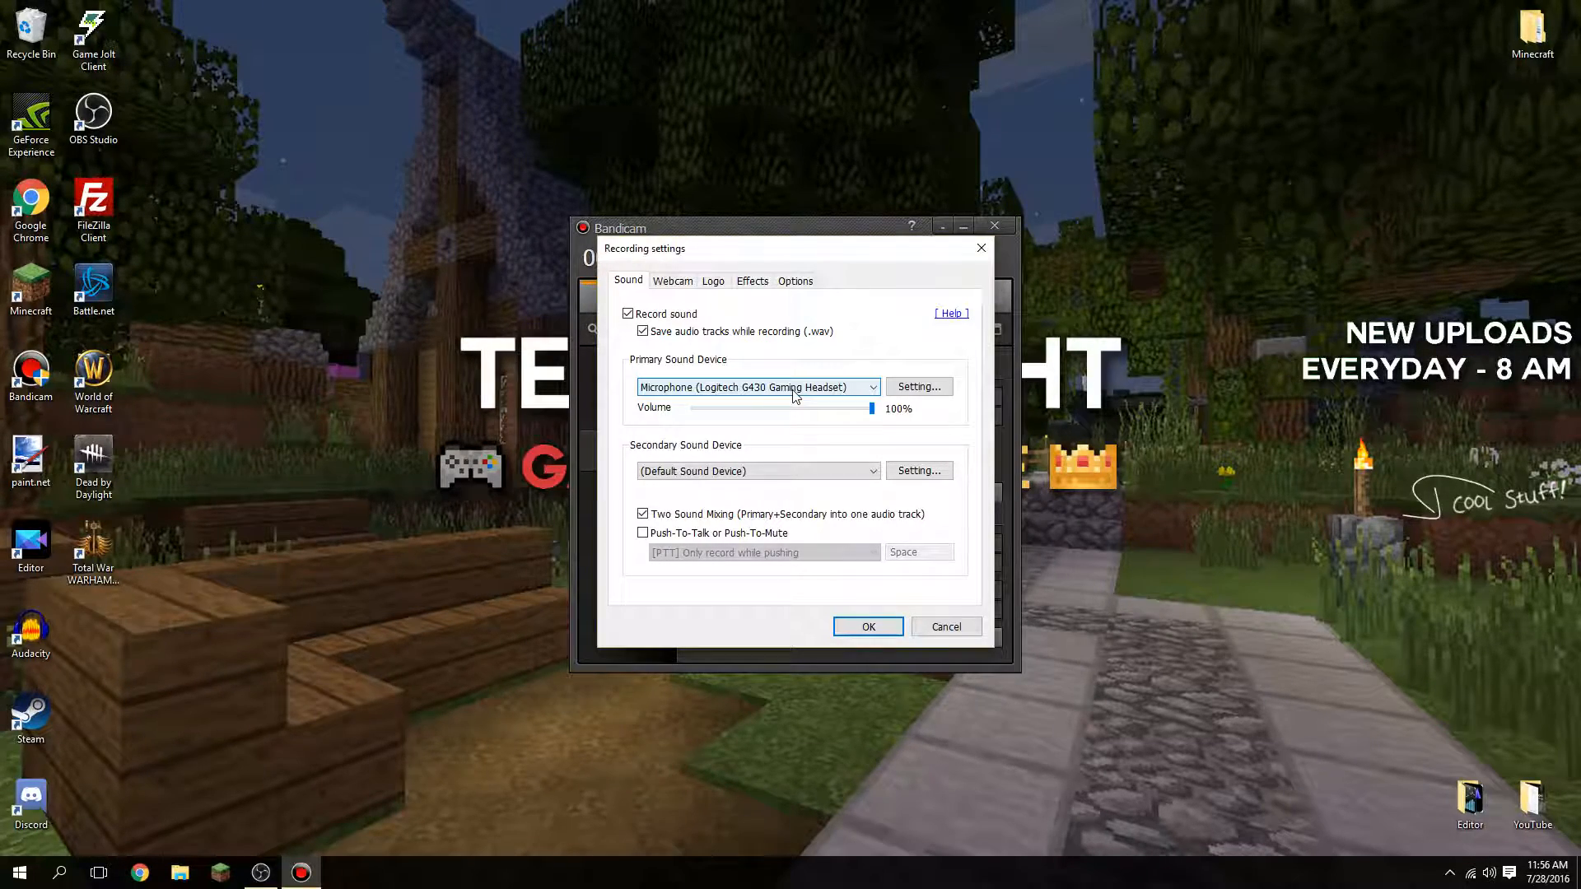
# Open the Windows recording devices for the primary sound device, select the Logitech G430 microphone and close the device list
pyautogui.click(933, 389)
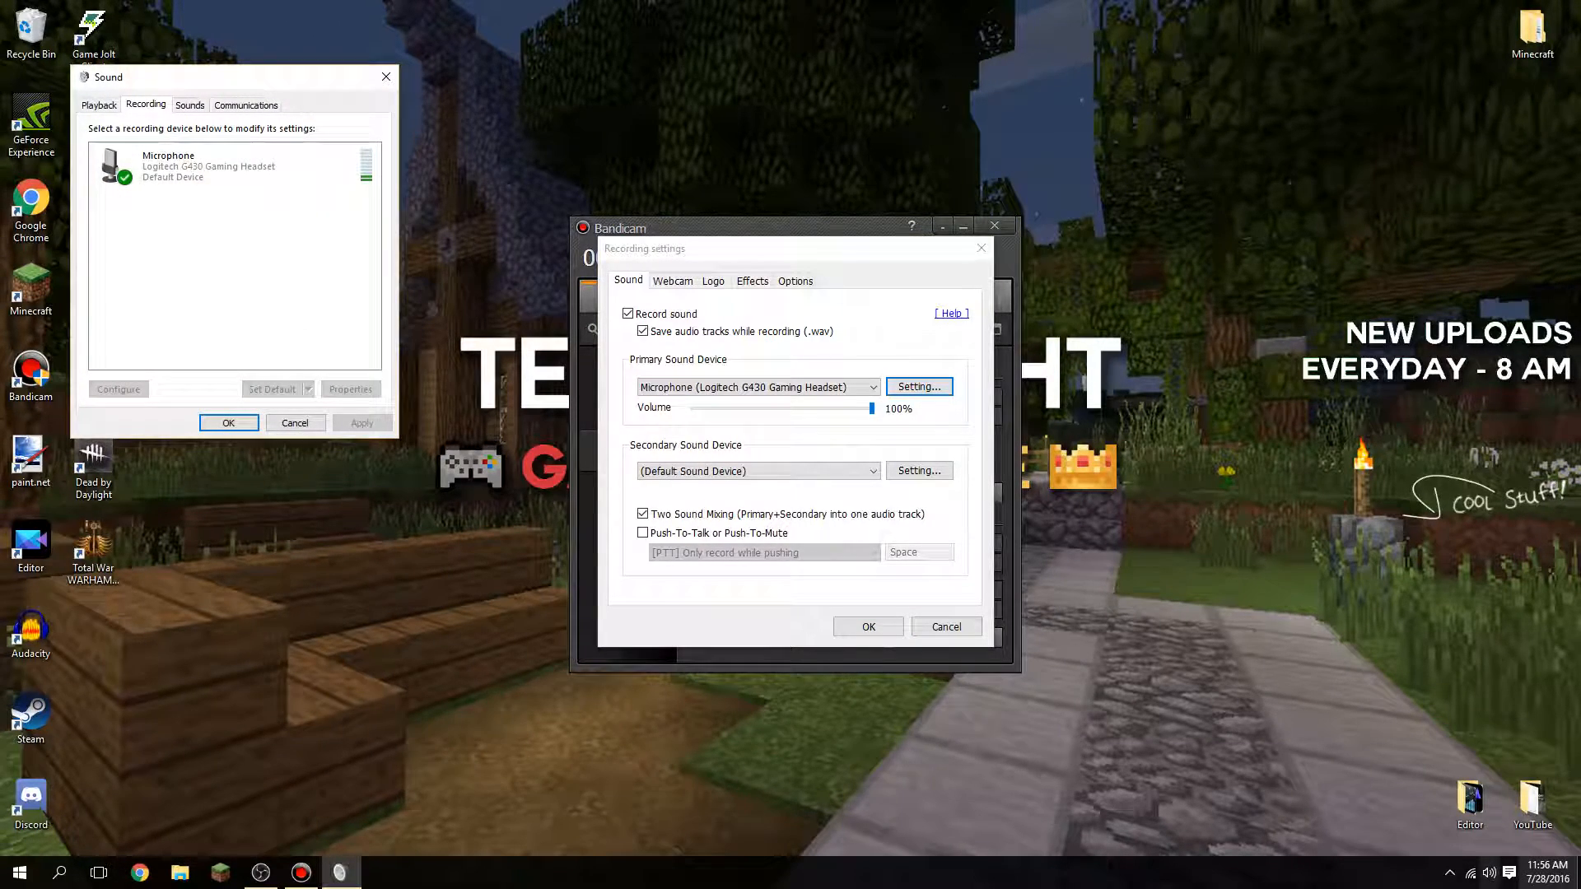
pyautogui.rightClick(1488, 872)
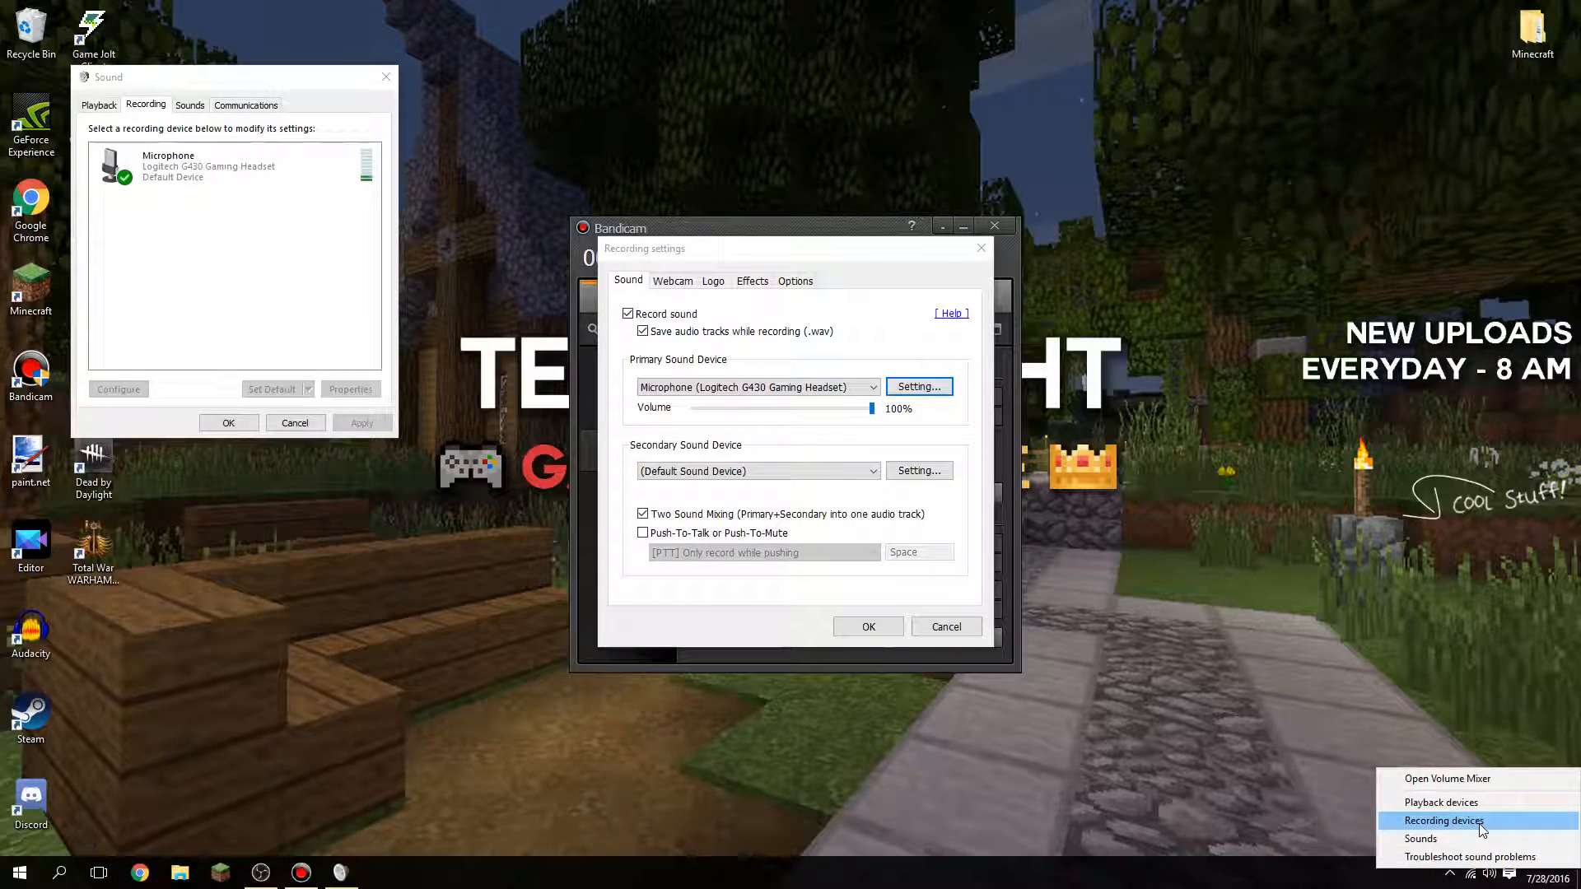
pyautogui.press('Escape')
pyautogui.click(239, 165)
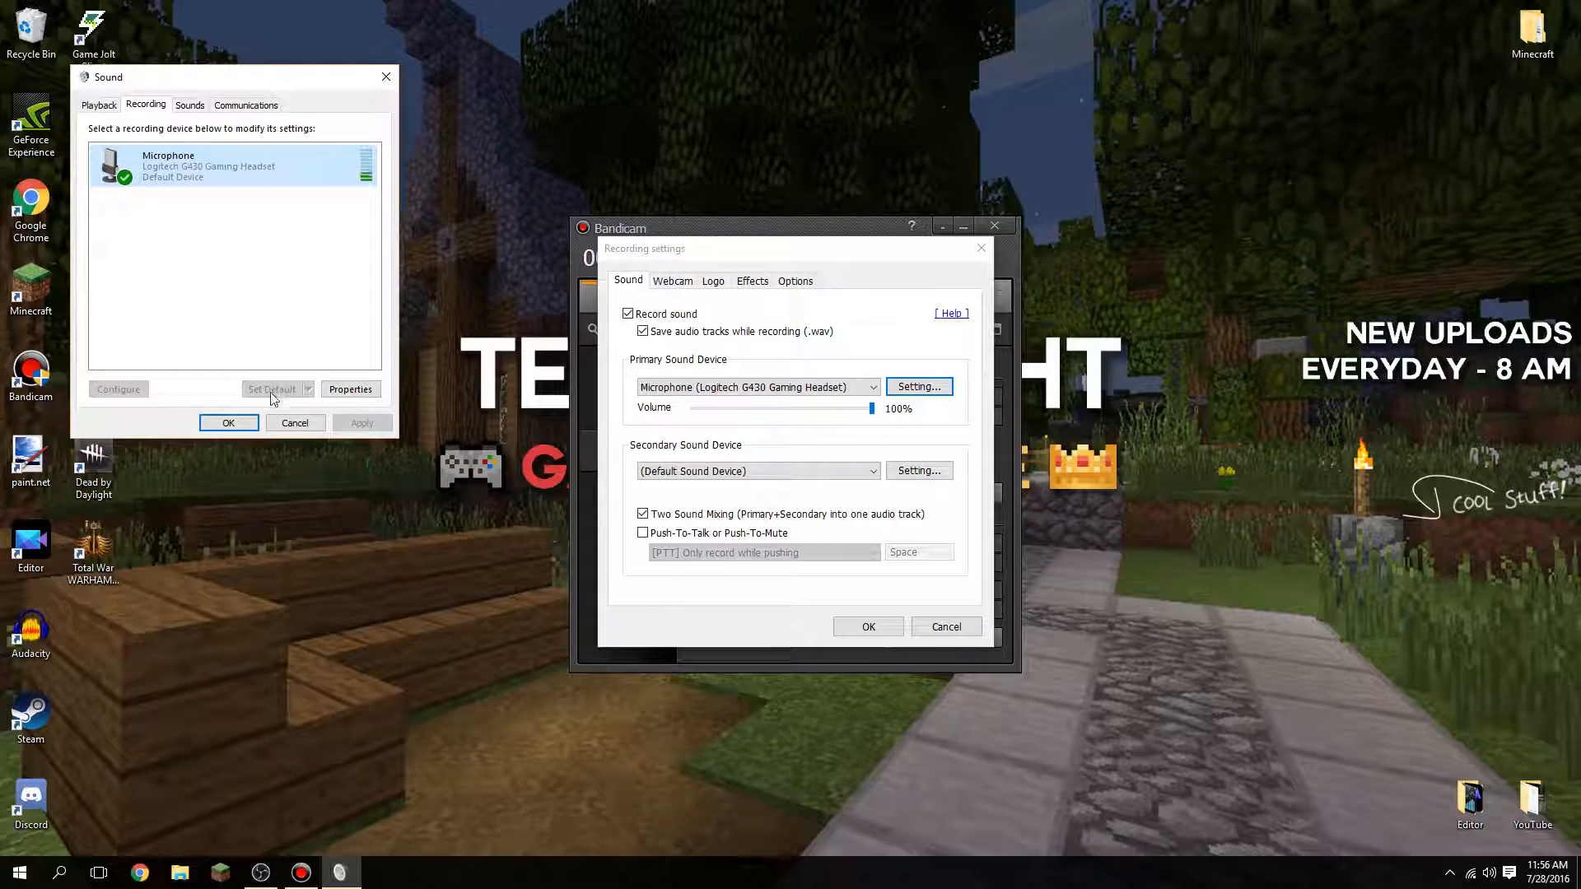
pyautogui.click(228, 423)
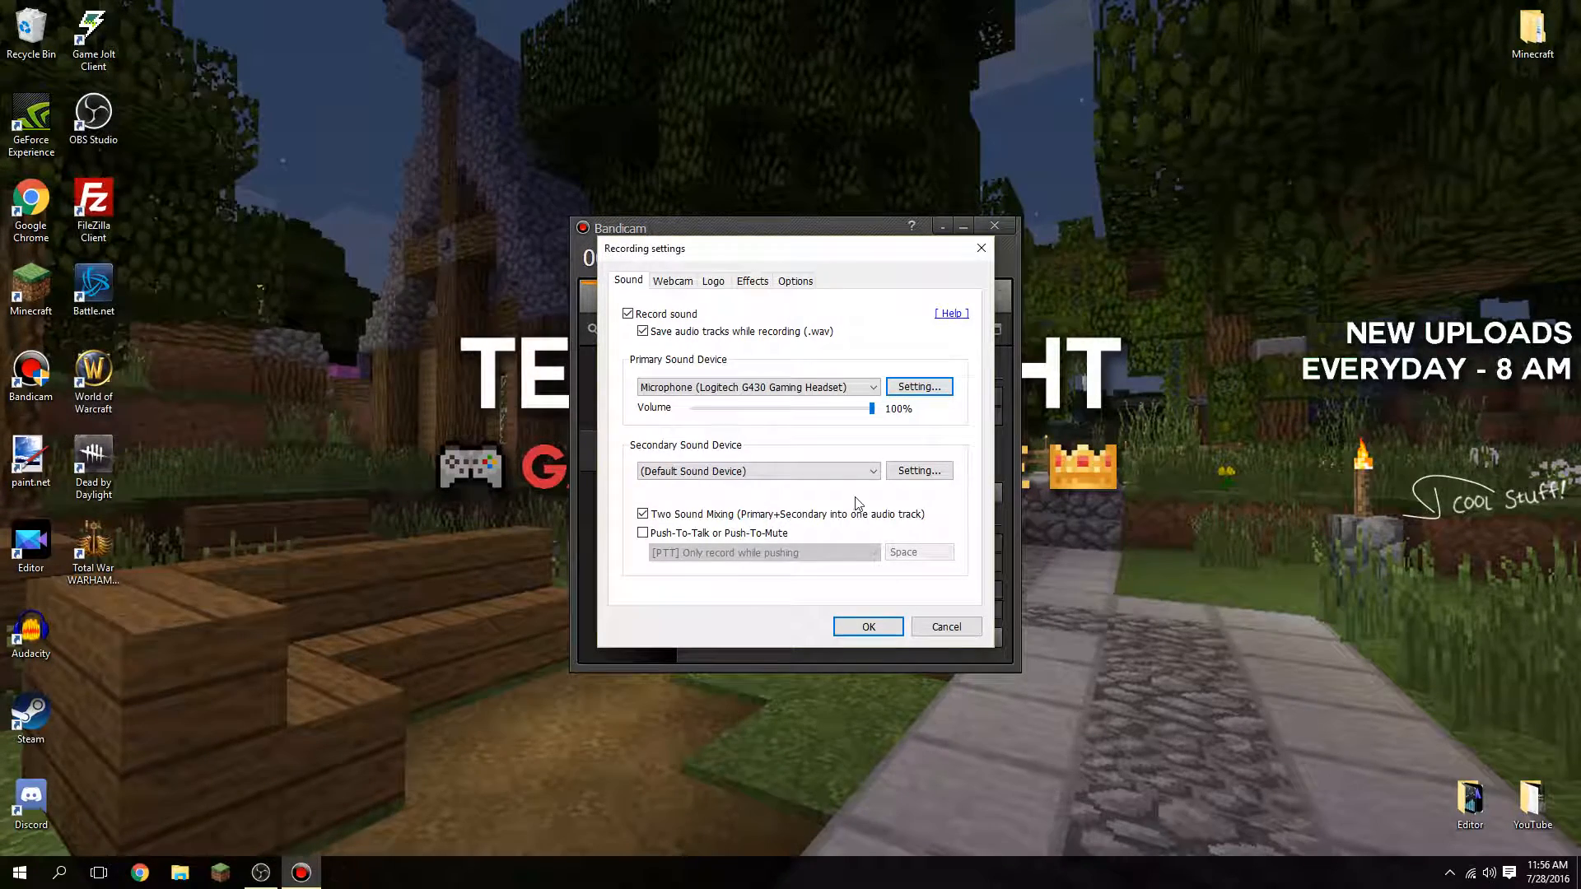
# Examine the secondary sound device choices, and toggle two-sound mixing and the saving of separate audio tracks
pyautogui.click(818, 476)
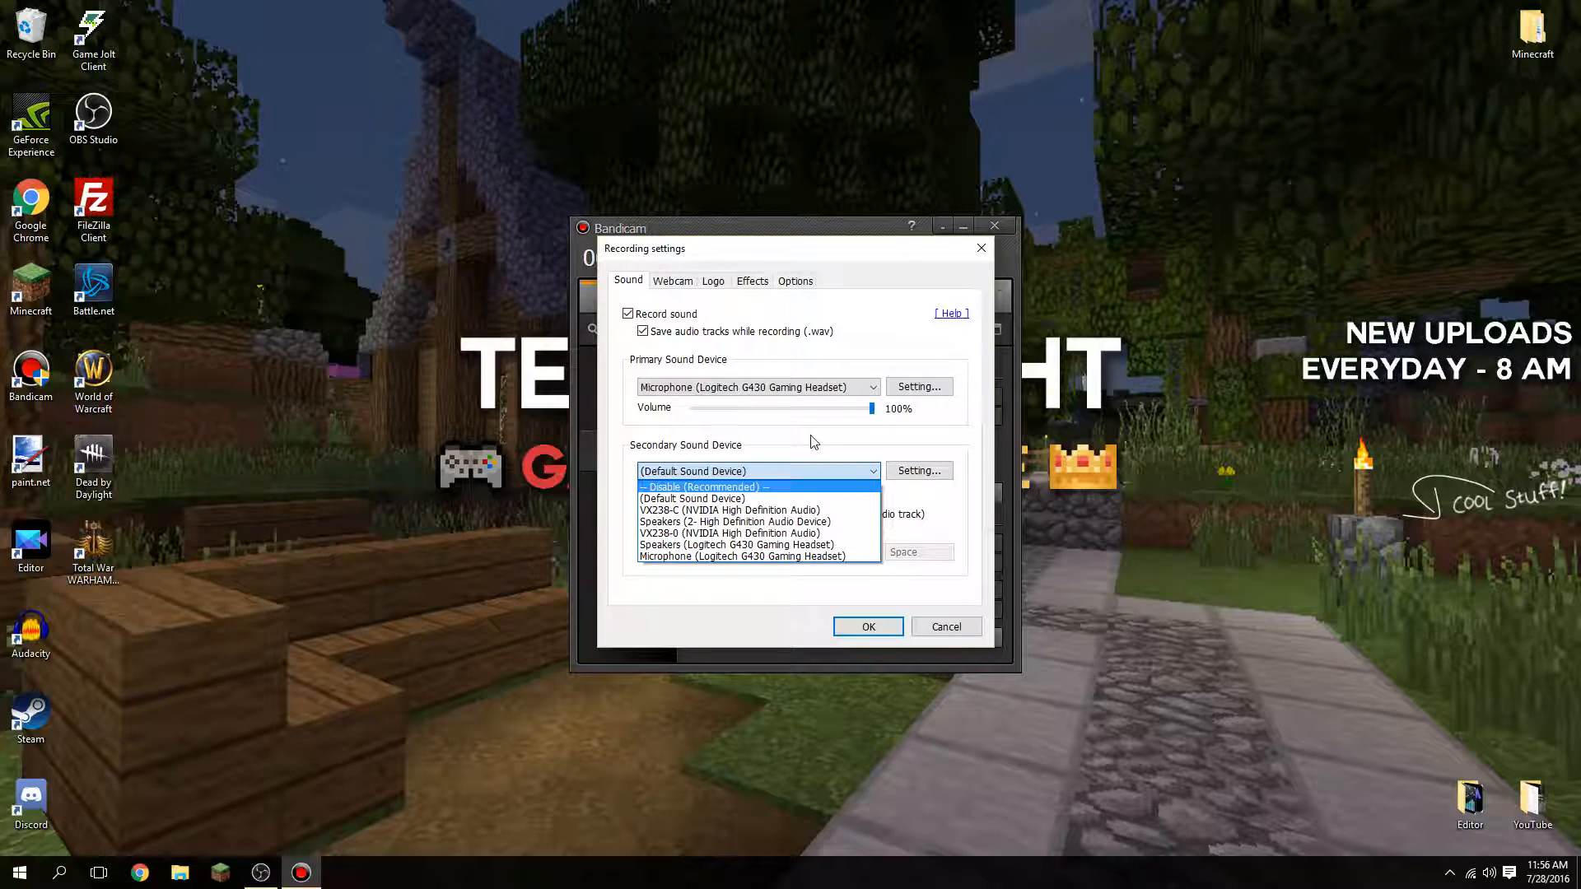
pyautogui.click(817, 448)
pyautogui.click(816, 451)
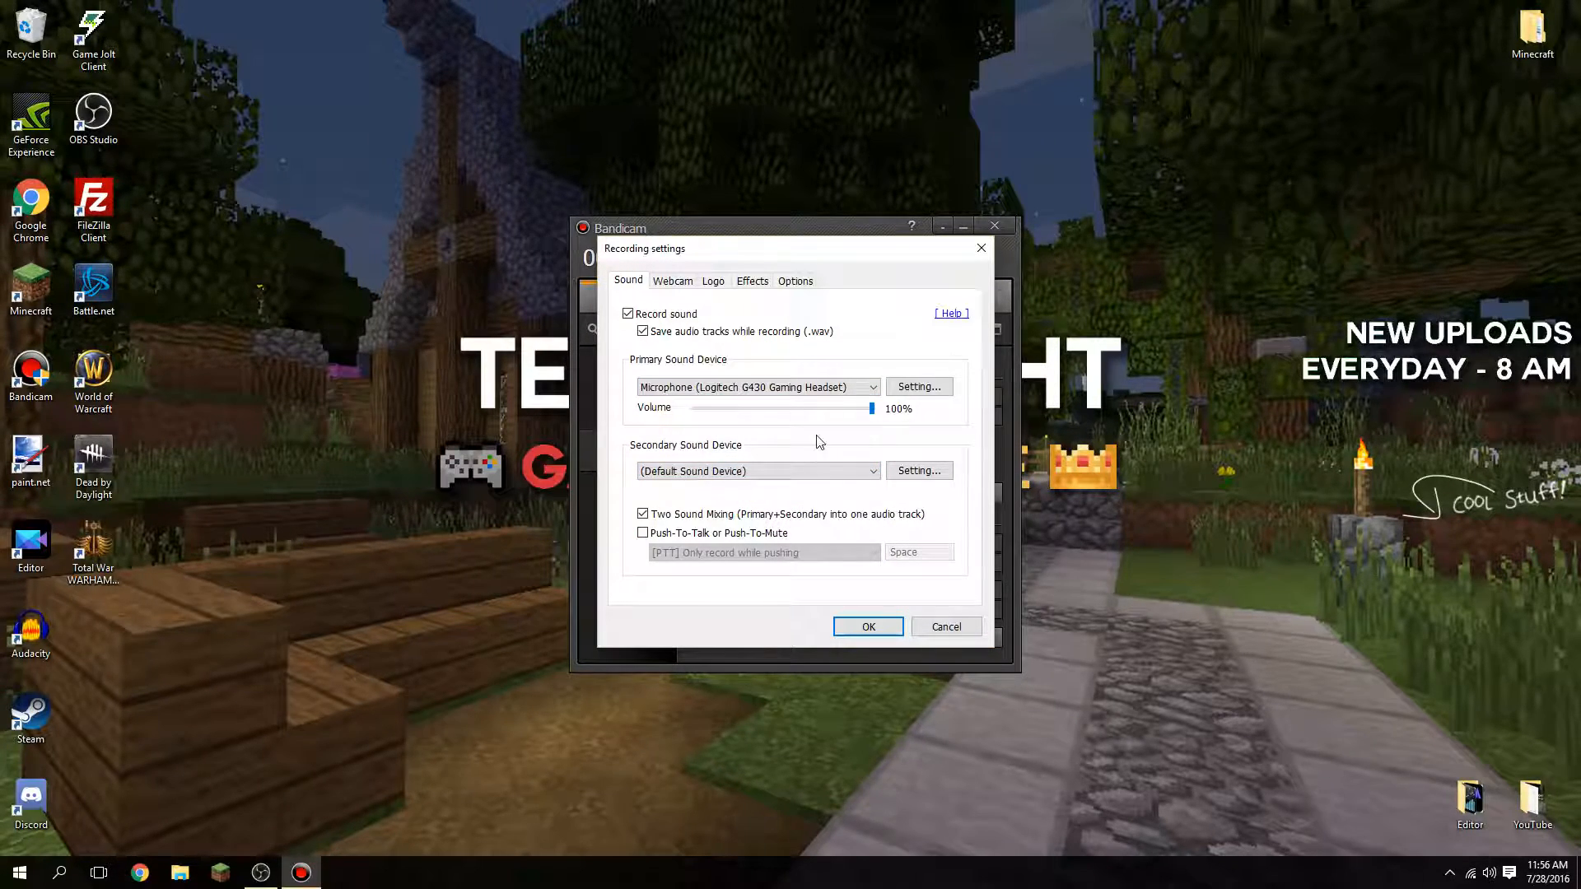
pyautogui.click(817, 474)
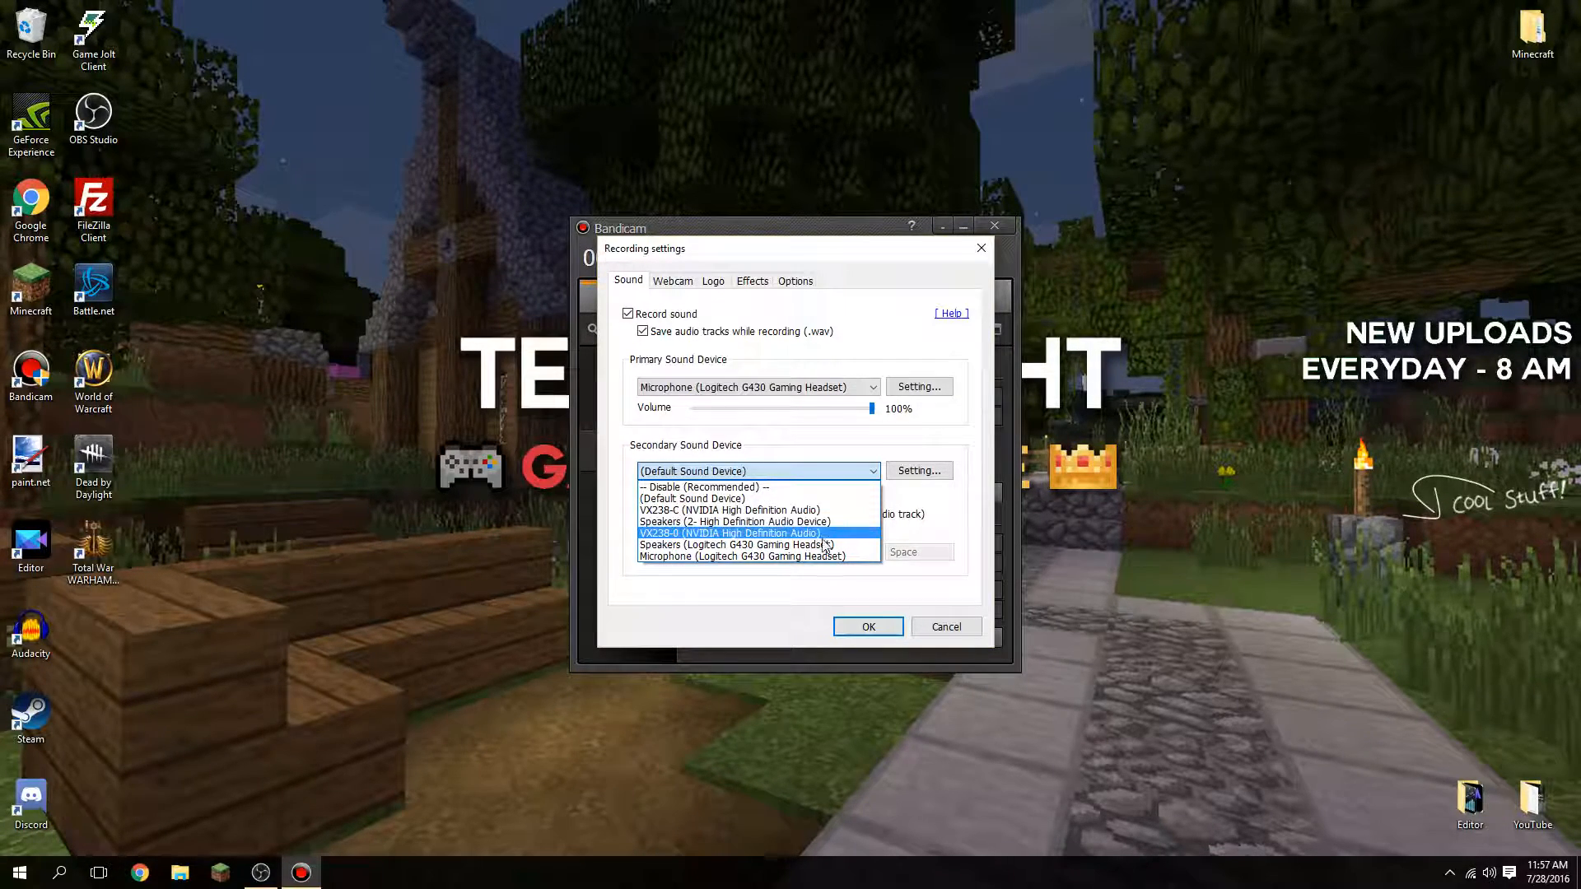
pyautogui.click(825, 467)
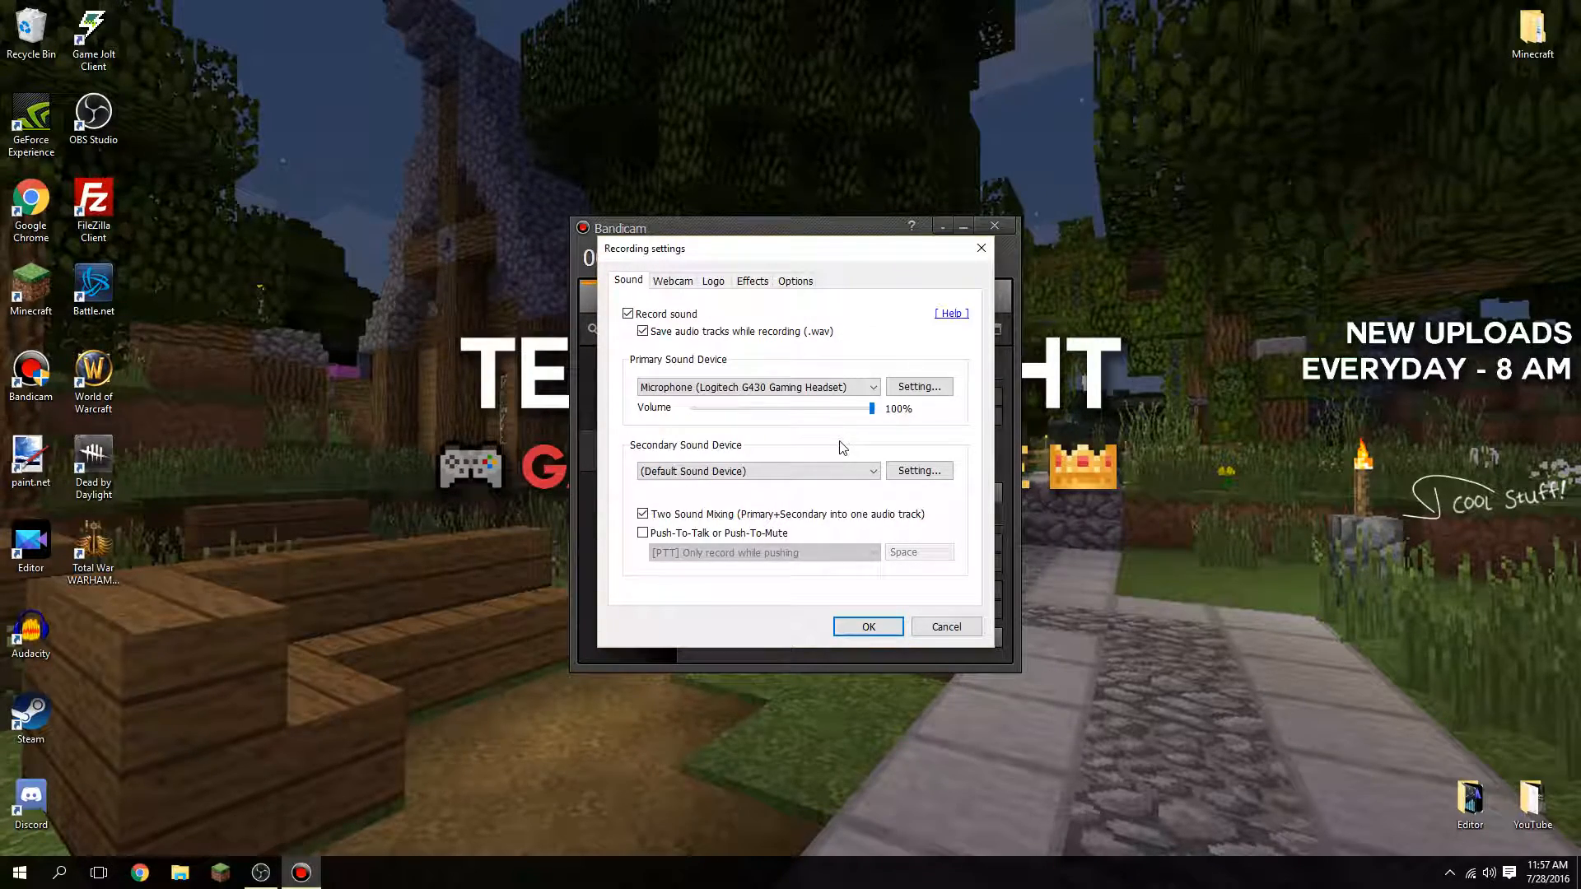
pyautogui.click(841, 470)
pyautogui.click(840, 468)
pyautogui.click(689, 519)
pyautogui.click(642, 332)
# Enable the webcam overlay on the video and examine its webcam device, format and preview options
pyautogui.click(682, 282)
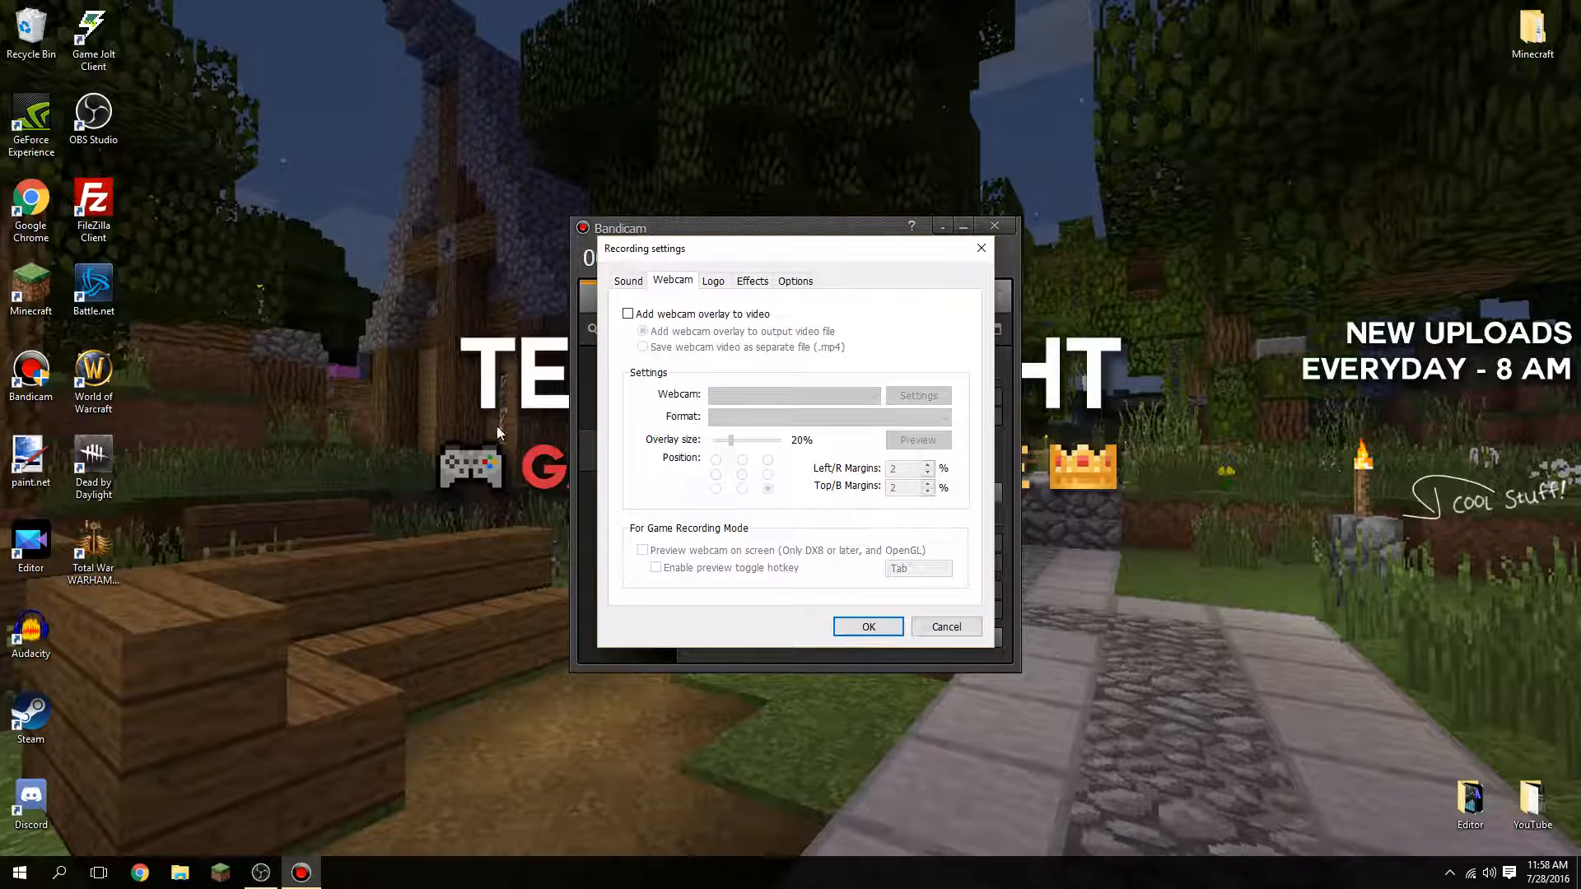
pyautogui.click(629, 314)
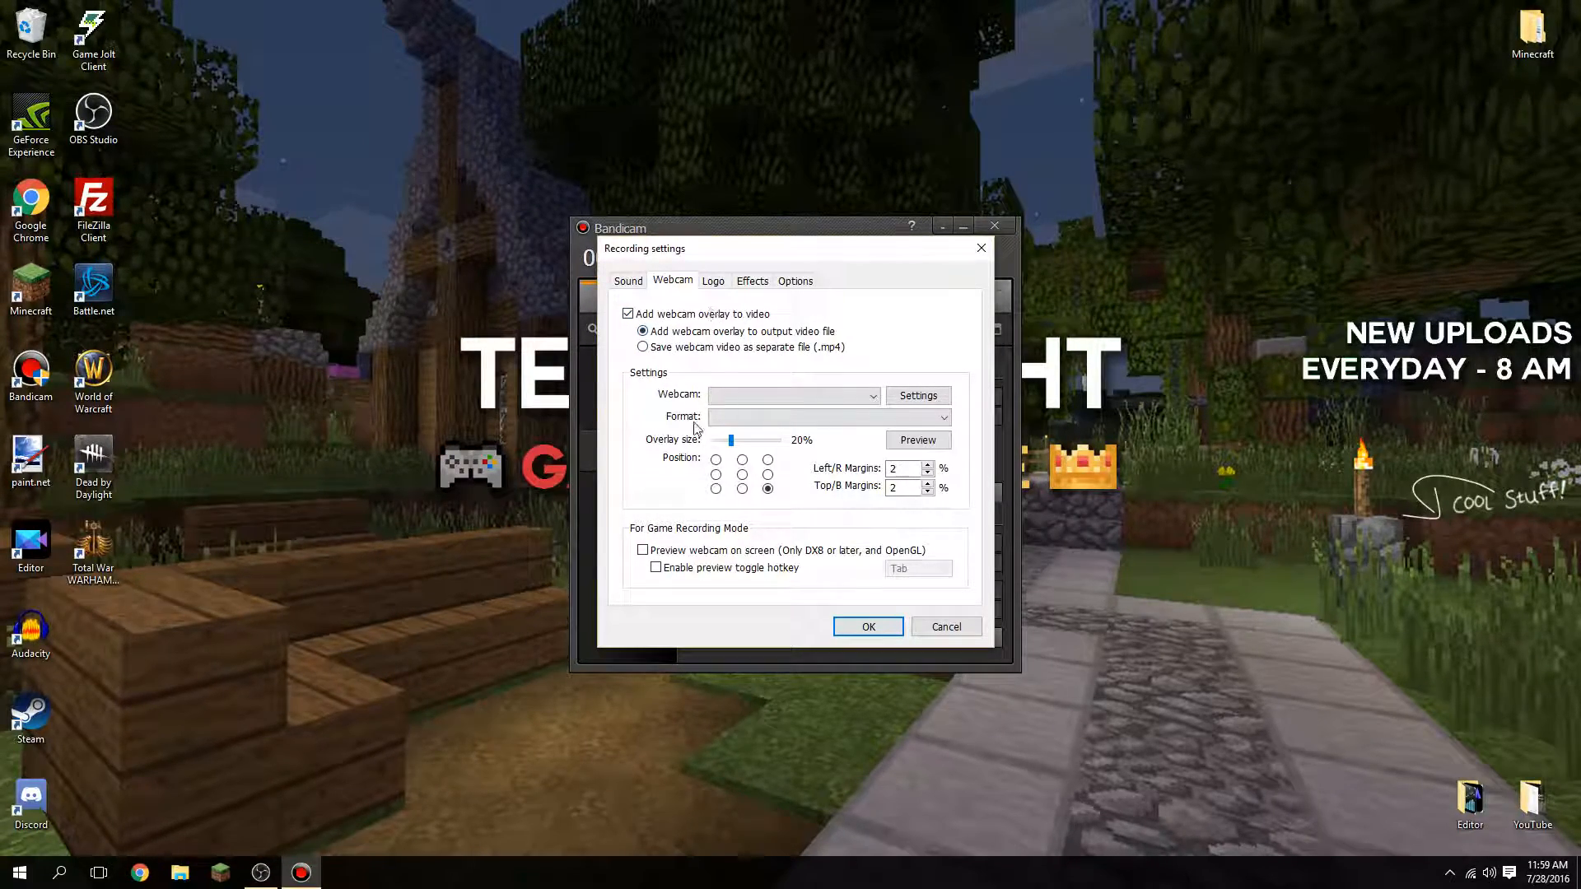
pyautogui.click(766, 397)
pyautogui.click(774, 397)
pyautogui.click(819, 417)
pyautogui.click(818, 418)
pyautogui.click(916, 445)
# Review the logo, mouse effects and recording priority options, and confirm the recording settings
pyautogui.click(718, 282)
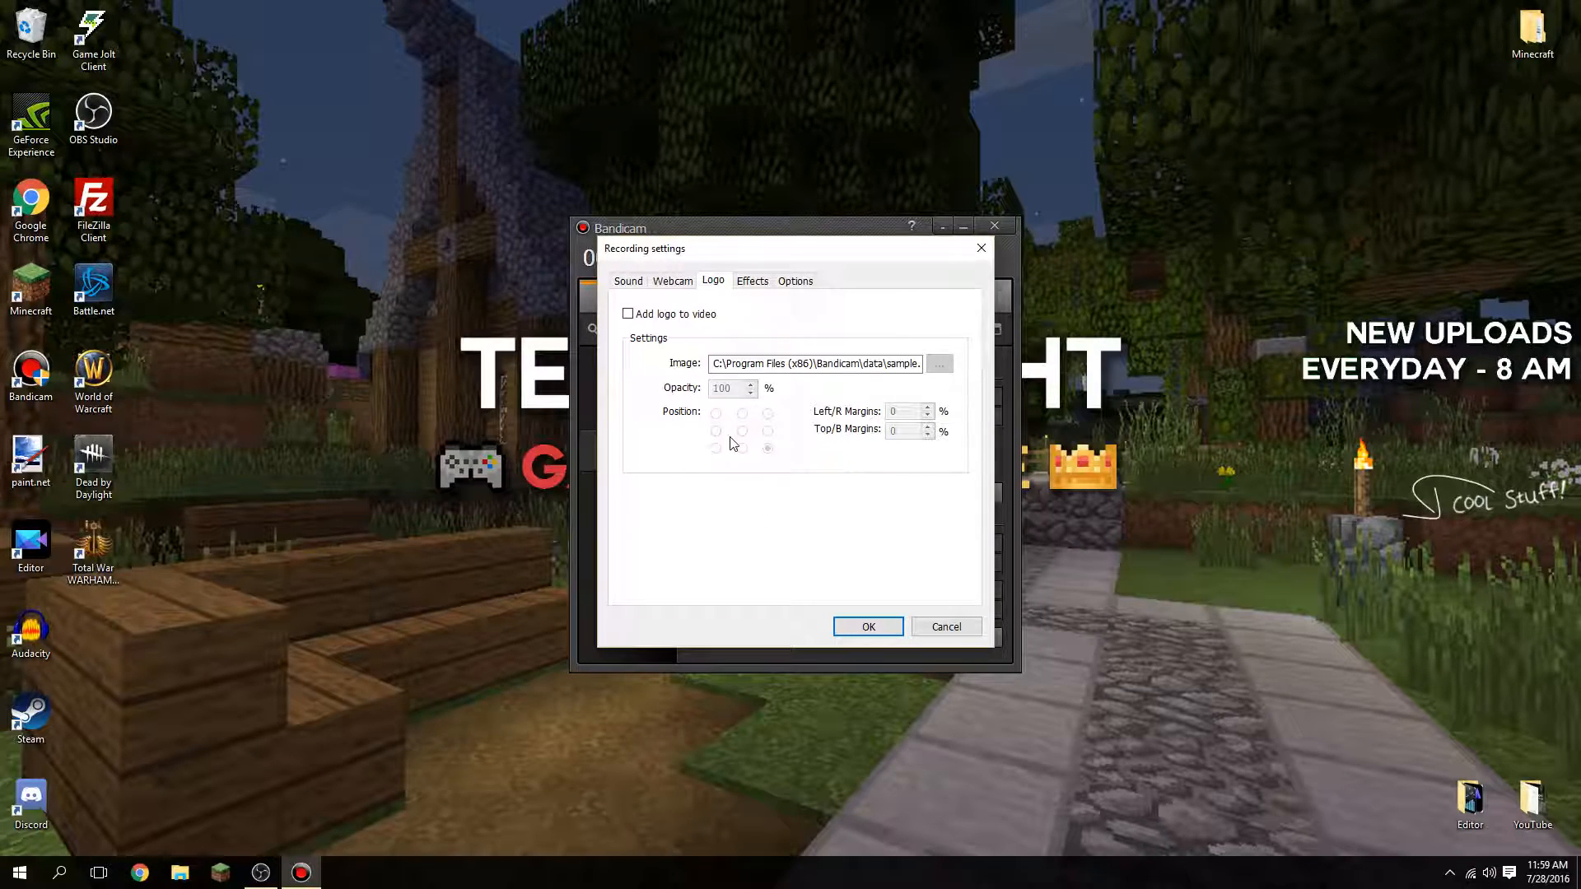
pyautogui.click(751, 281)
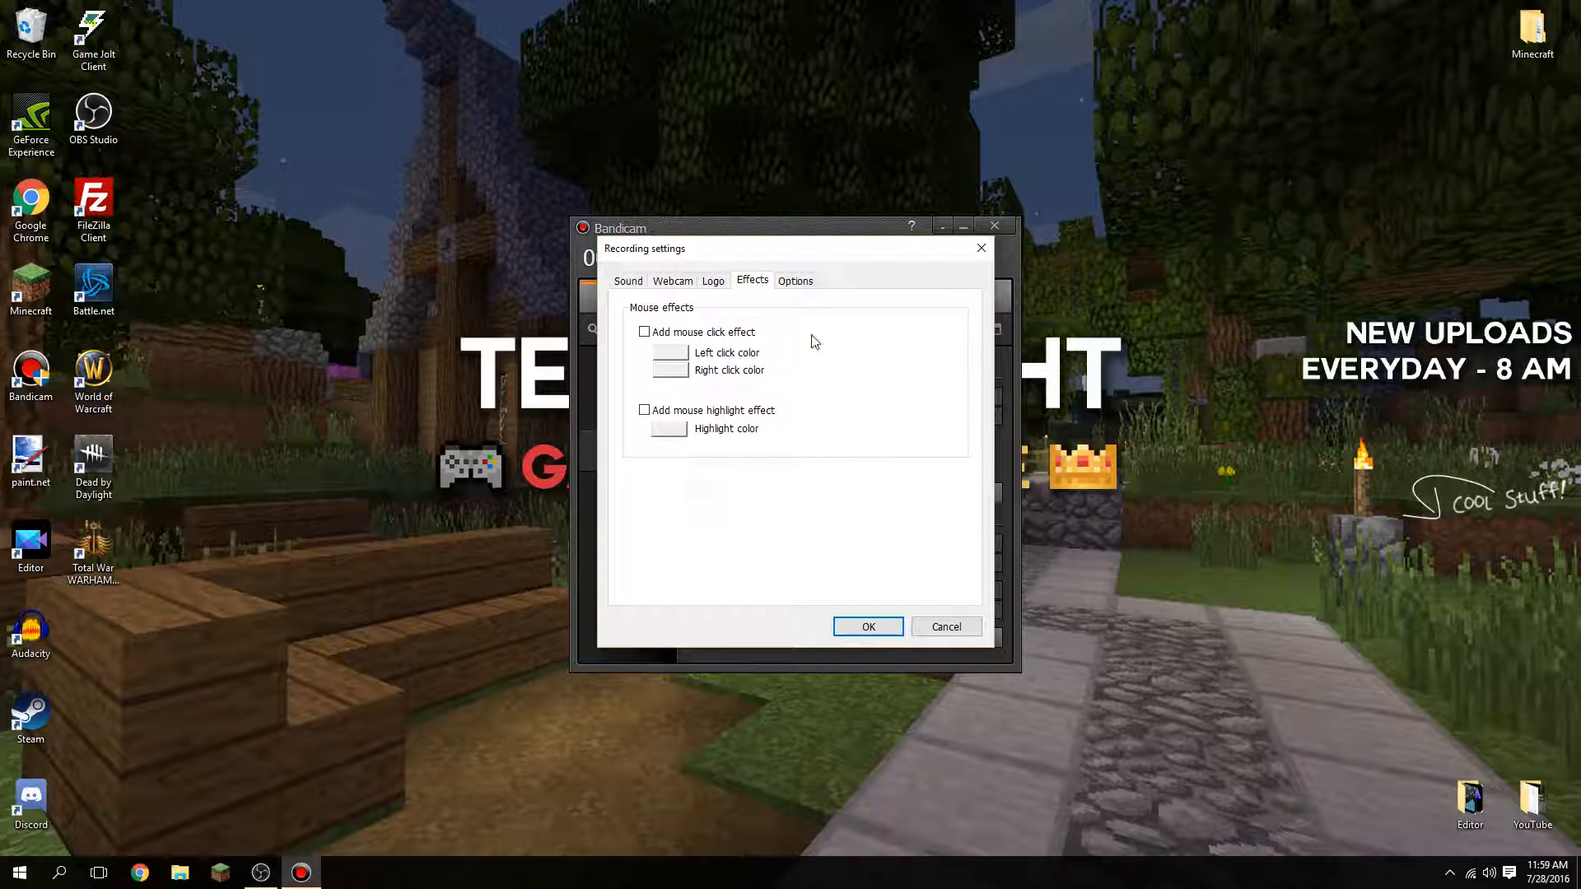
pyautogui.click(796, 281)
pyautogui.click(741, 347)
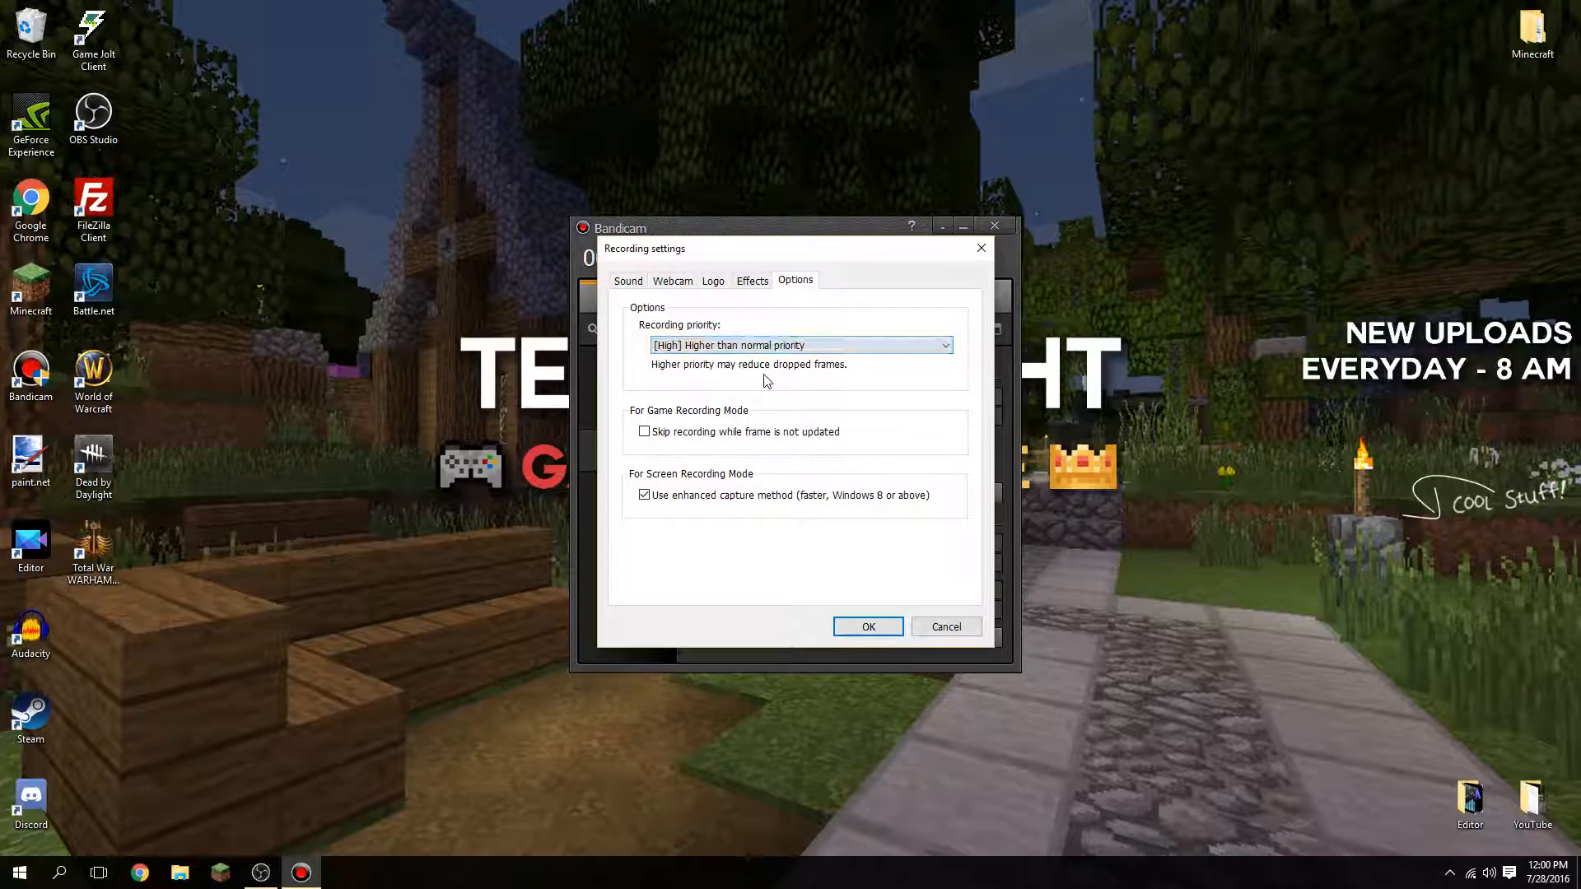
pyautogui.click(799, 345)
pyautogui.click(893, 620)
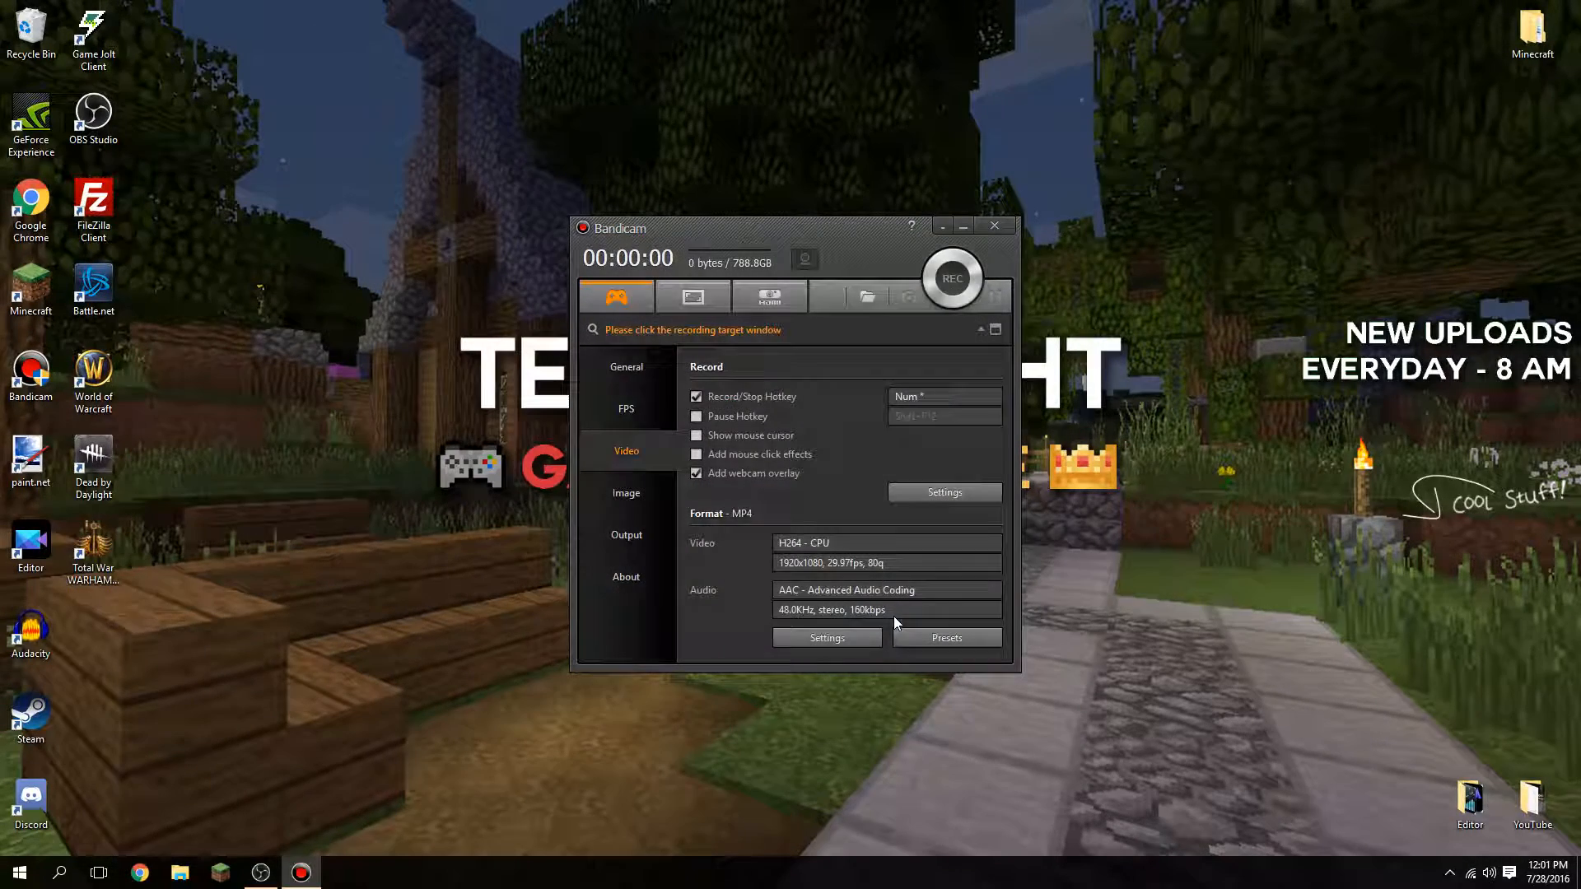
# Turn off the webcam overlay for video recording
pyautogui.click(699, 474)
pyautogui.click(697, 474)
pyautogui.click(698, 475)
# In the video format settings, set the file type to AVI and the video size to 1280 x 720
pyautogui.click(803, 639)
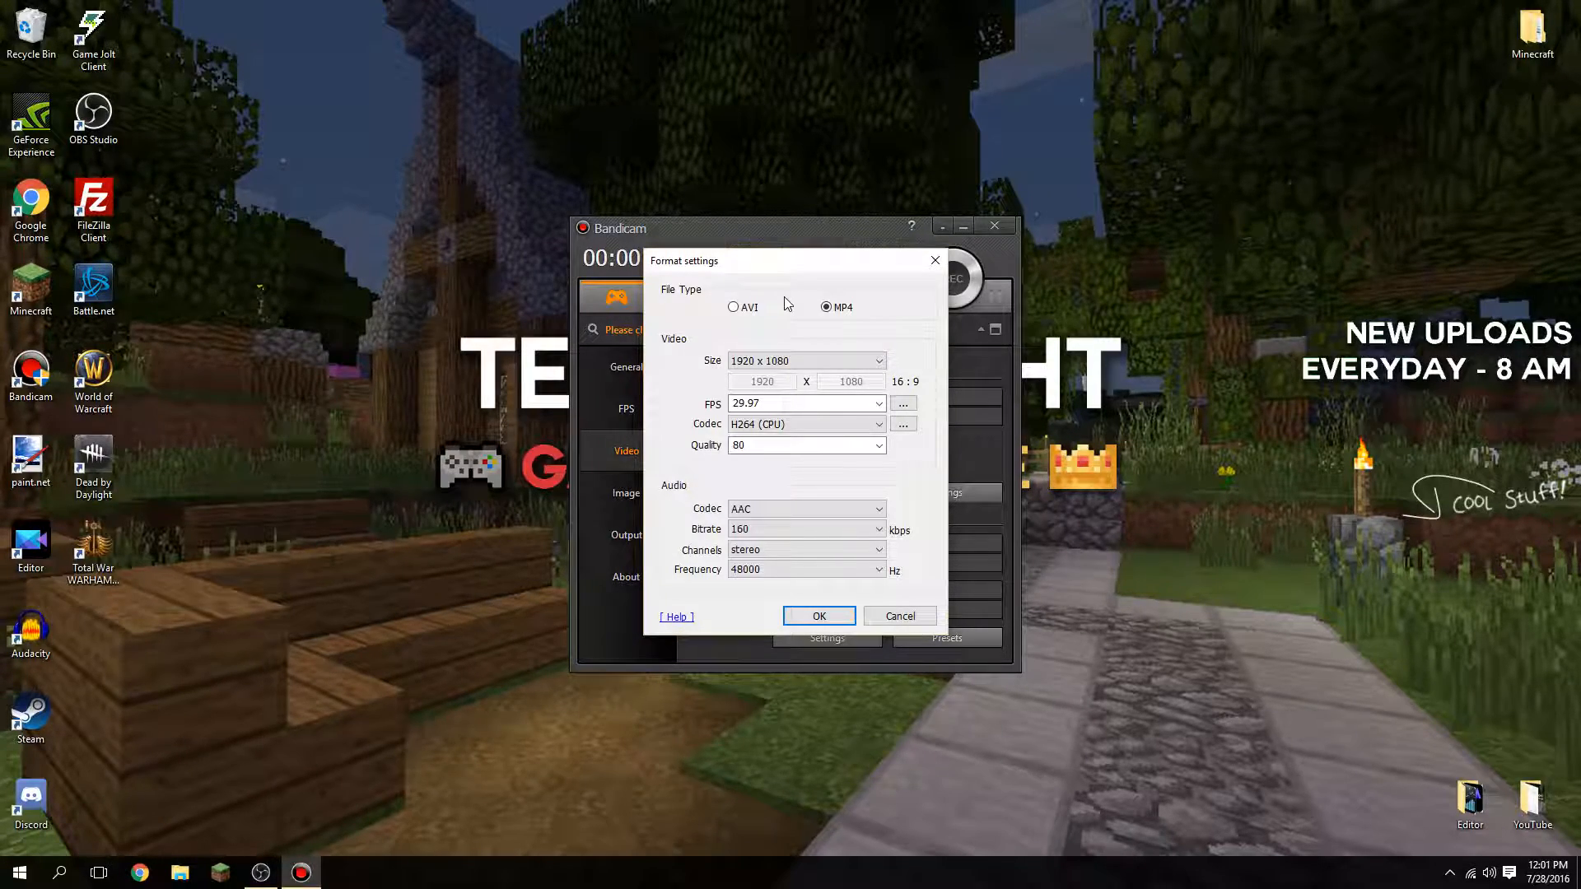
pyautogui.click(735, 308)
pyautogui.click(803, 362)
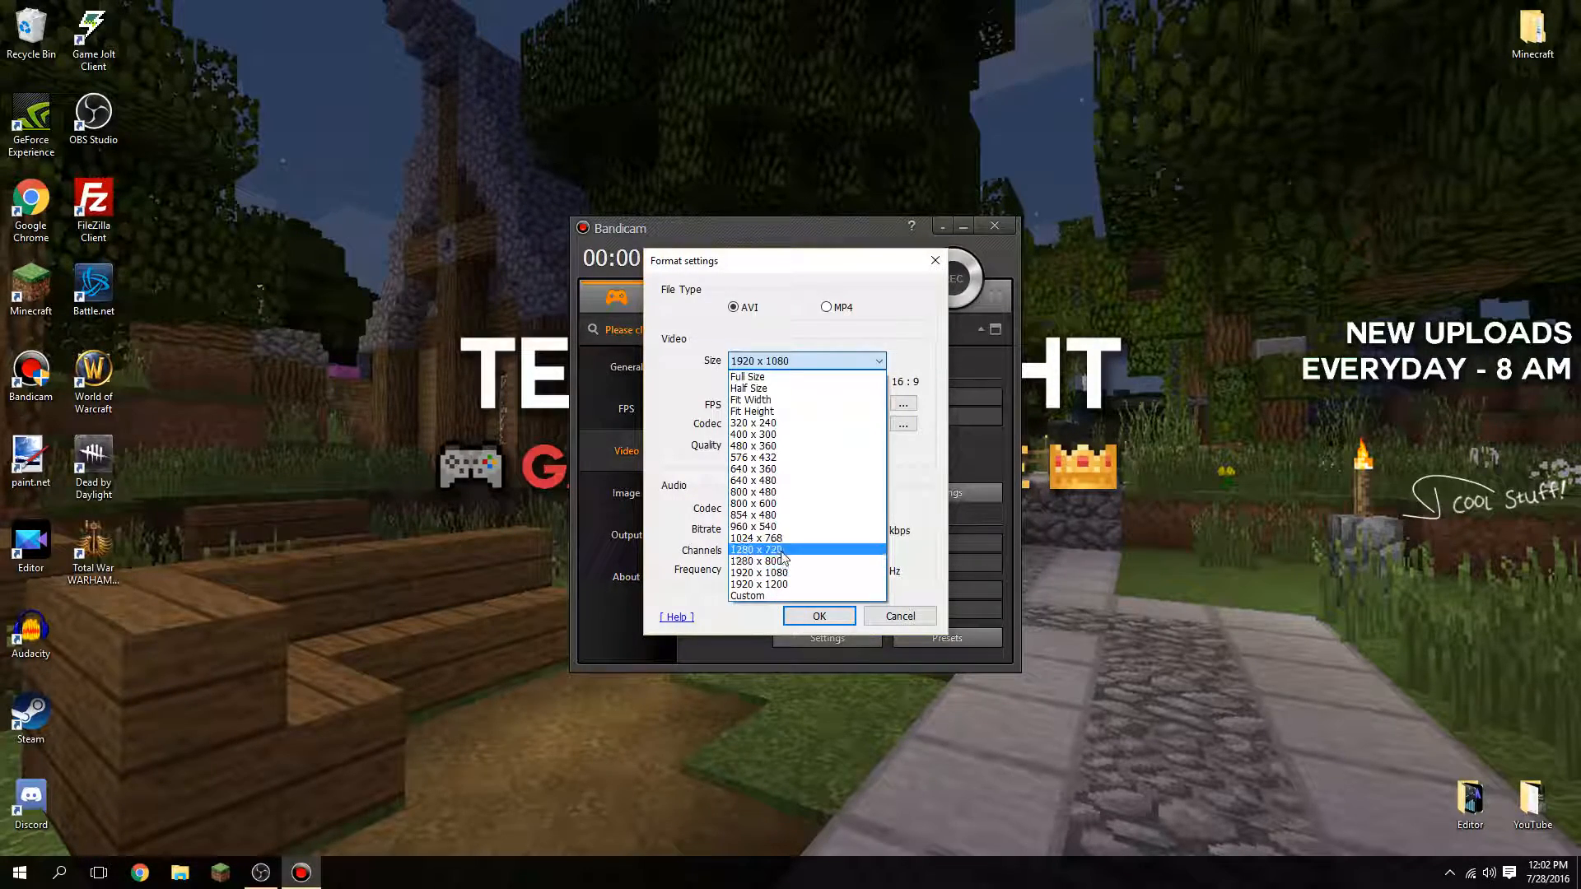
pyautogui.click(786, 549)
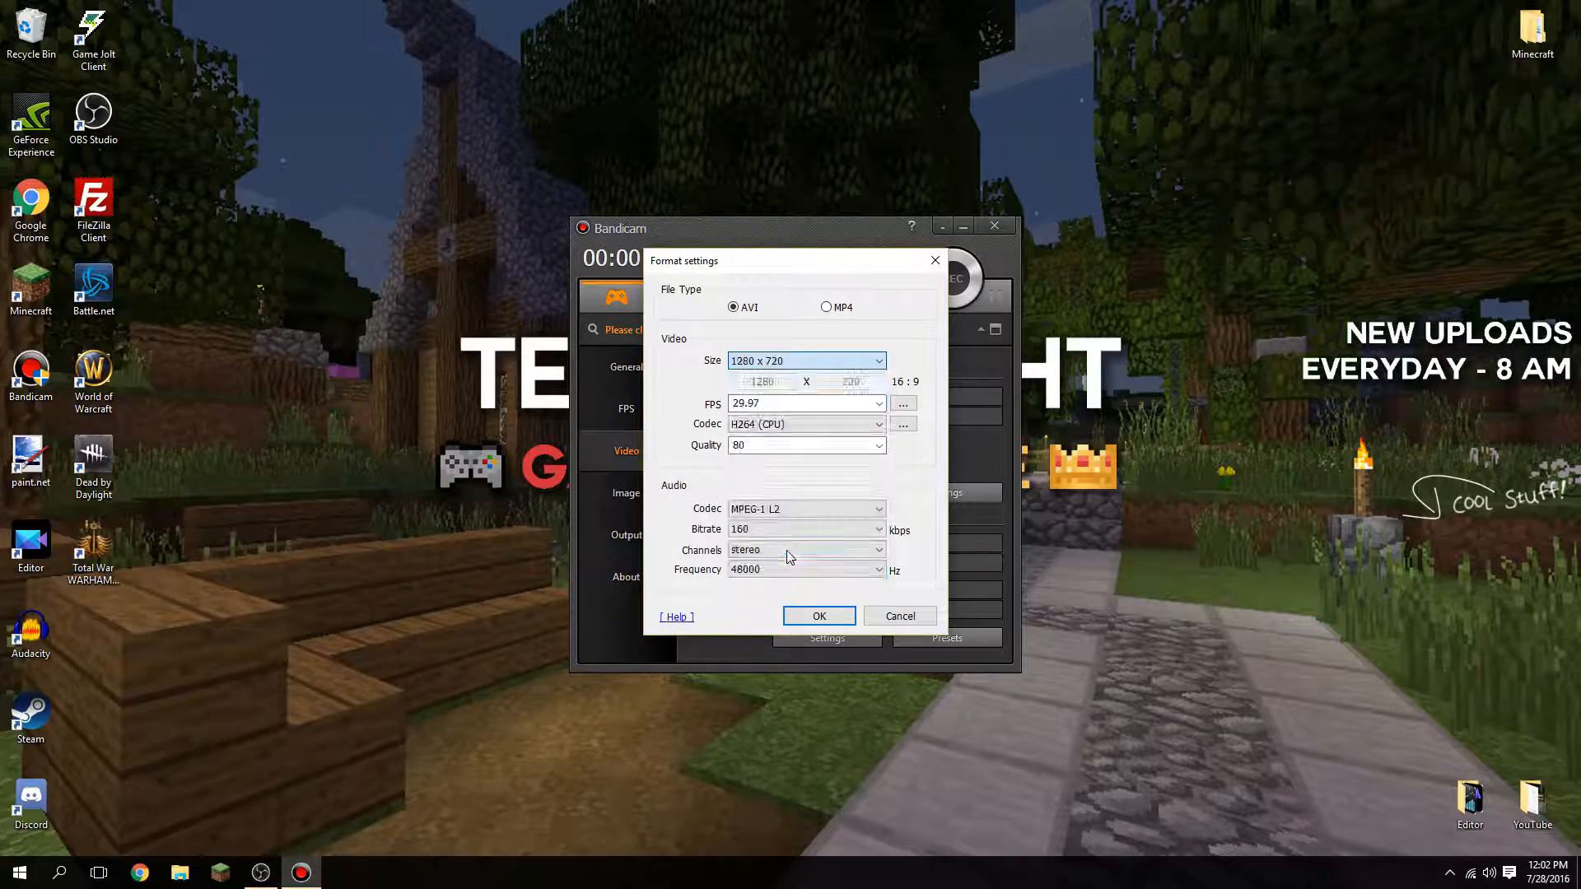
pyautogui.click(801, 362)
pyautogui.click(802, 364)
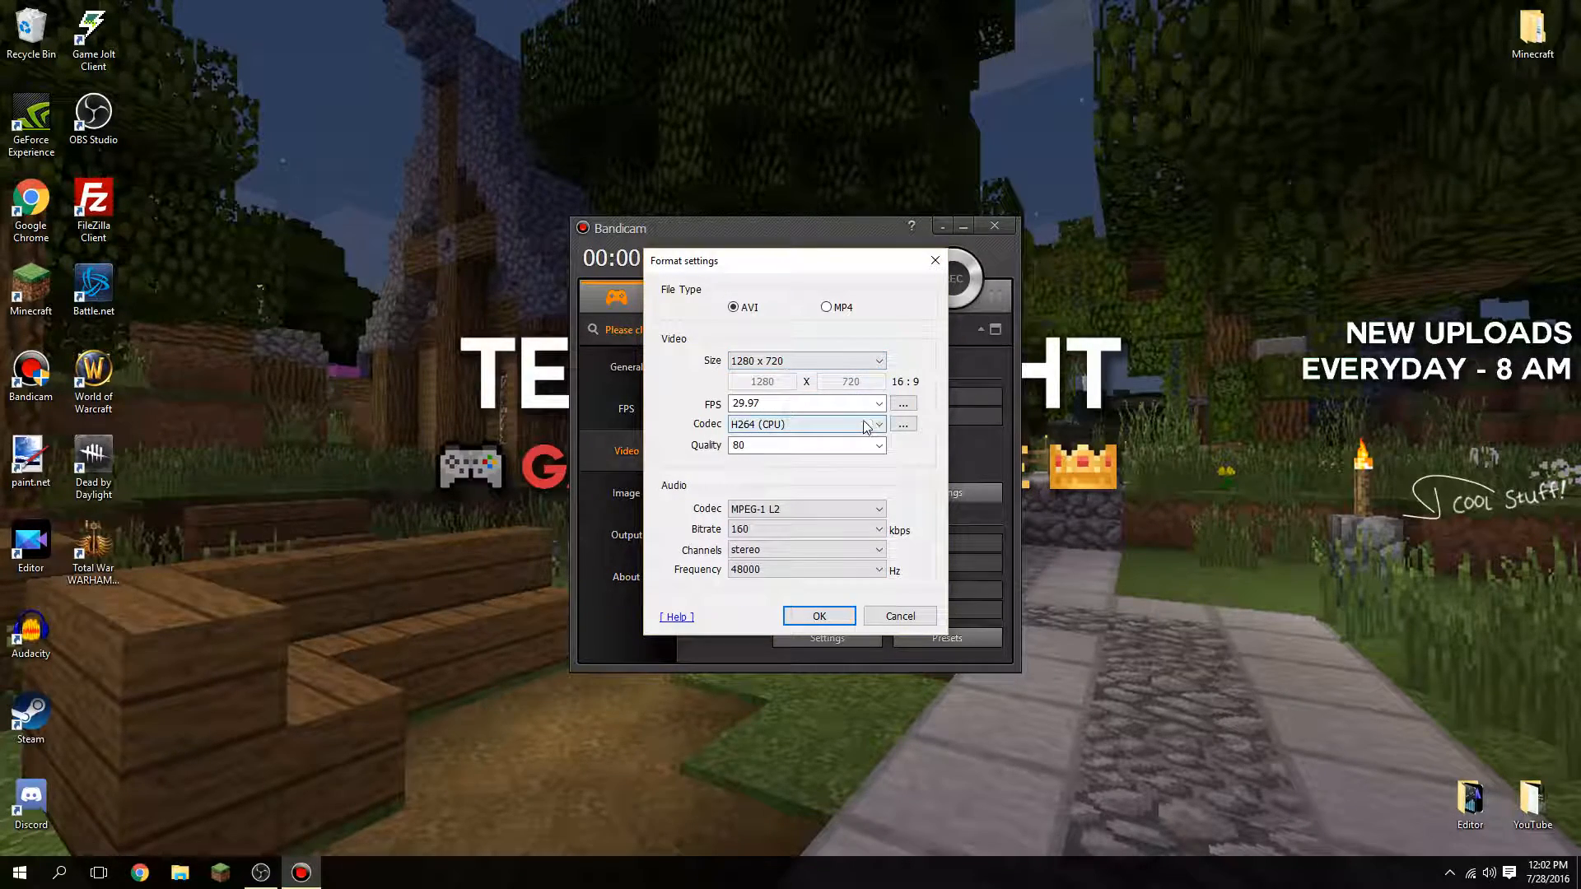
pyautogui.click(879, 362)
pyautogui.click(879, 362)
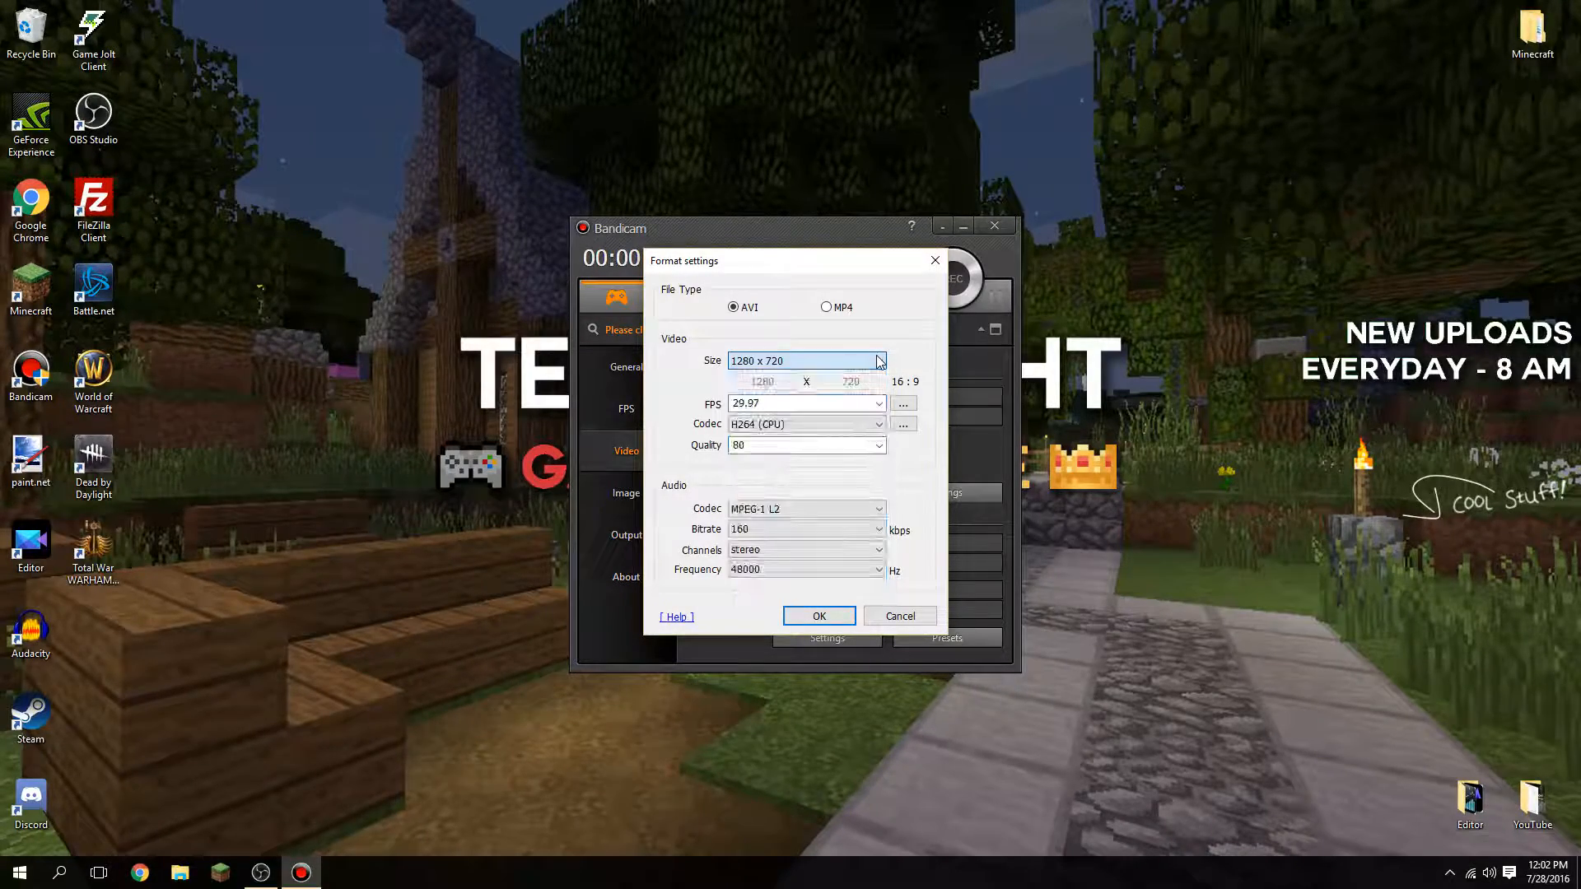
# Try a frame rate of 60 FPS and return it to 29.970
pyautogui.click(880, 402)
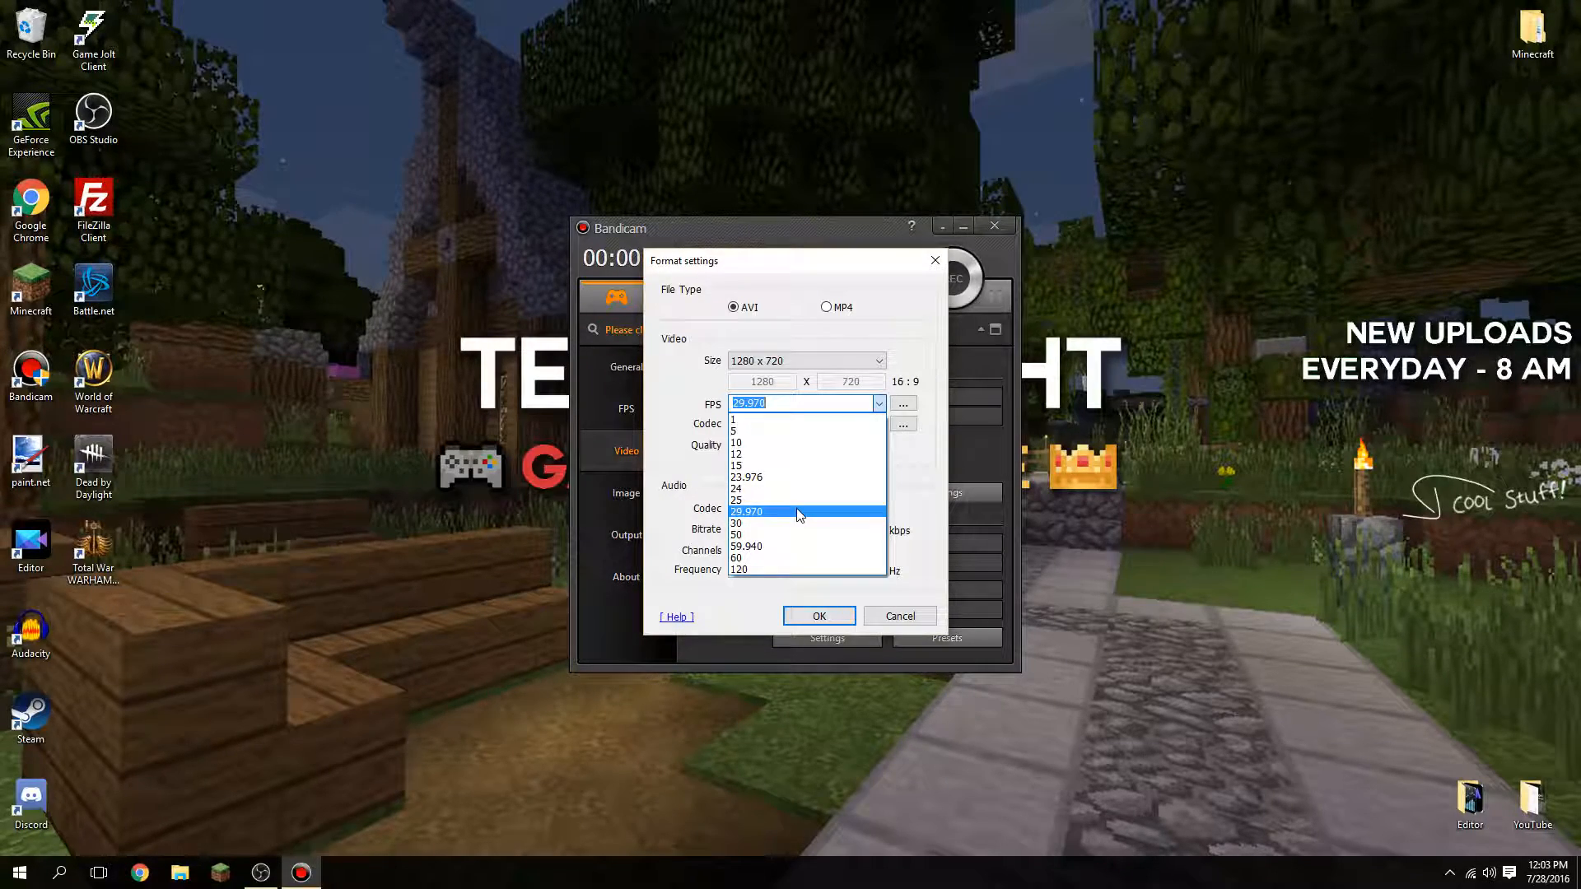
pyautogui.click(797, 559)
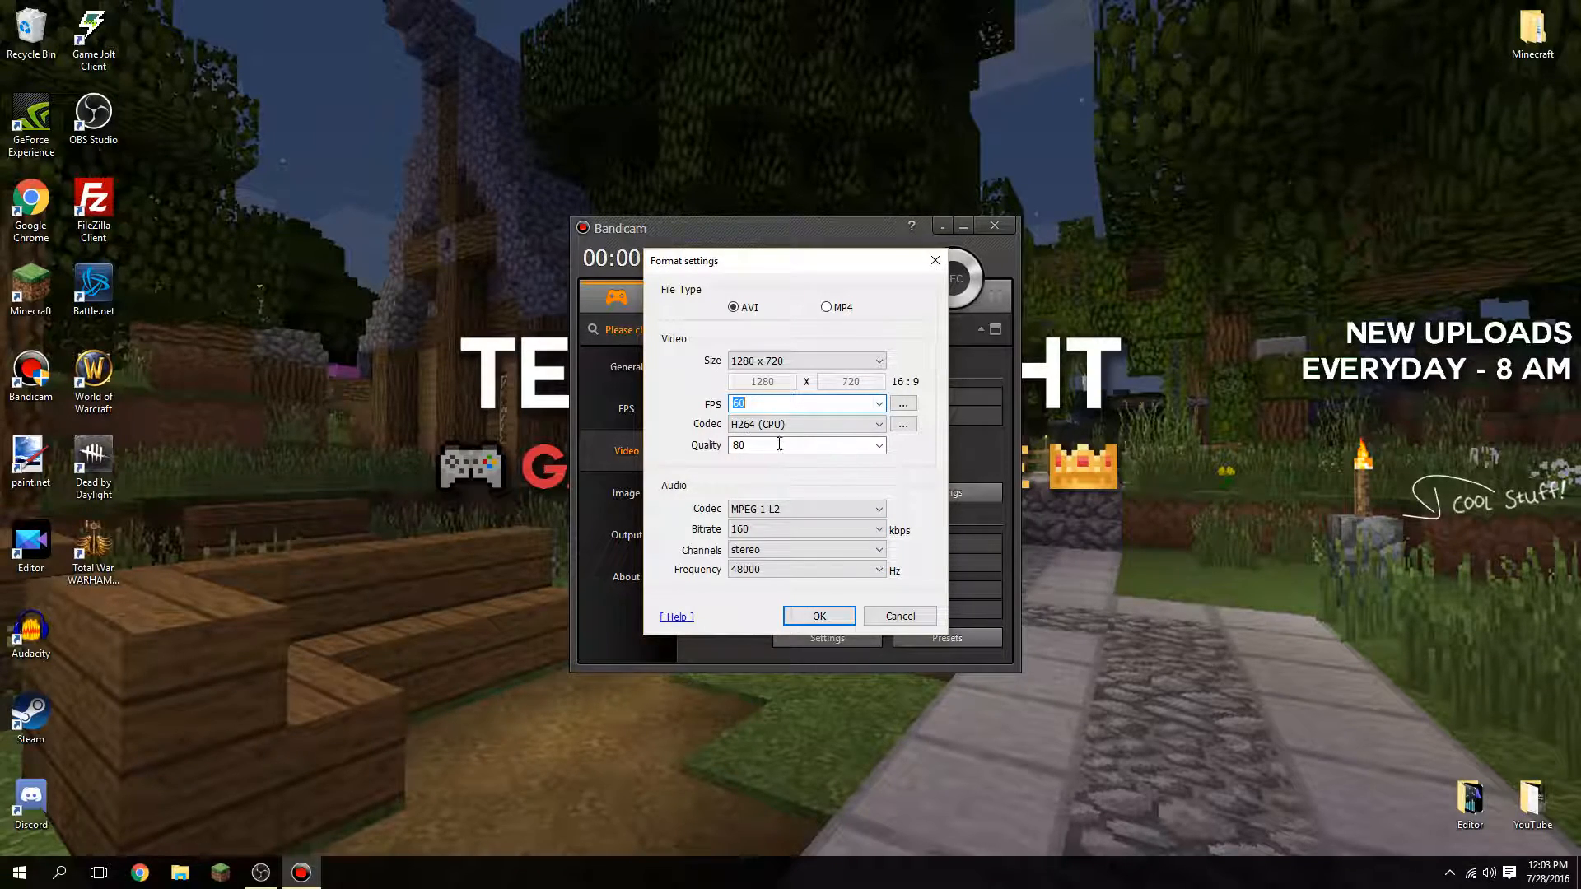
pyautogui.click(883, 403)
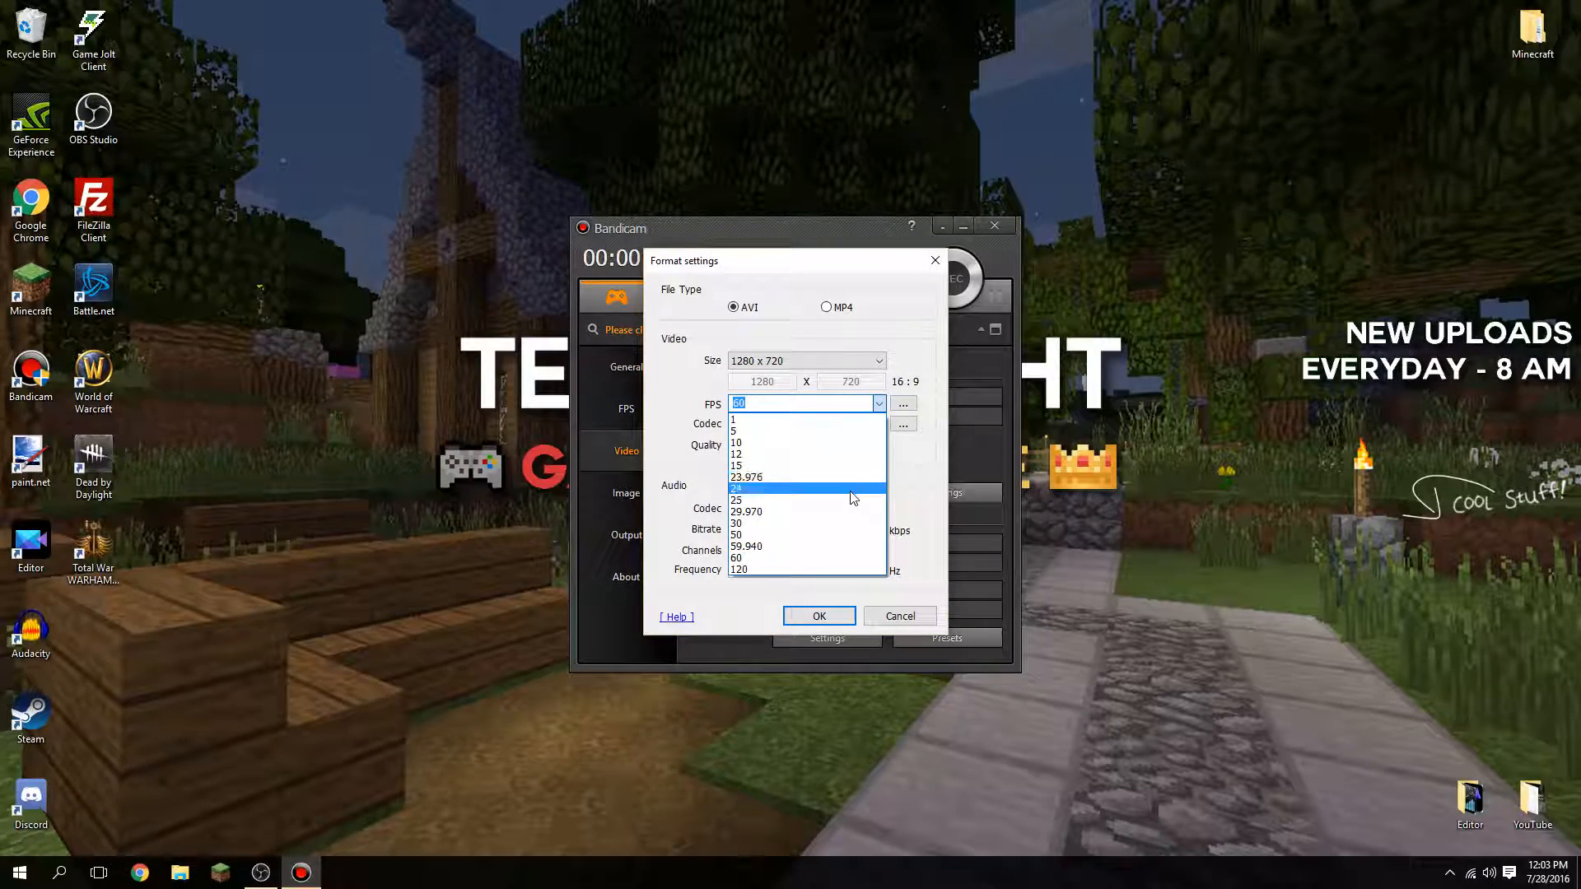
pyautogui.click(853, 512)
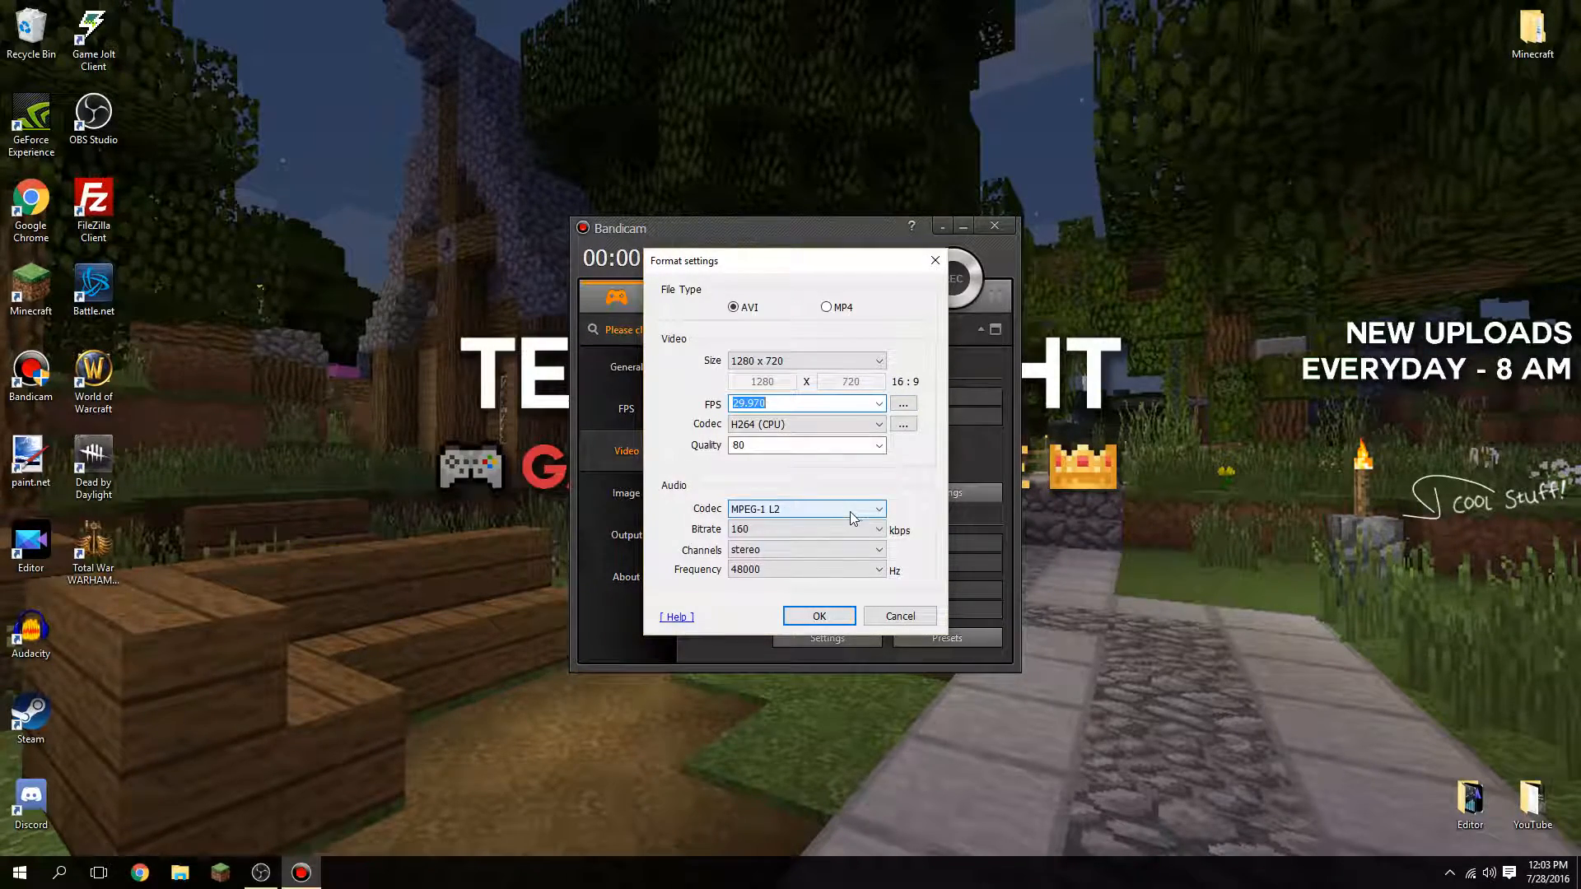
# Set the video codec to the external codec Microsoft Video 1 and confirm the format settings
pyautogui.click(877, 427)
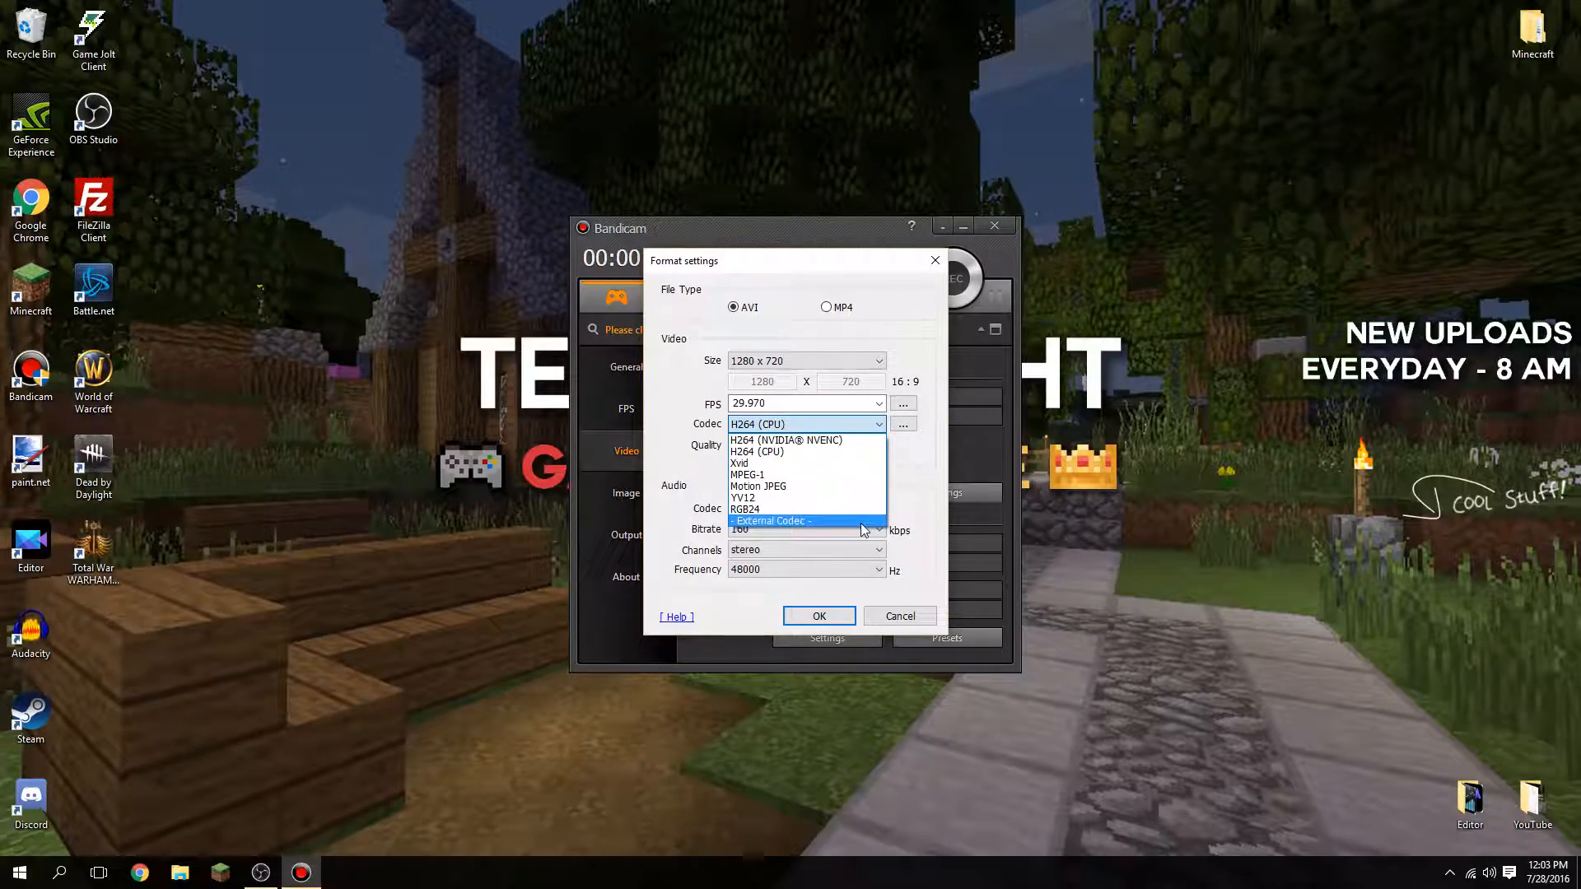
pyautogui.click(770, 521)
pyautogui.click(909, 445)
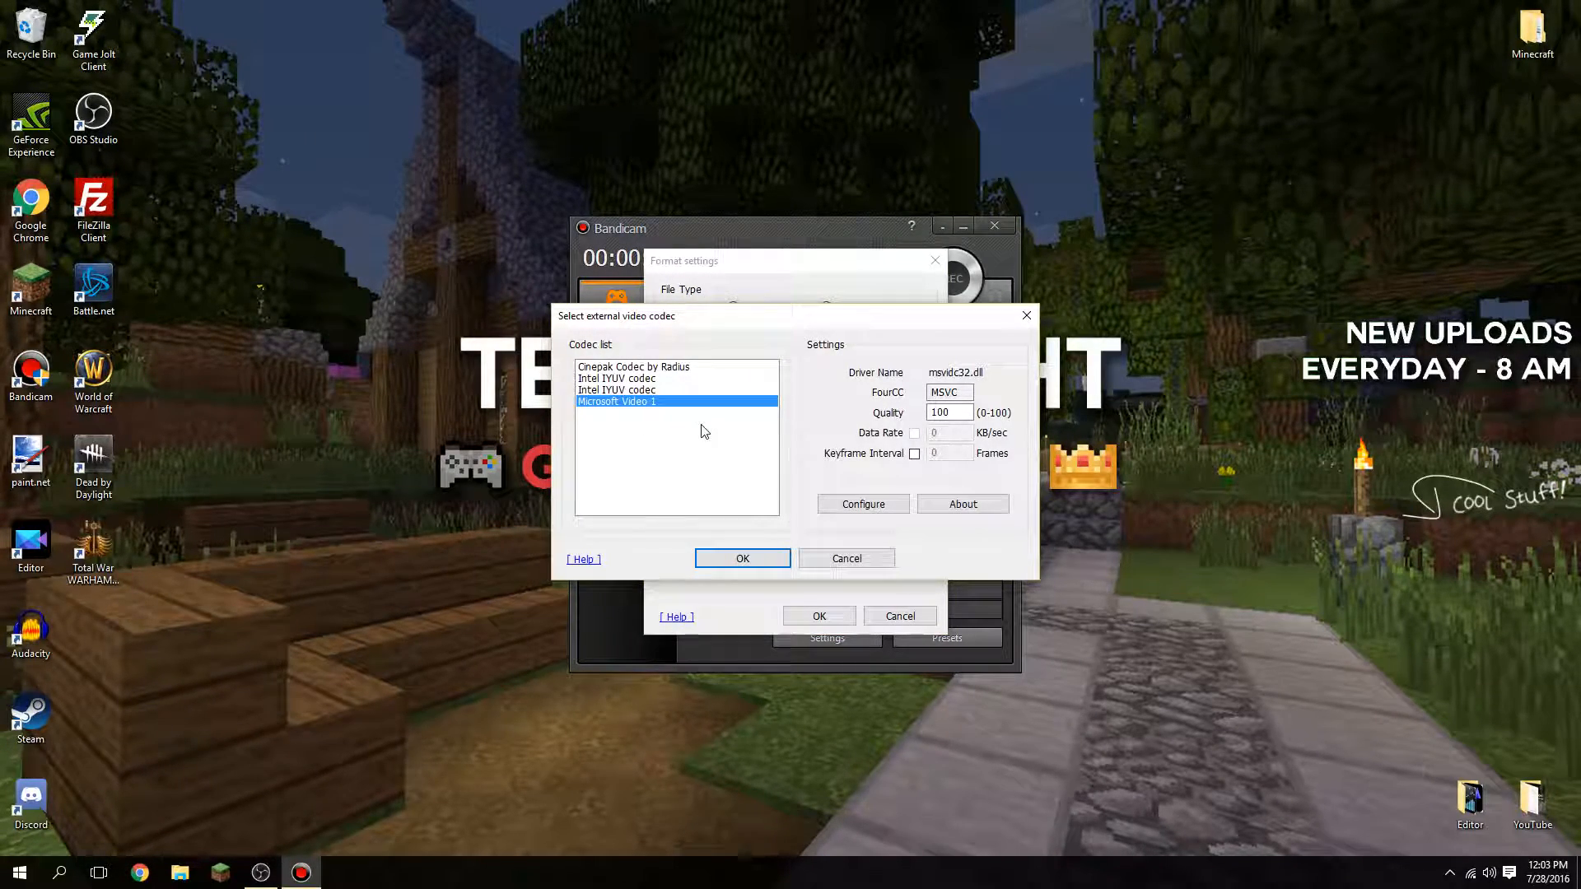
pyautogui.click(751, 563)
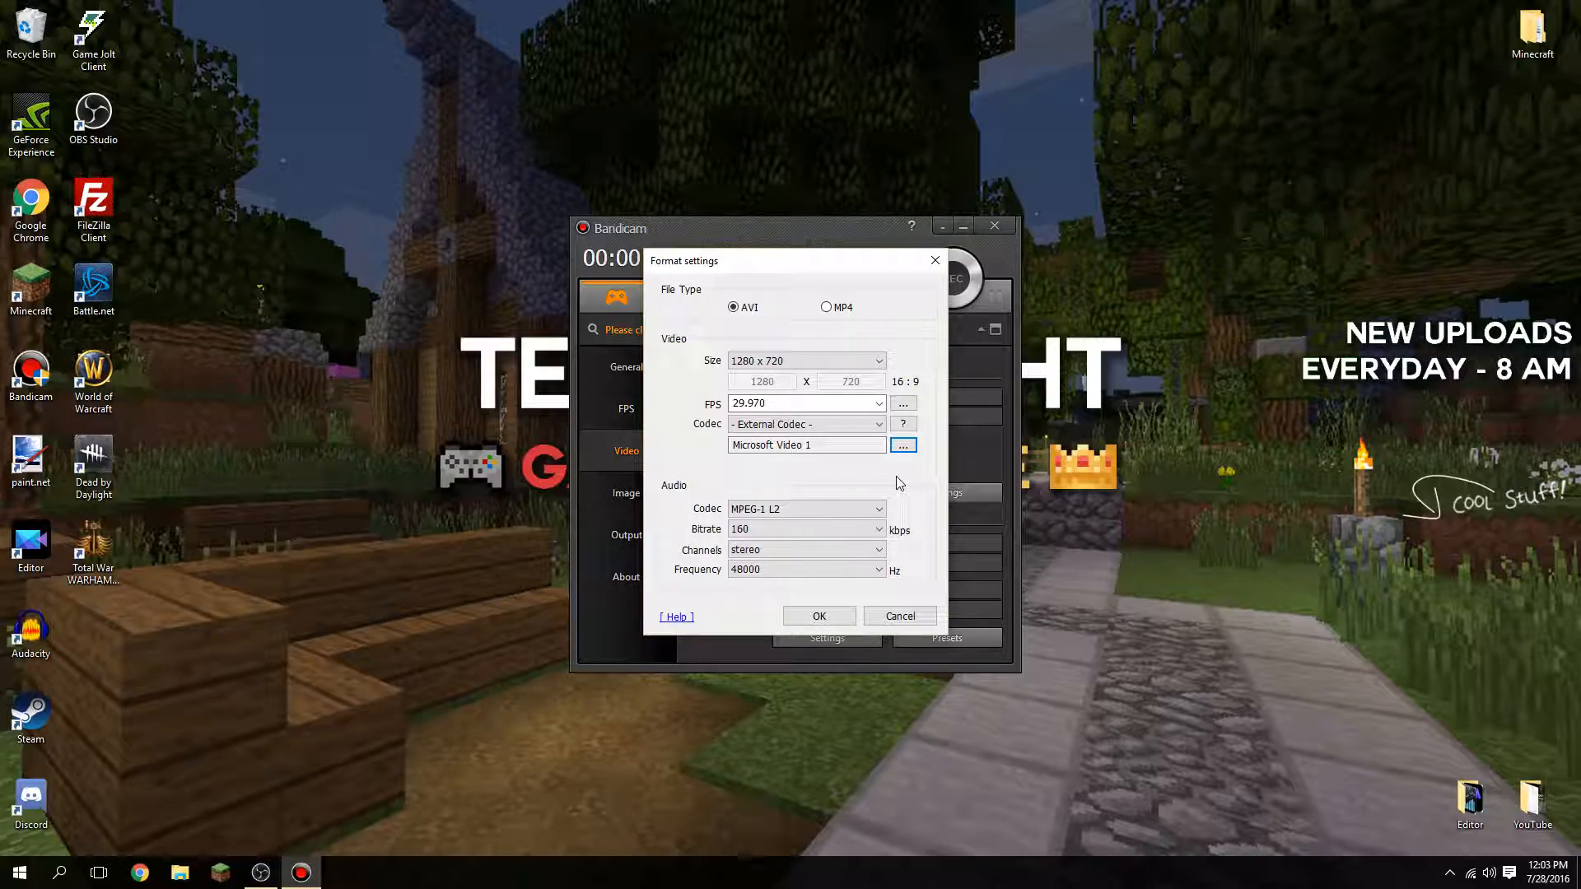
pyautogui.click(880, 424)
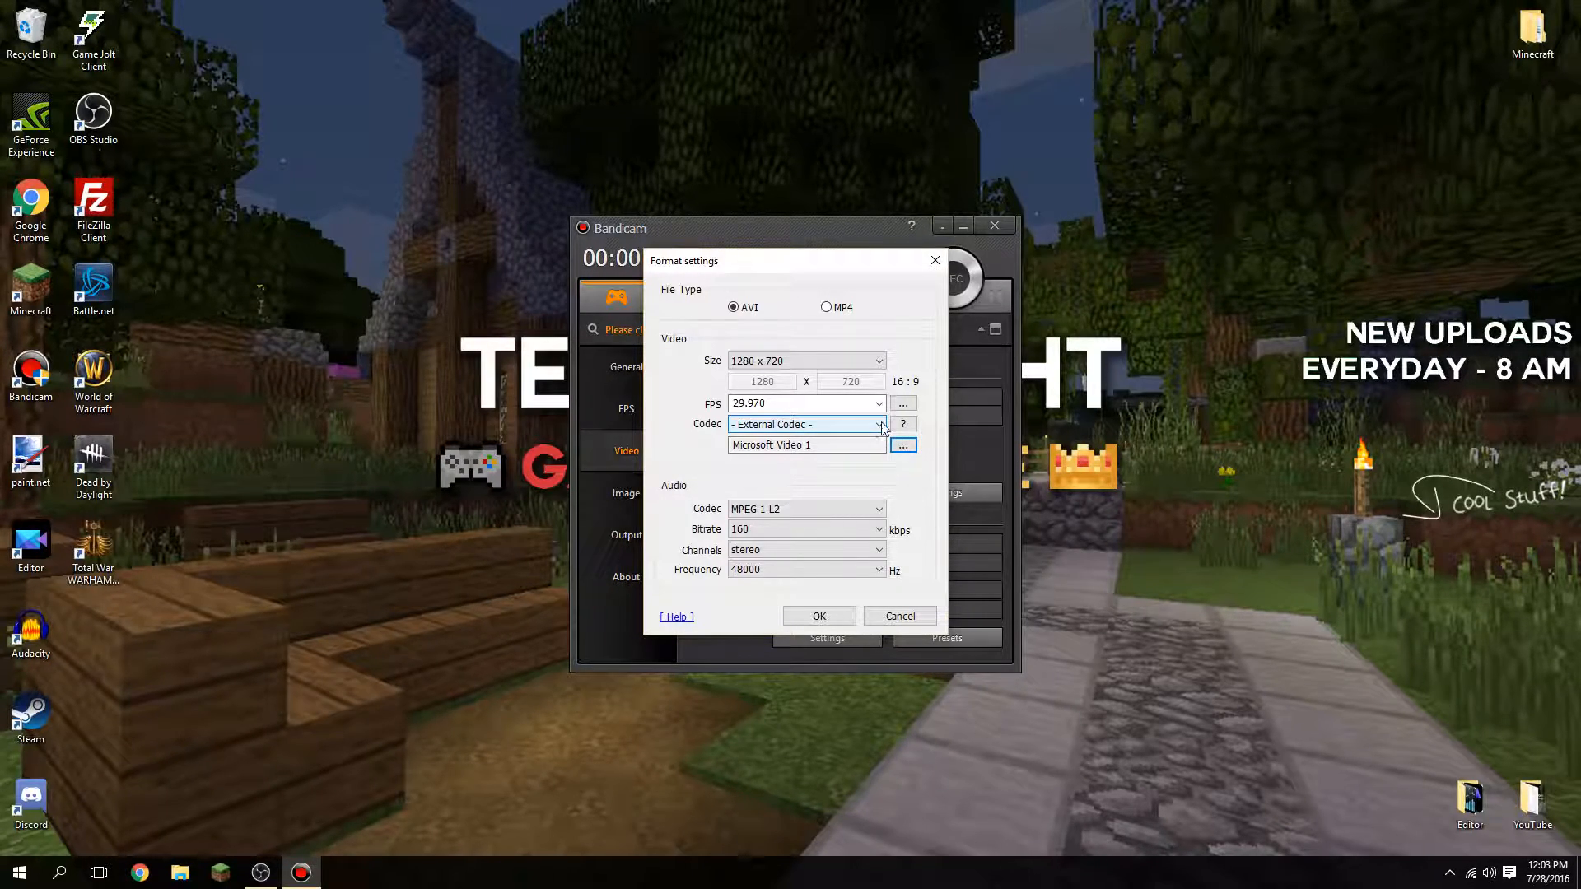
pyautogui.click(901, 422)
pyautogui.click(880, 424)
pyautogui.click(846, 583)
pyautogui.click(819, 617)
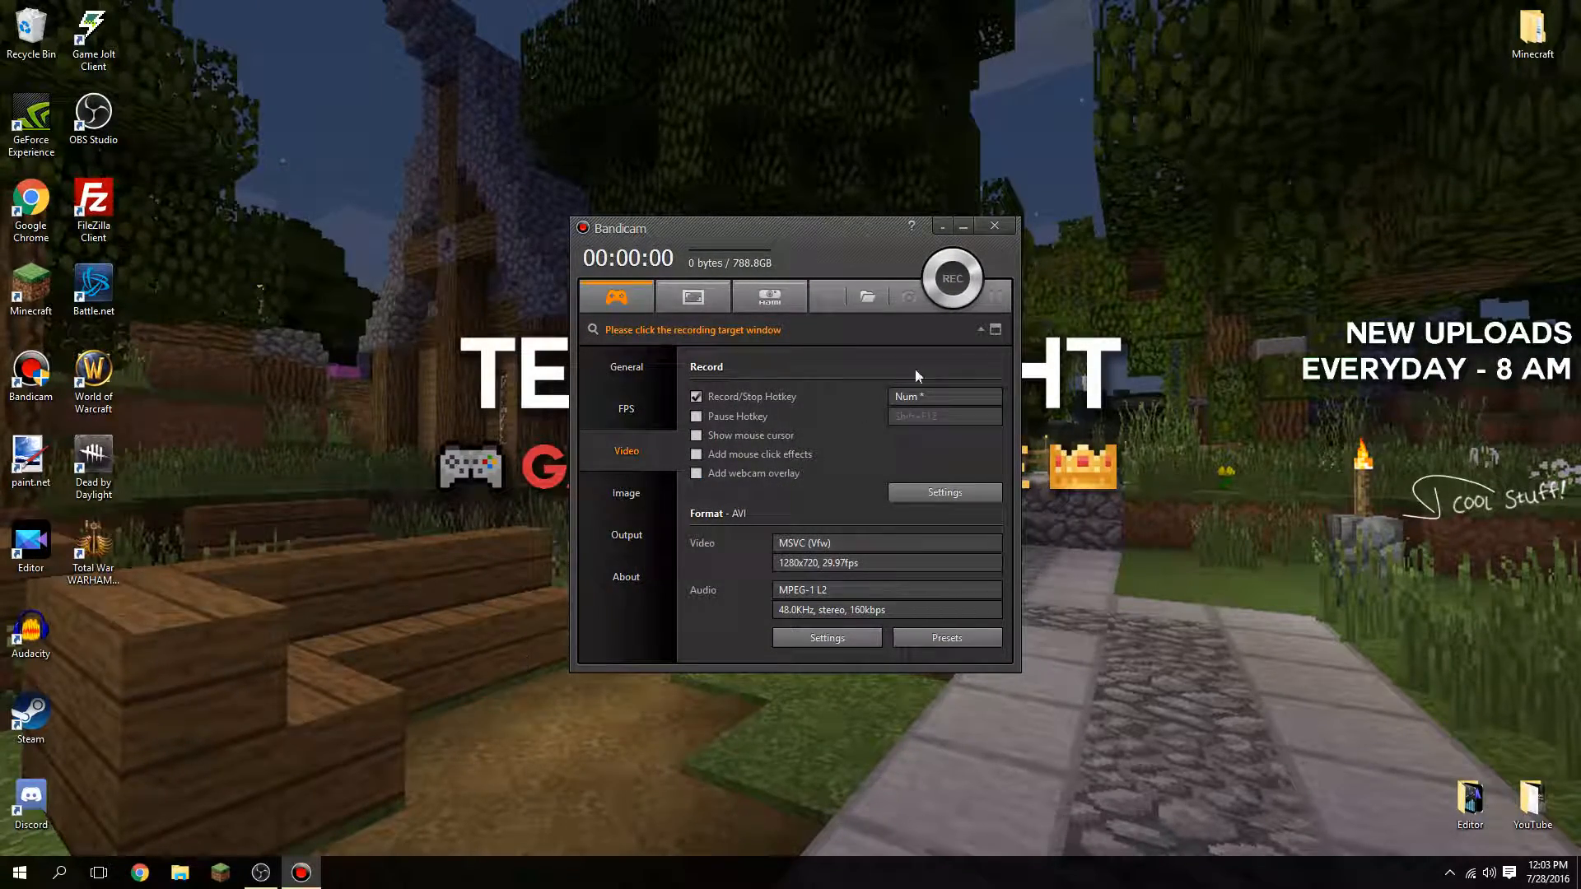
# Close Bandicam, switch to Google Chrome and search the web for "lagarith lossles codec"
pyautogui.click(992, 227)
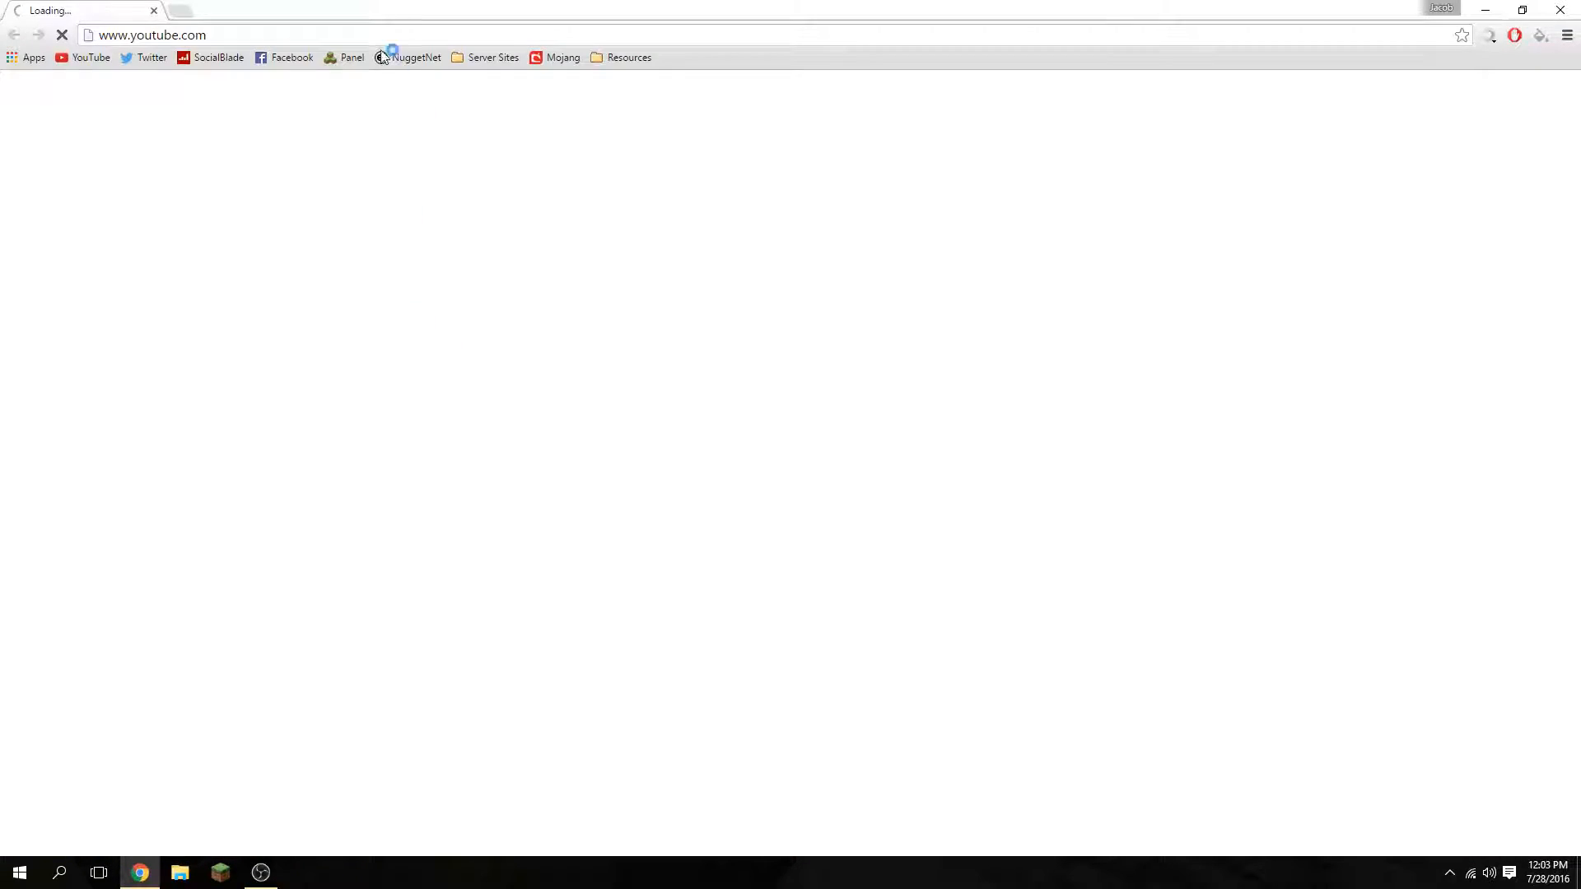
pyautogui.click(374, 38)
pyautogui.write('lag')
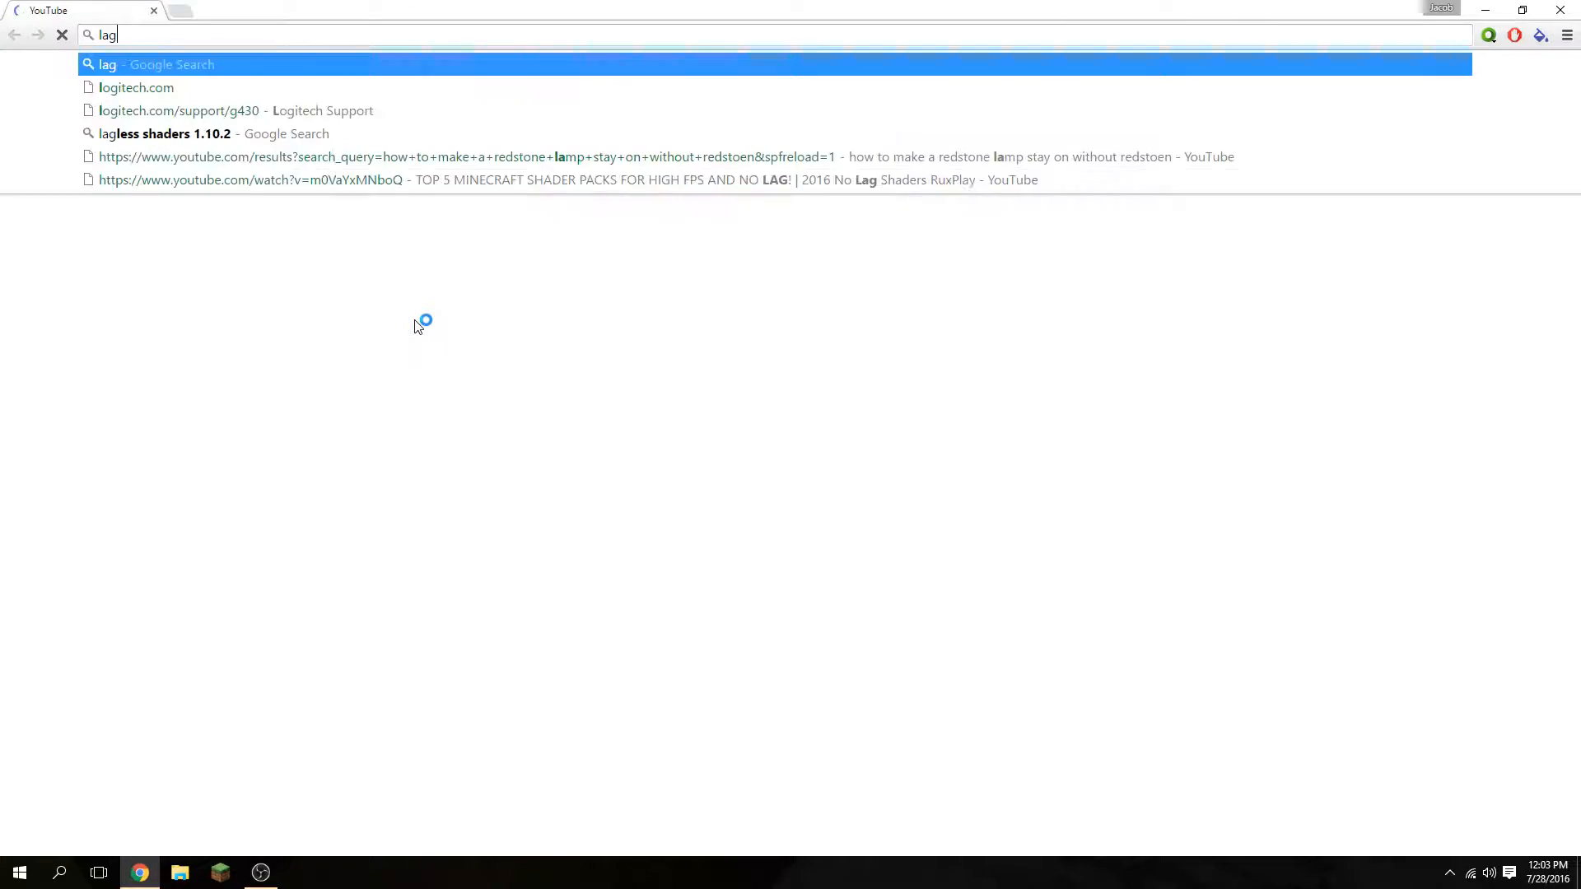
pyautogui.write('arith lossle')
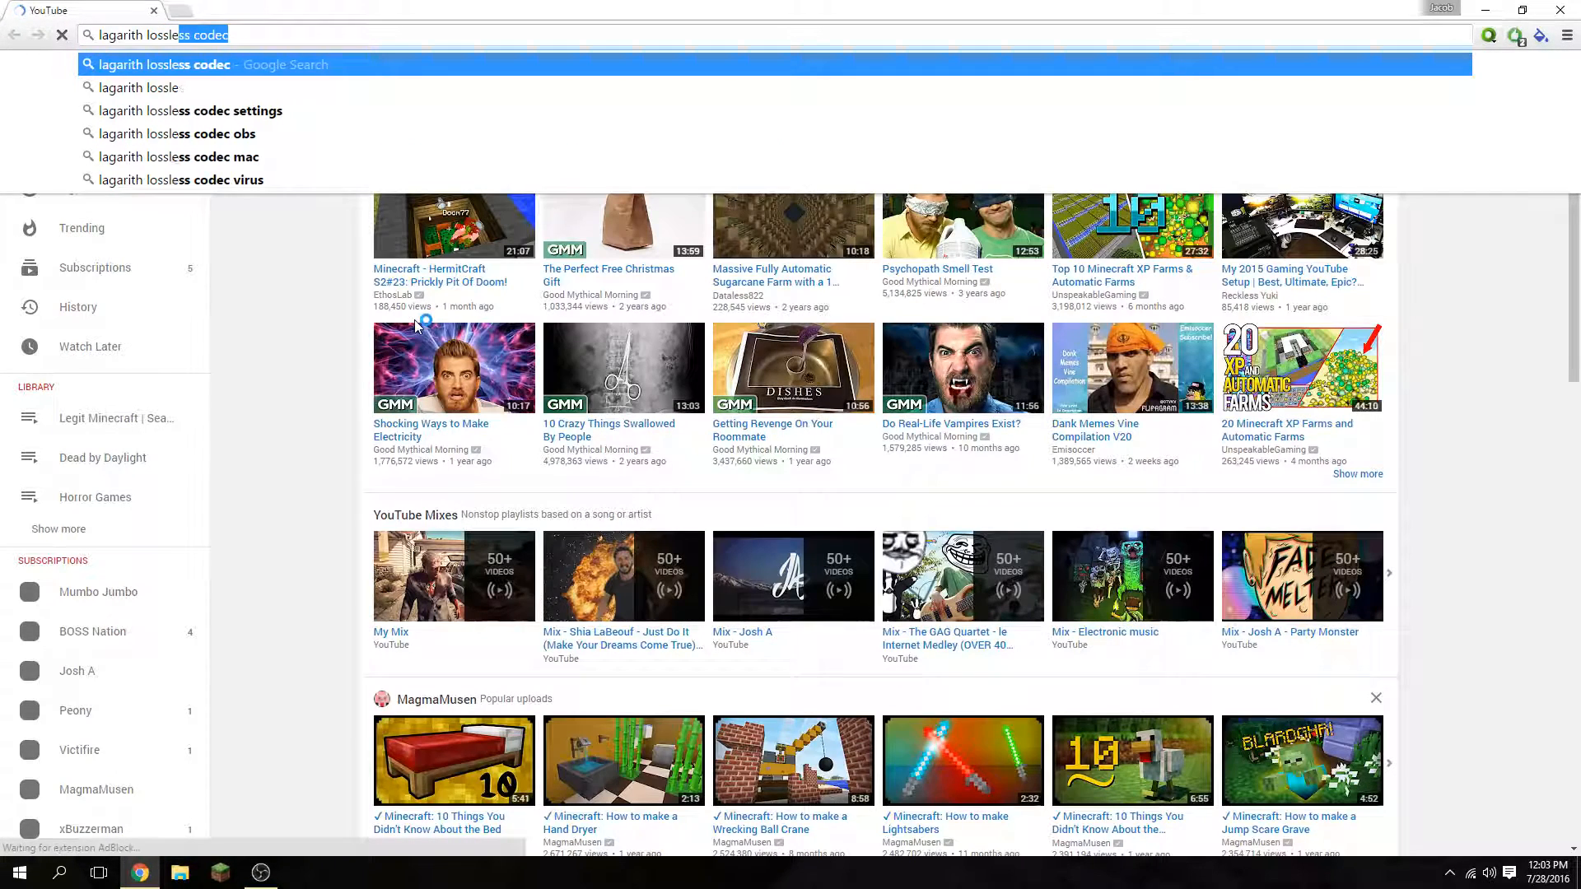
pyautogui.write('s codec')
pyautogui.press('Return')
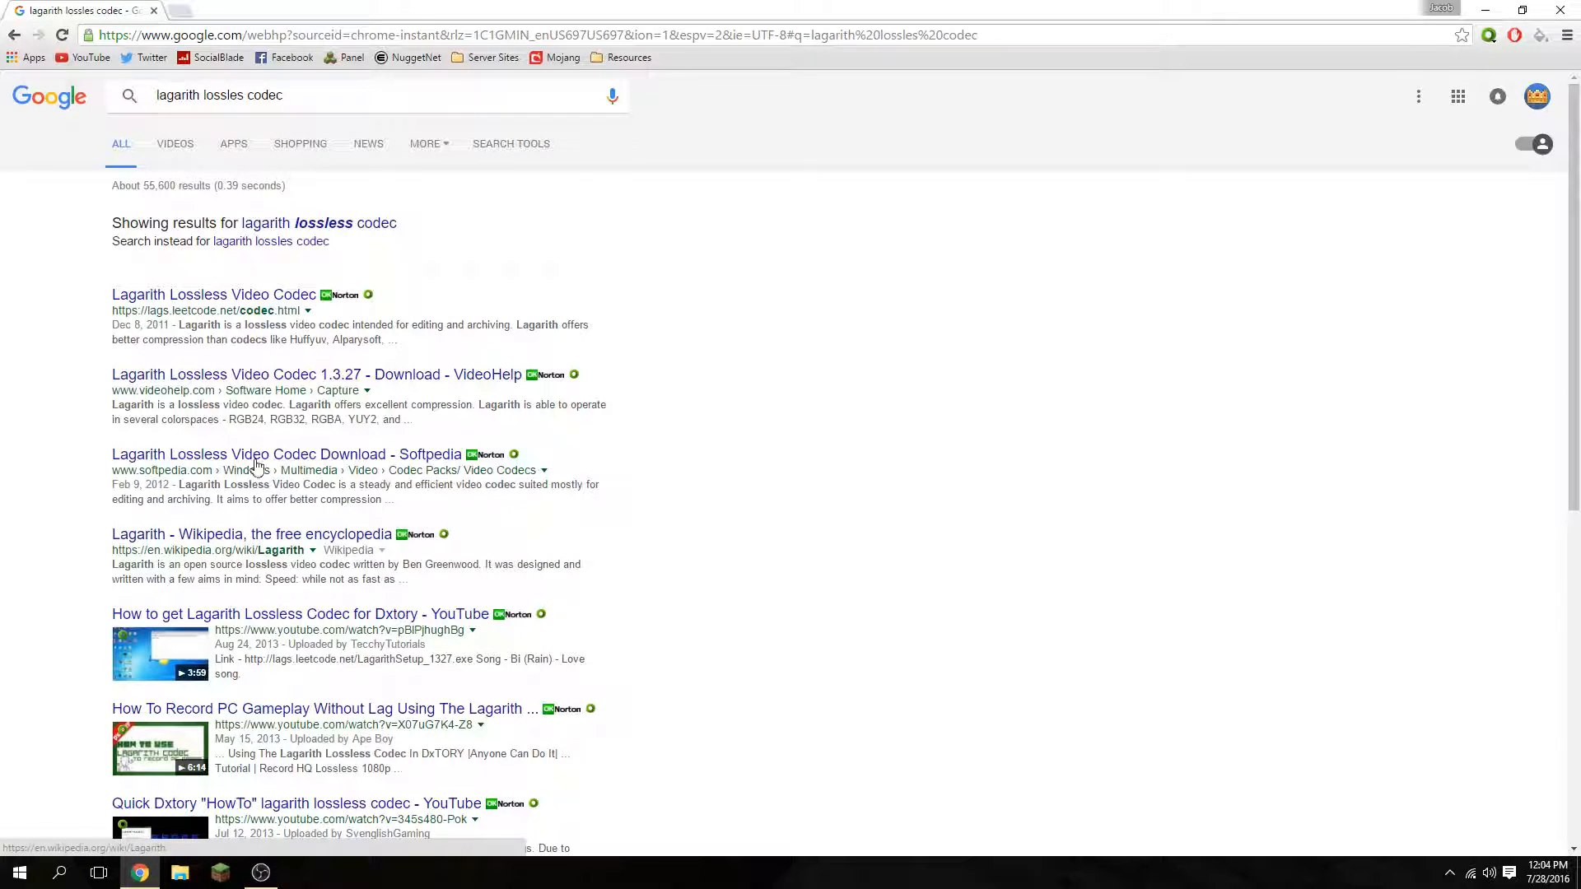
# Download Lagarith Installer (v1.3.27) from the Lagarith Lossless Video Codec page and launch the setup file
pyautogui.click(245, 294)
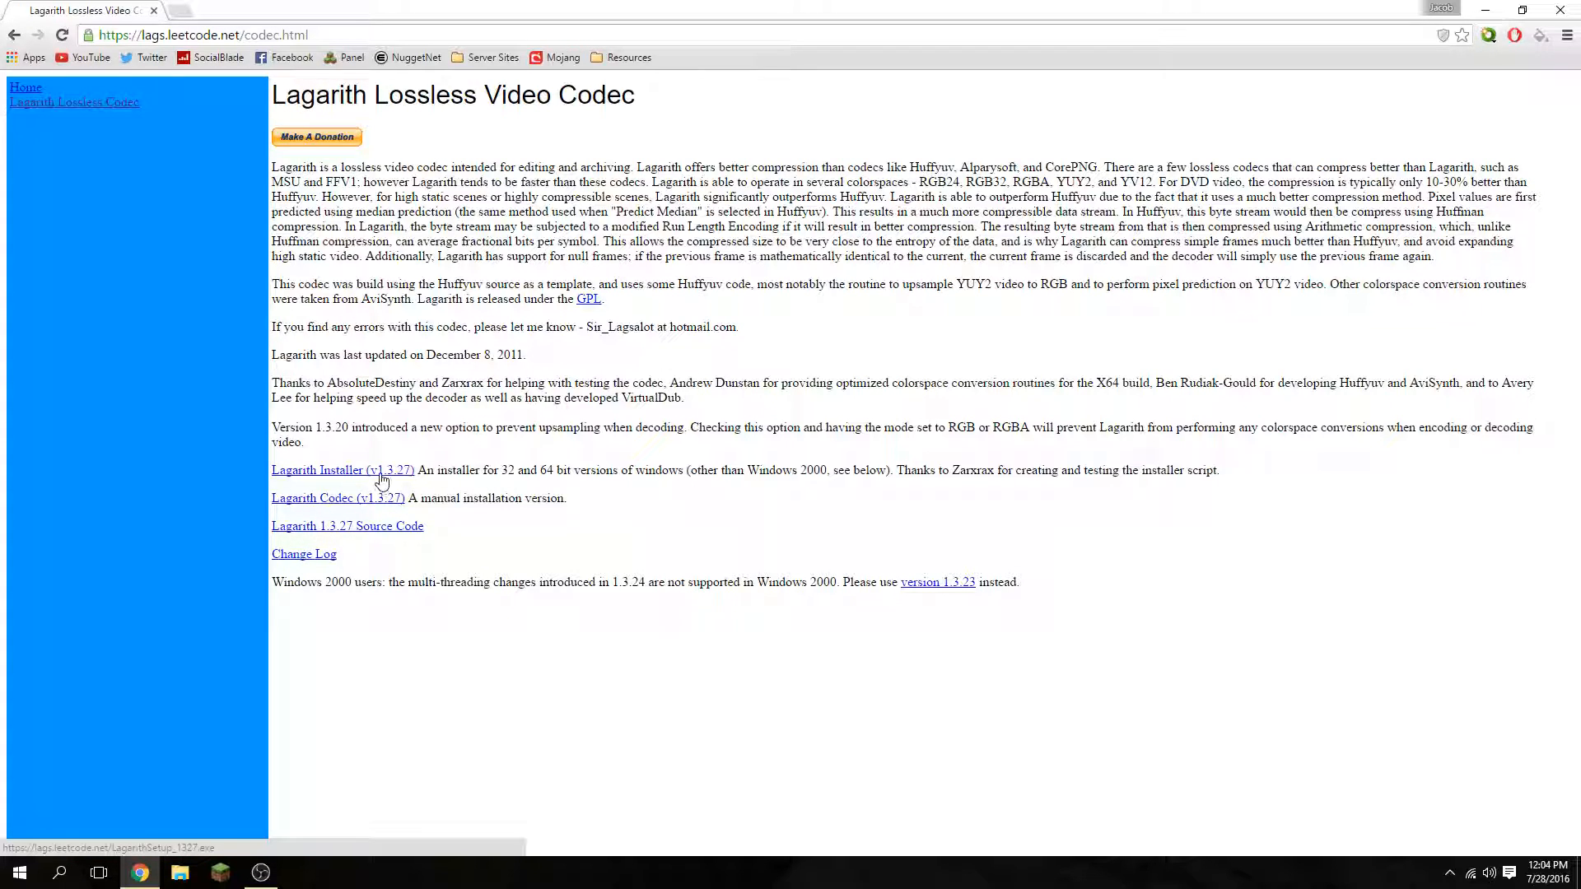
pyautogui.click(381, 471)
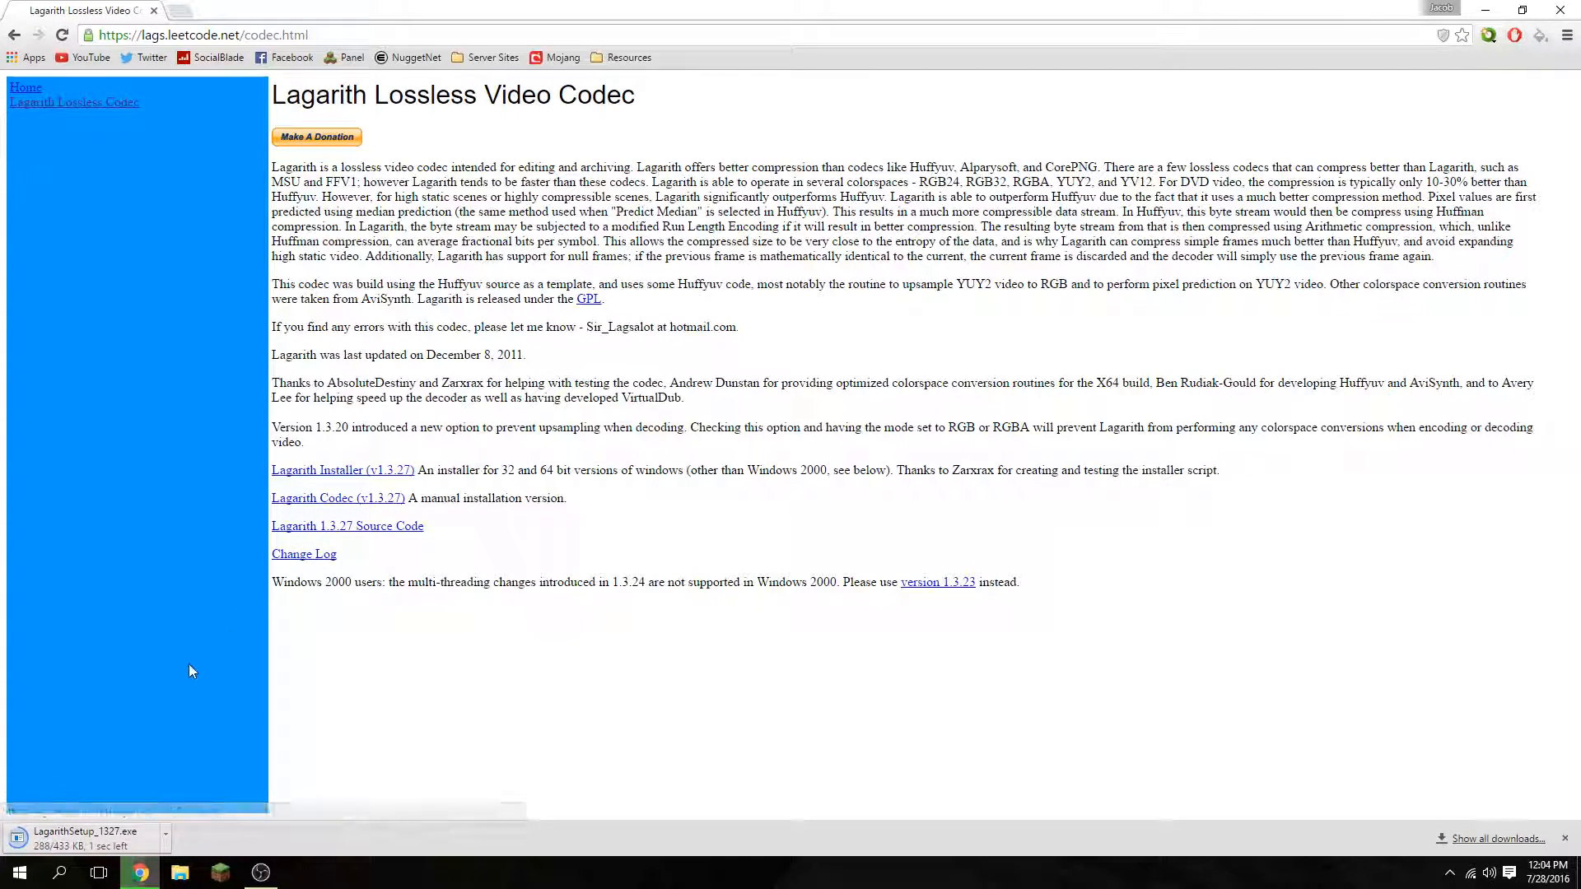
pyautogui.click(114, 834)
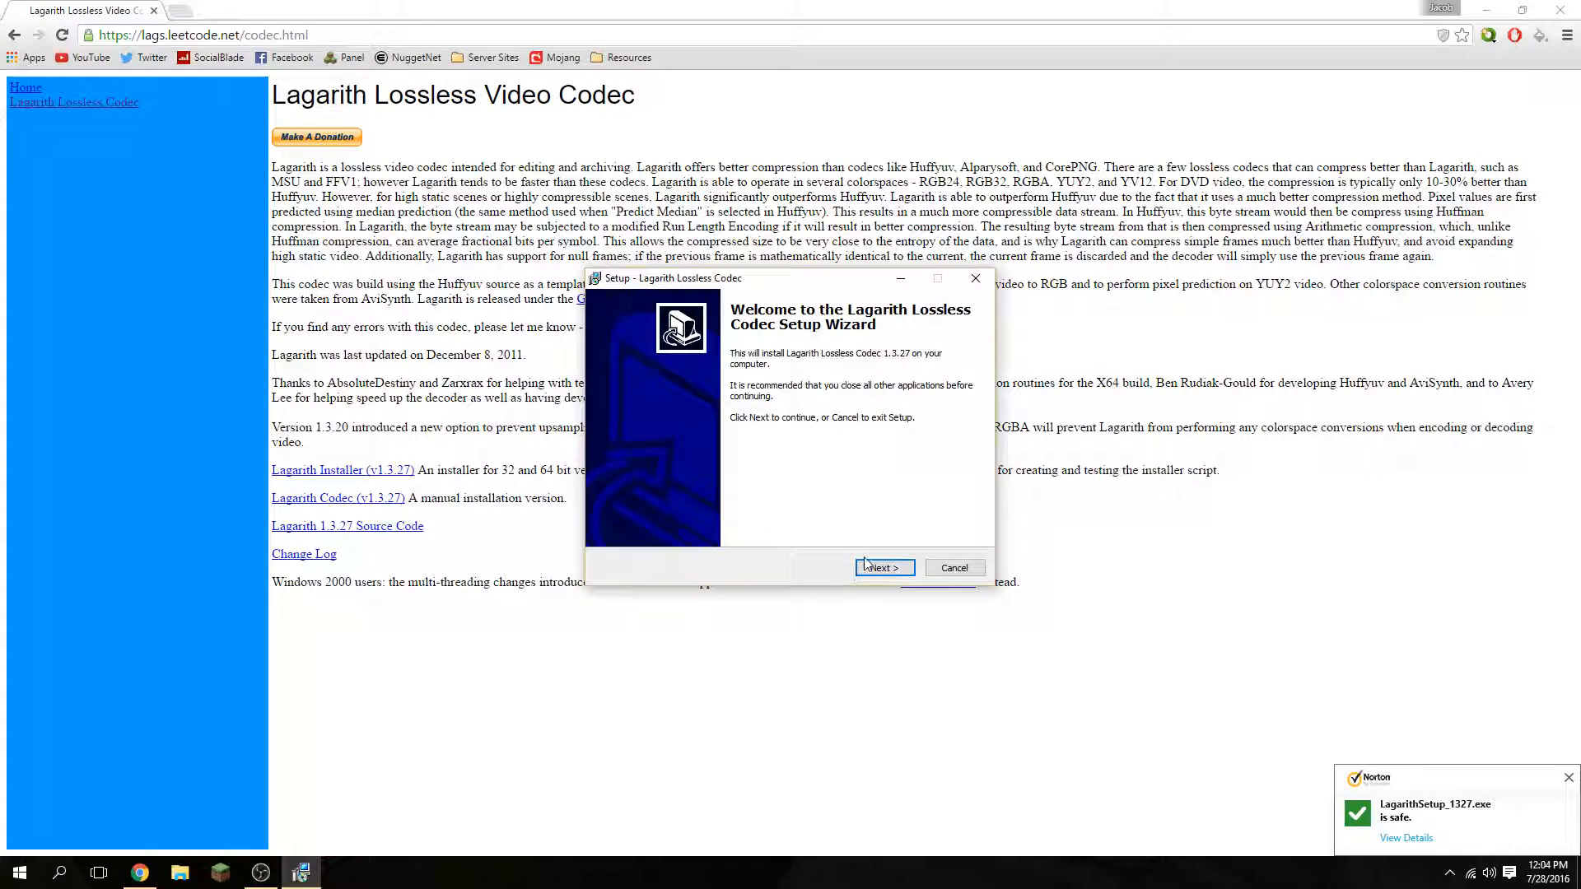
# Complete the Lagarith Lossless Codec setup, dismiss the antivirus notification and close the browser
pyautogui.click(879, 568)
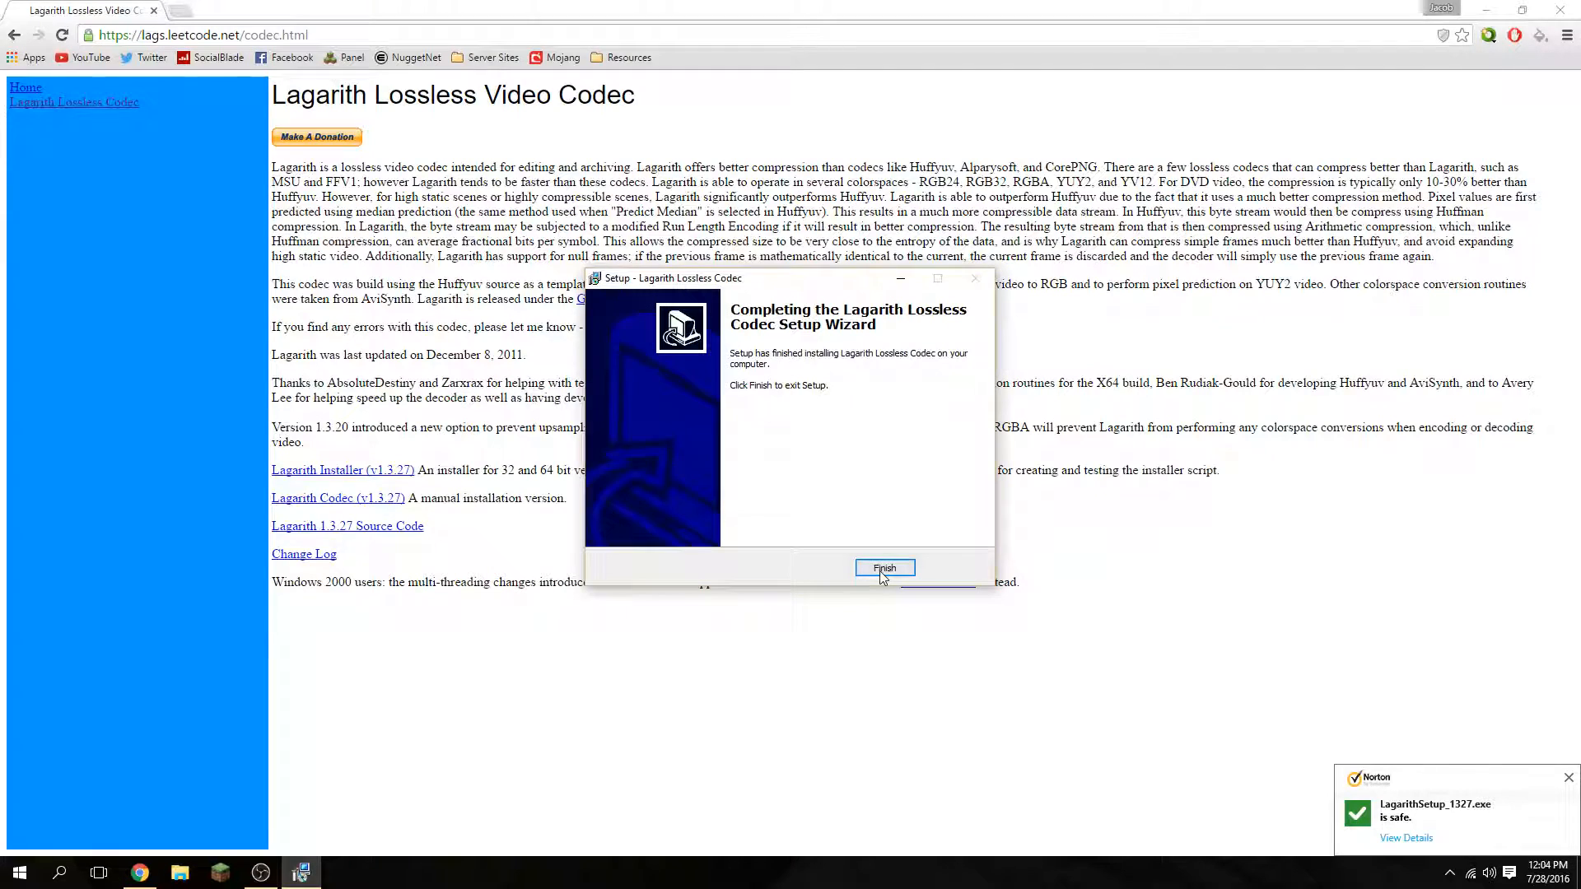
pyautogui.click(881, 570)
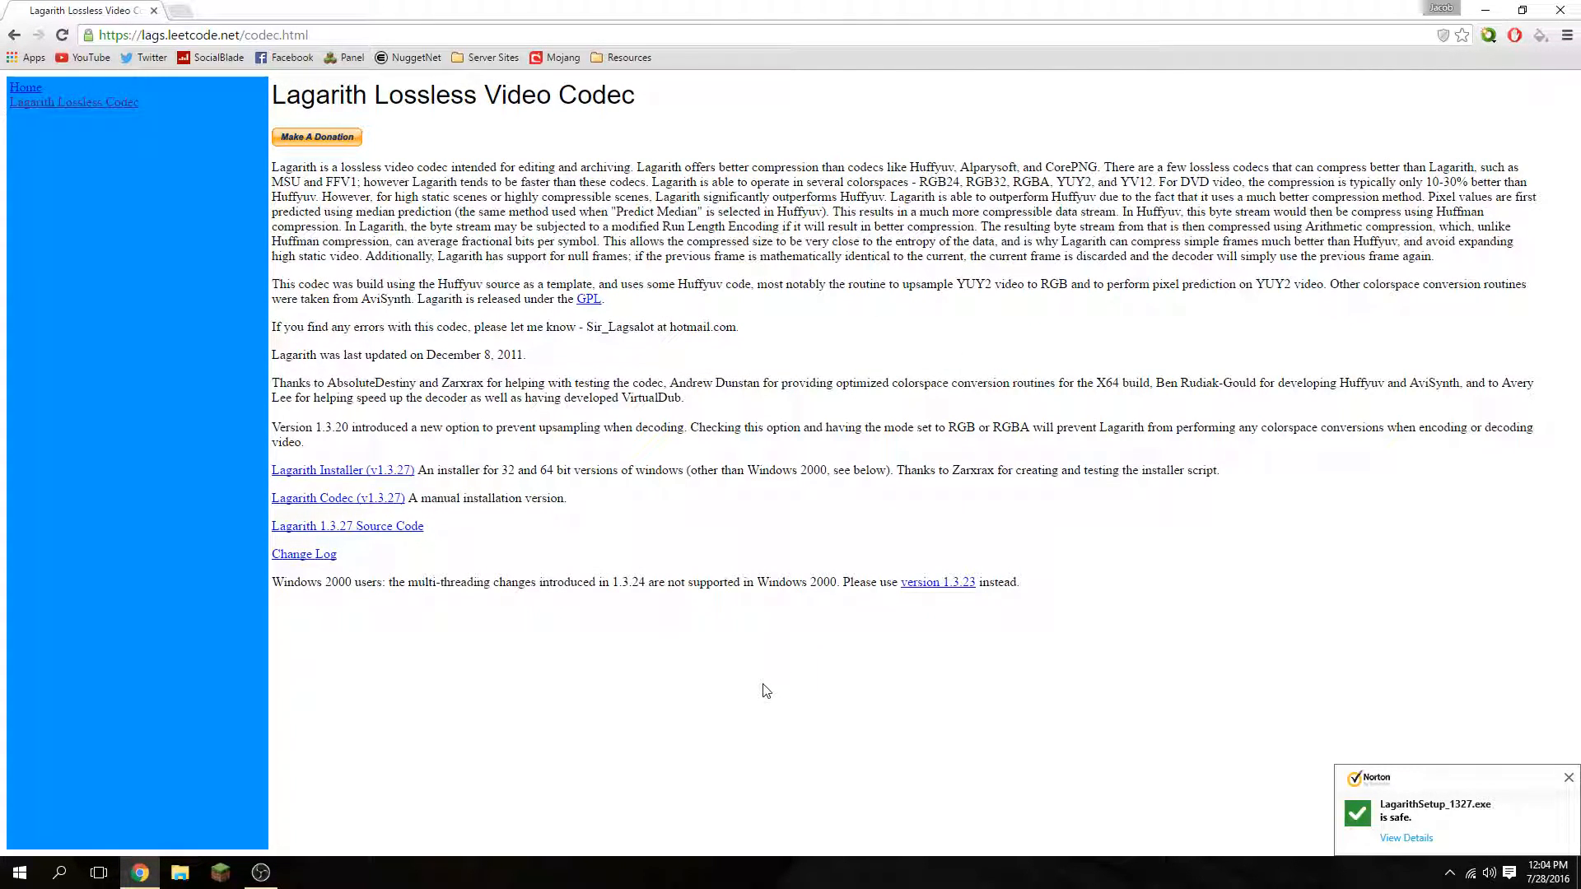
pyautogui.click(1569, 778)
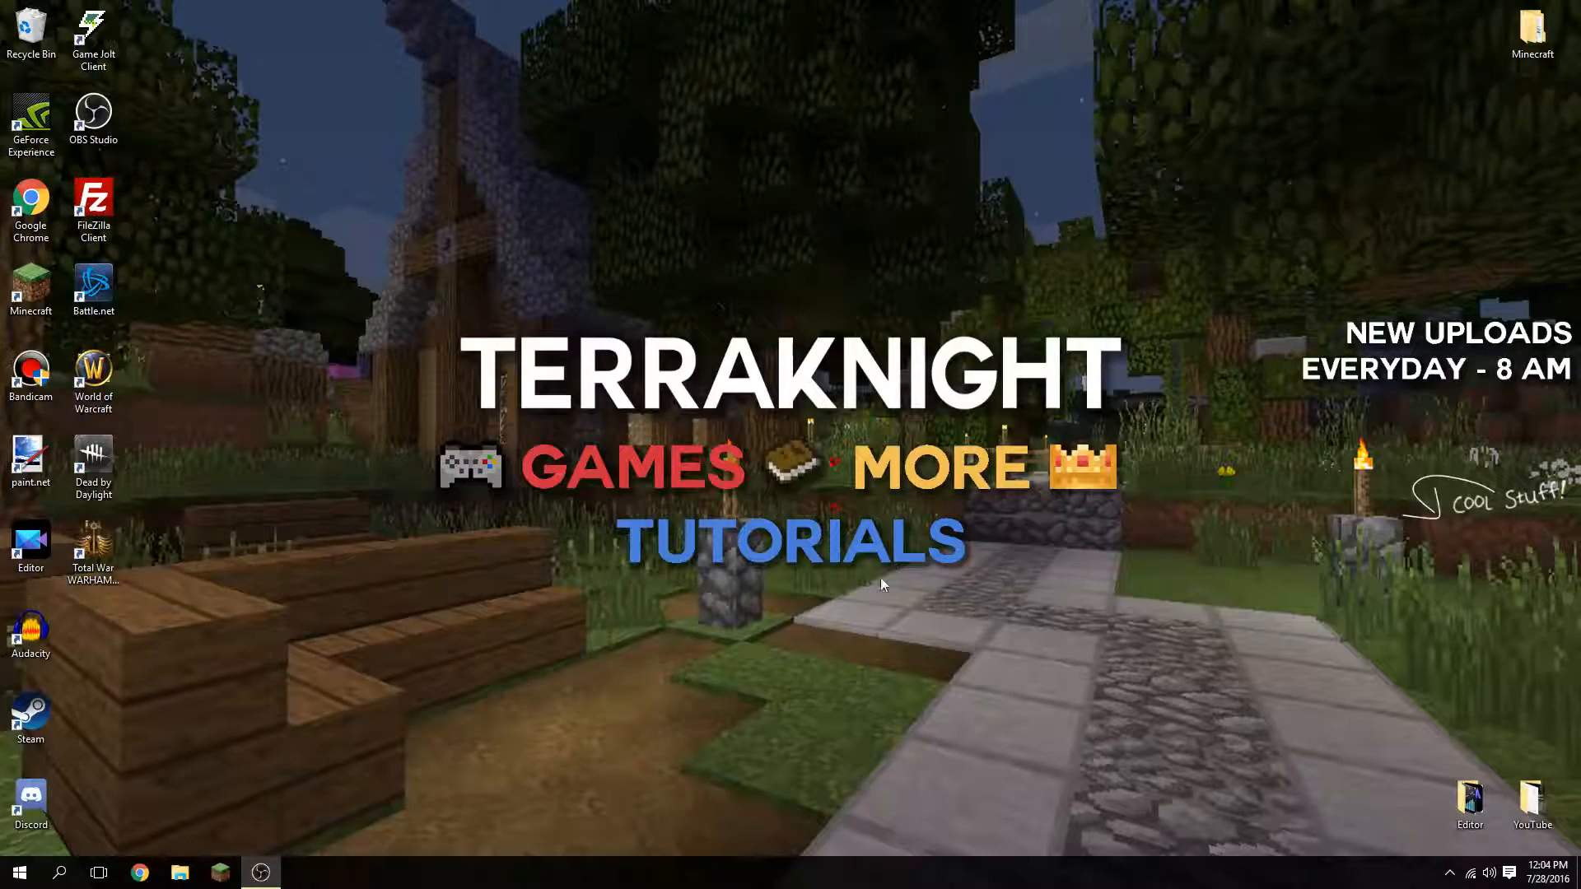
pyautogui.click(261, 872)
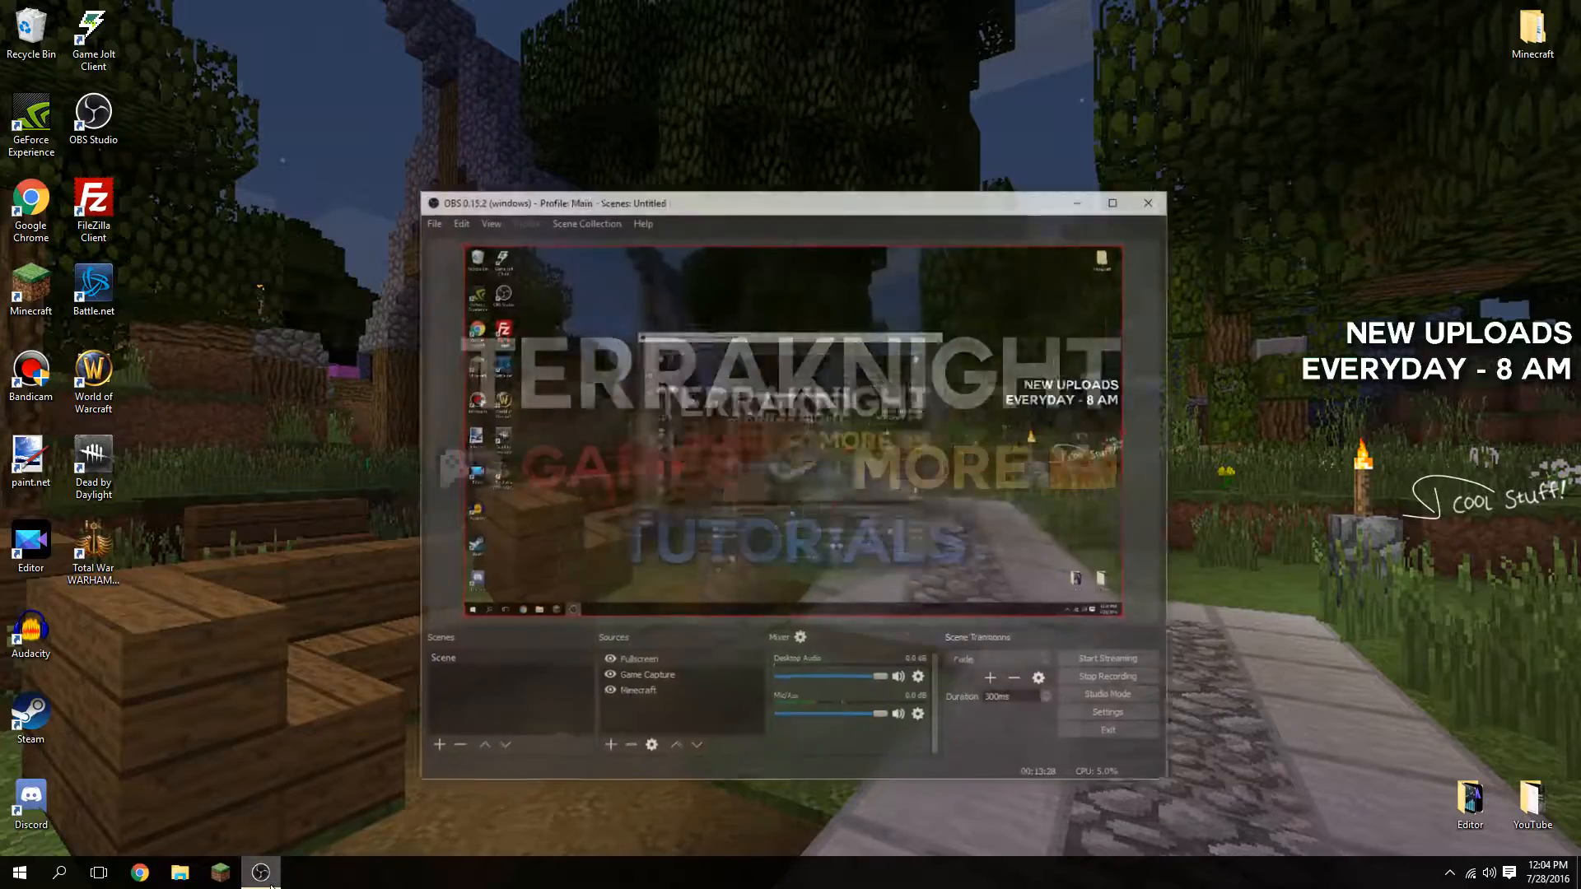
pyautogui.click(1143, 157)
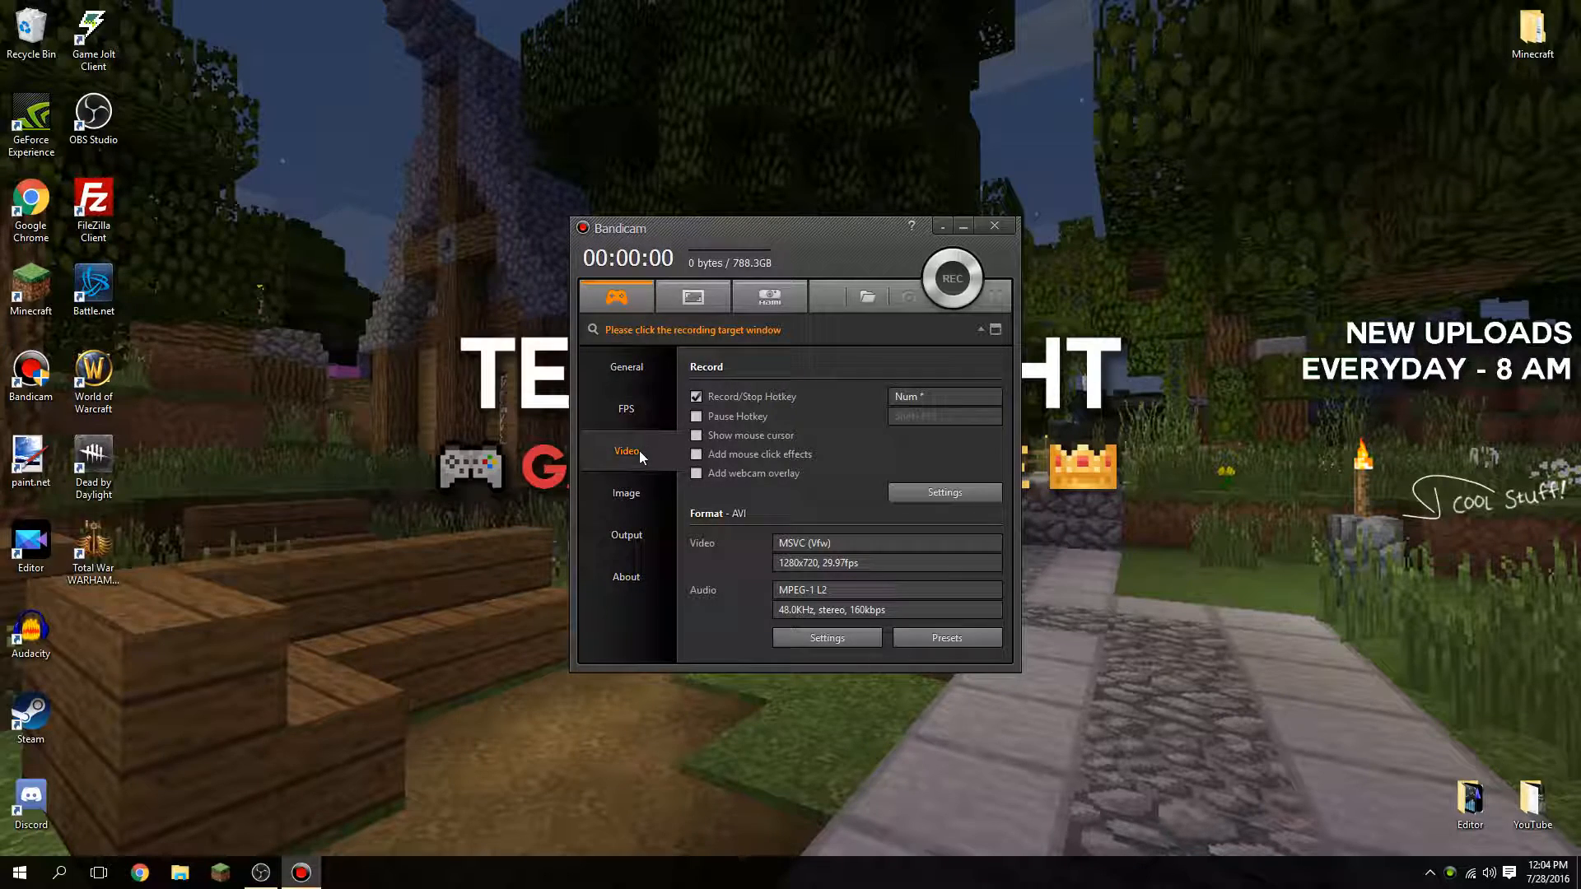
# In Bandicam's video format settings, select Lagarith Lossless Codec as the external video codec
pyautogui.click(829, 639)
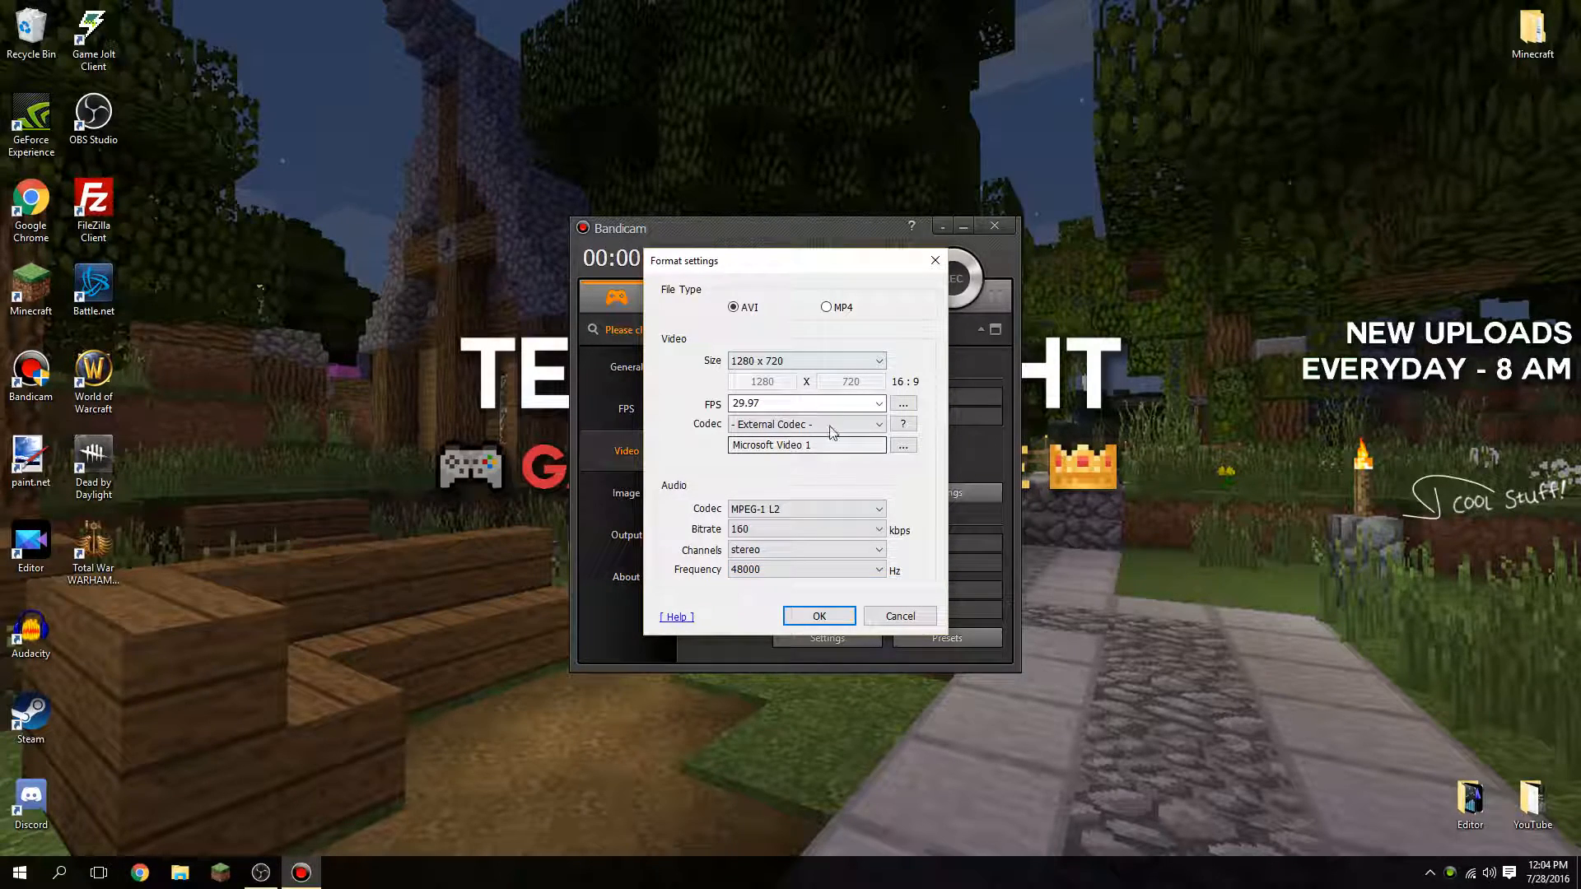
pyautogui.click(903, 446)
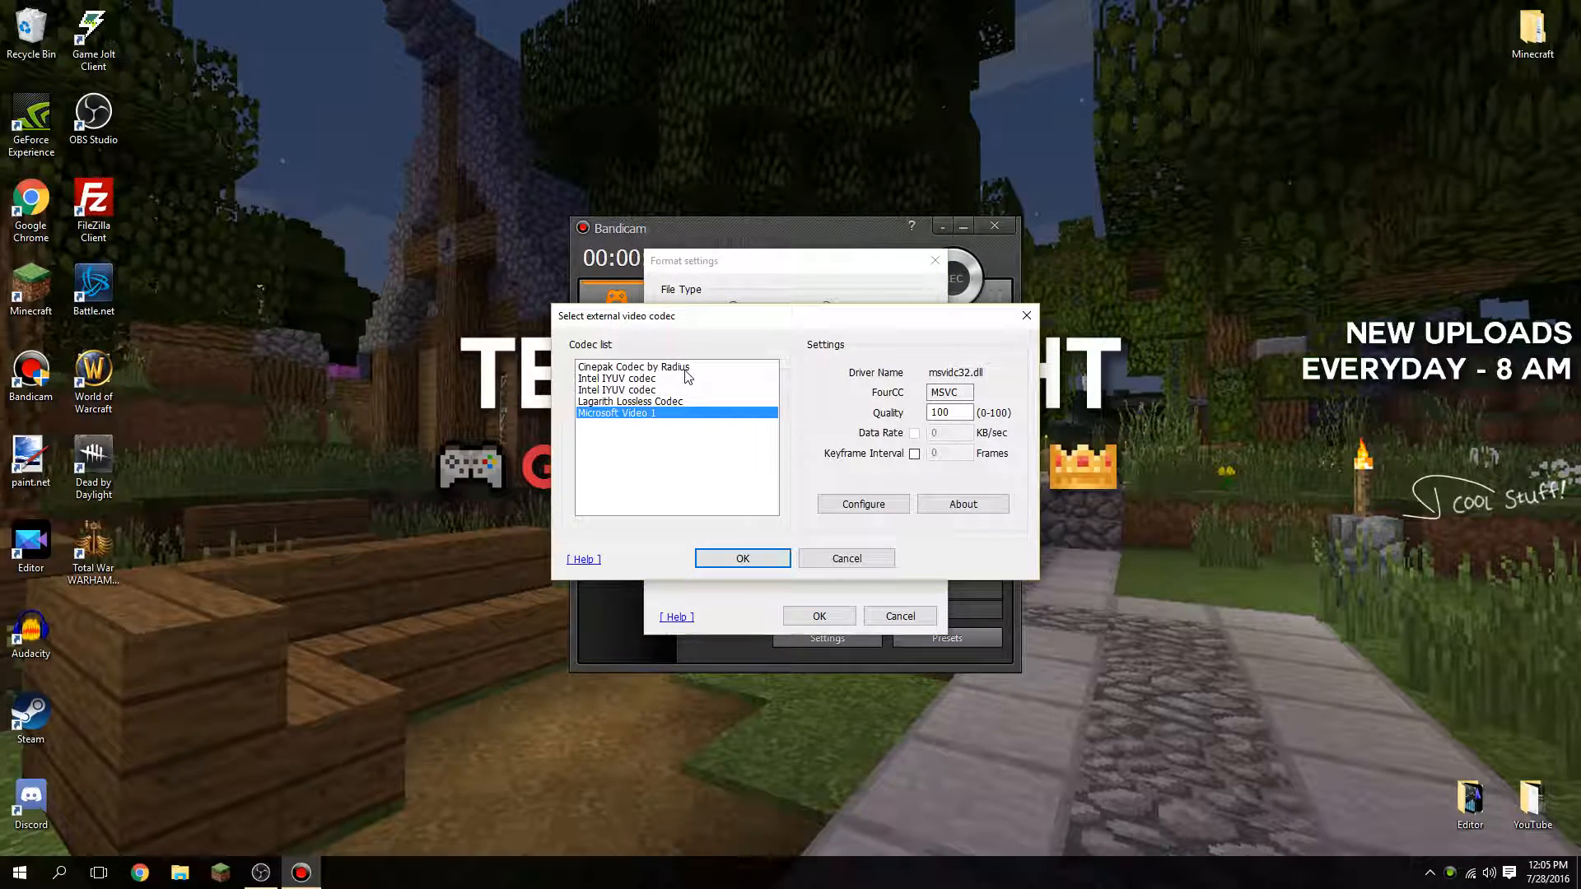
pyautogui.click(679, 402)
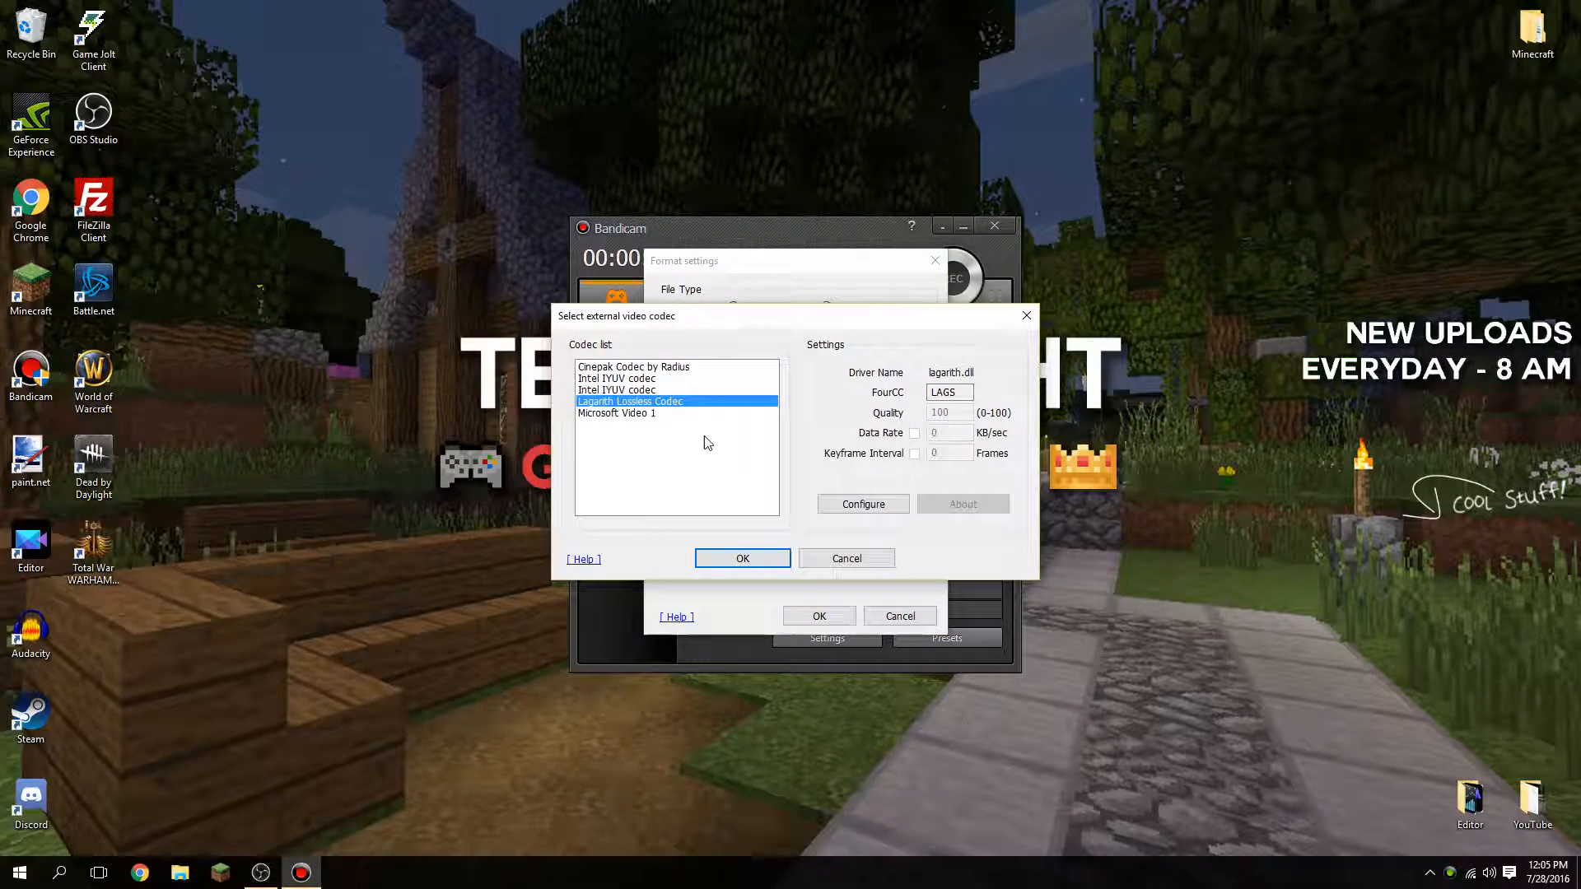
# Configure the Lagarith codec to use multithreading in RGB (Default) mode, and confirm the external codec selection
pyautogui.click(856, 506)
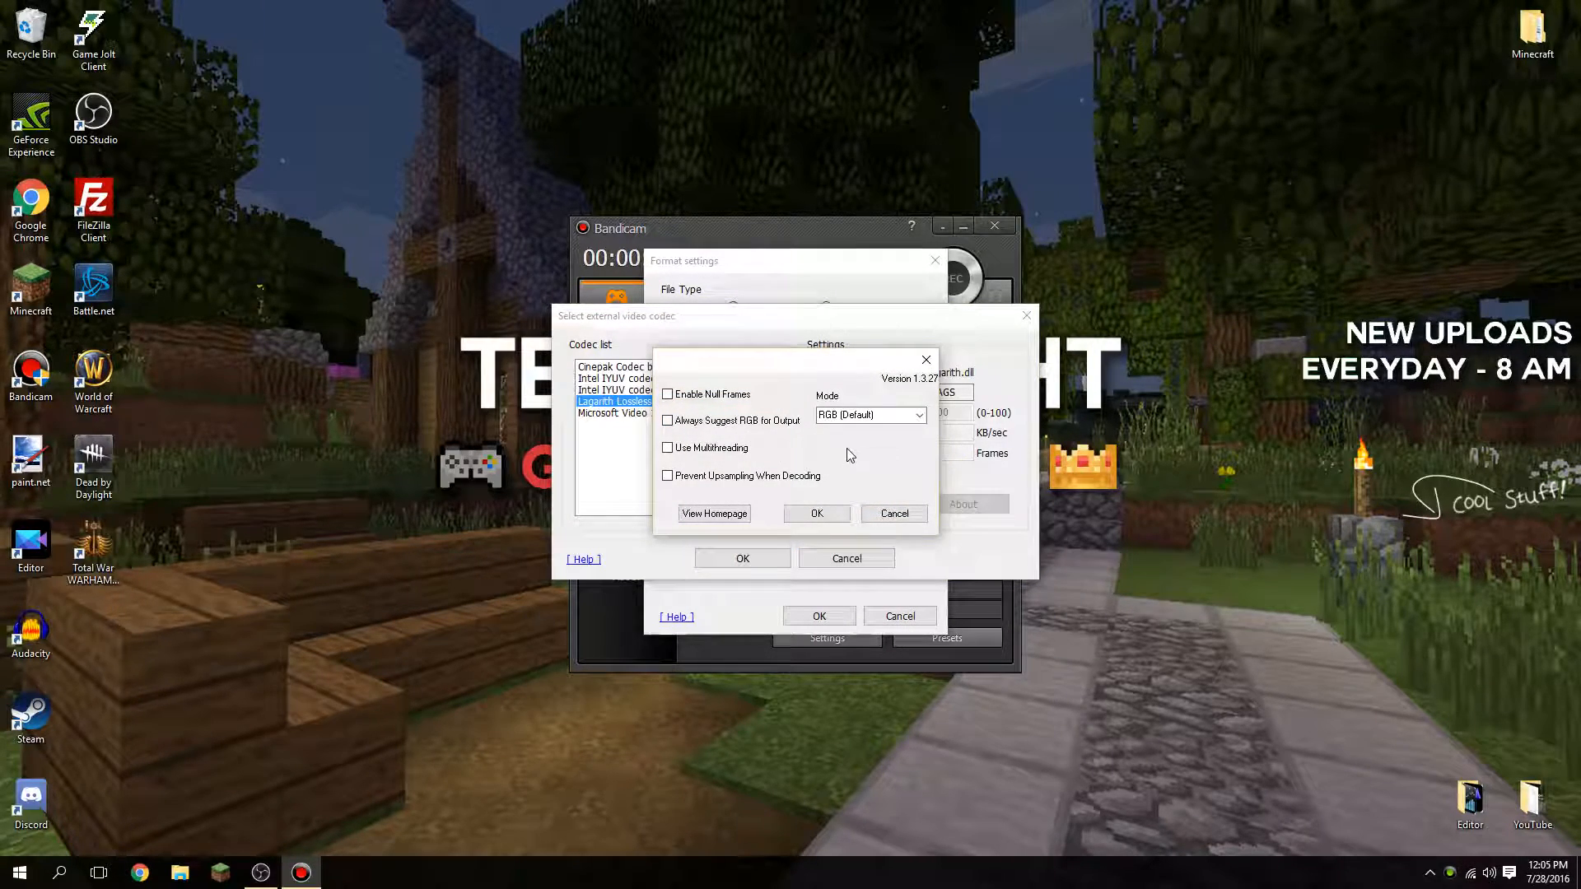
pyautogui.click(920, 419)
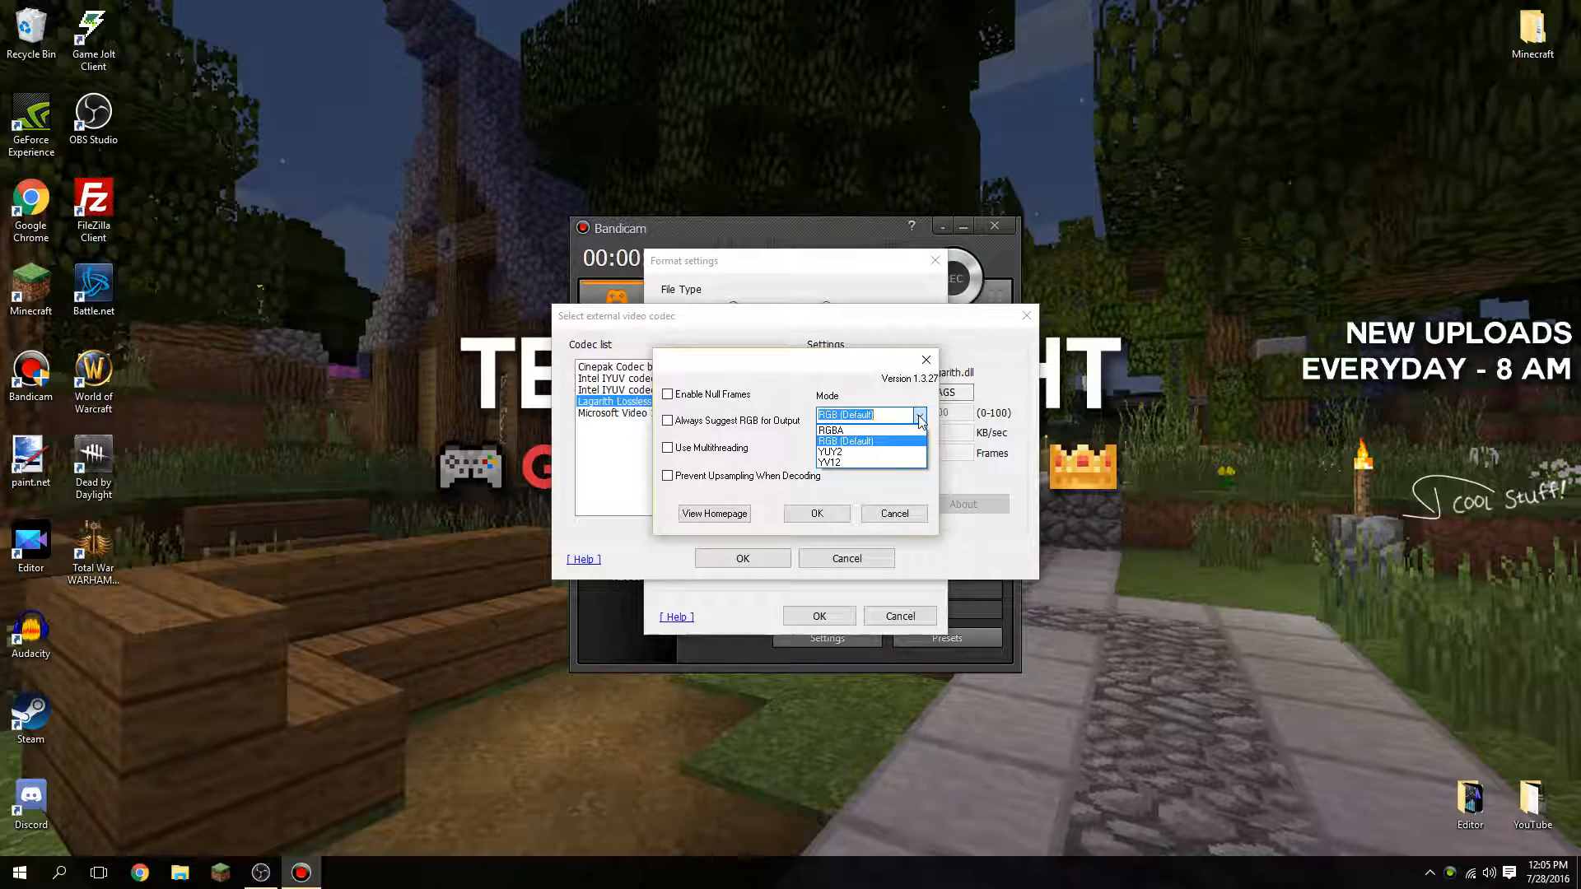
pyautogui.click(919, 414)
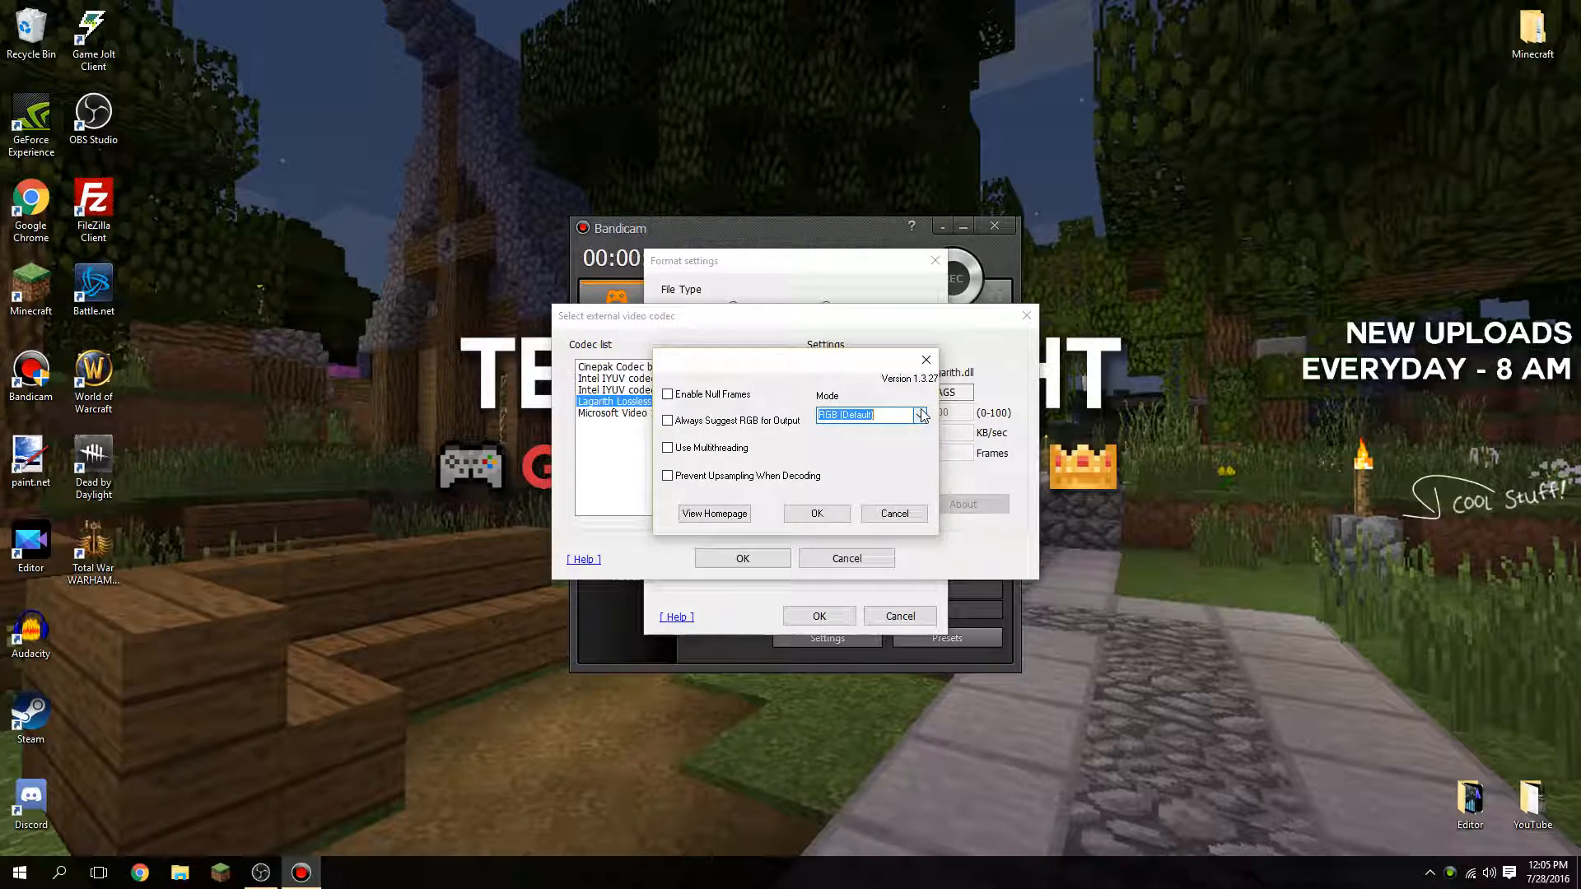
pyautogui.click(667, 449)
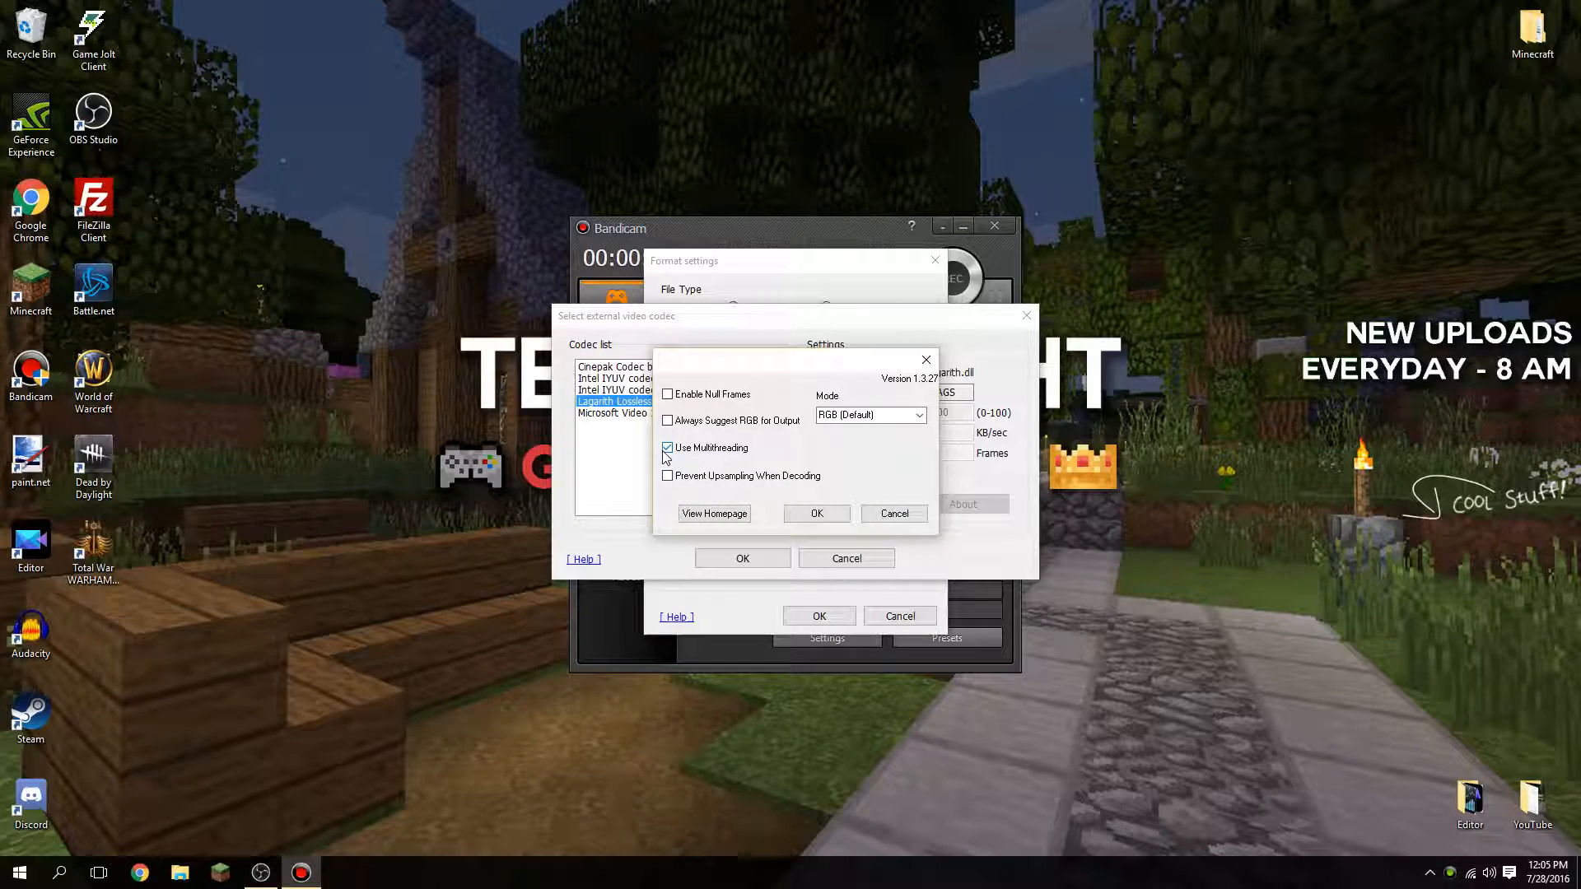
pyautogui.click(817, 513)
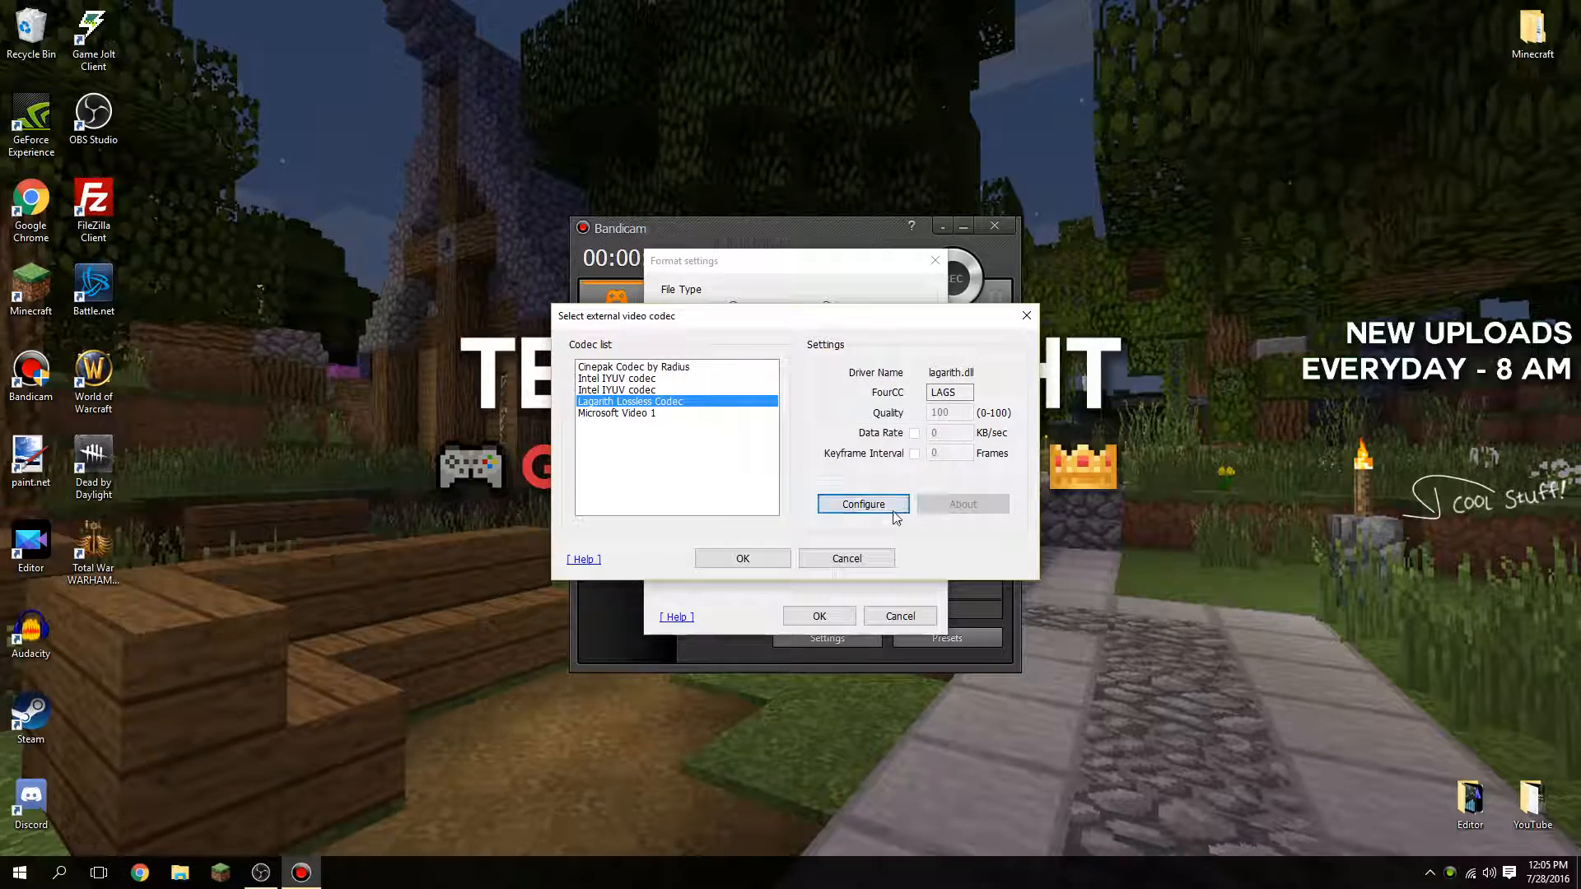
pyautogui.click(745, 560)
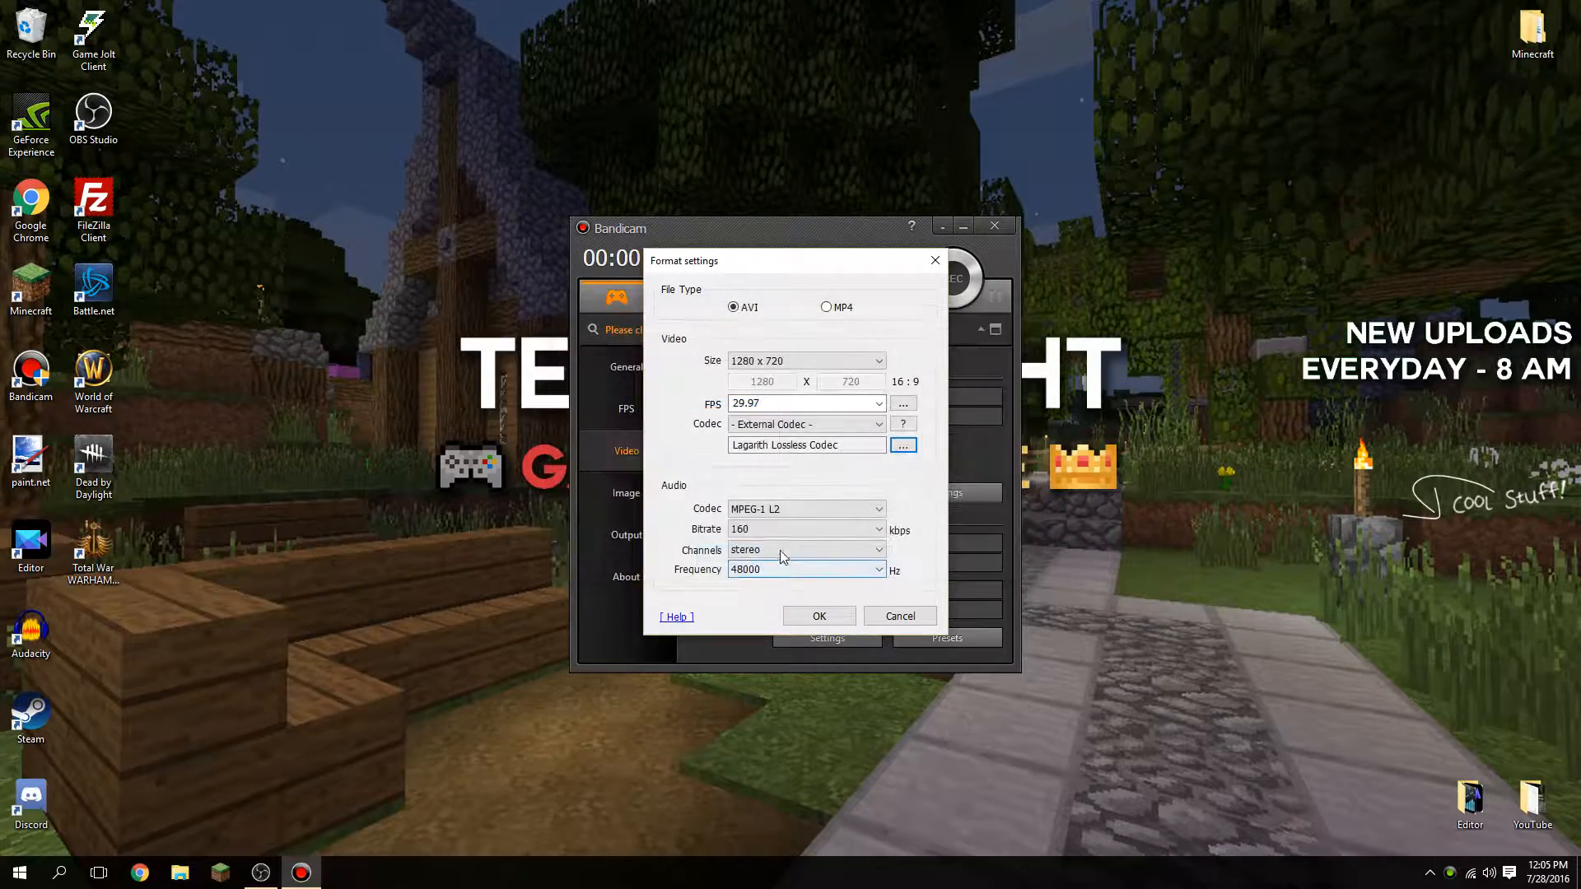
# Set the audio codec to PCM with stereo channels and a 48000 Hz frequency, and confirm the format settings
pyautogui.click(848, 510)
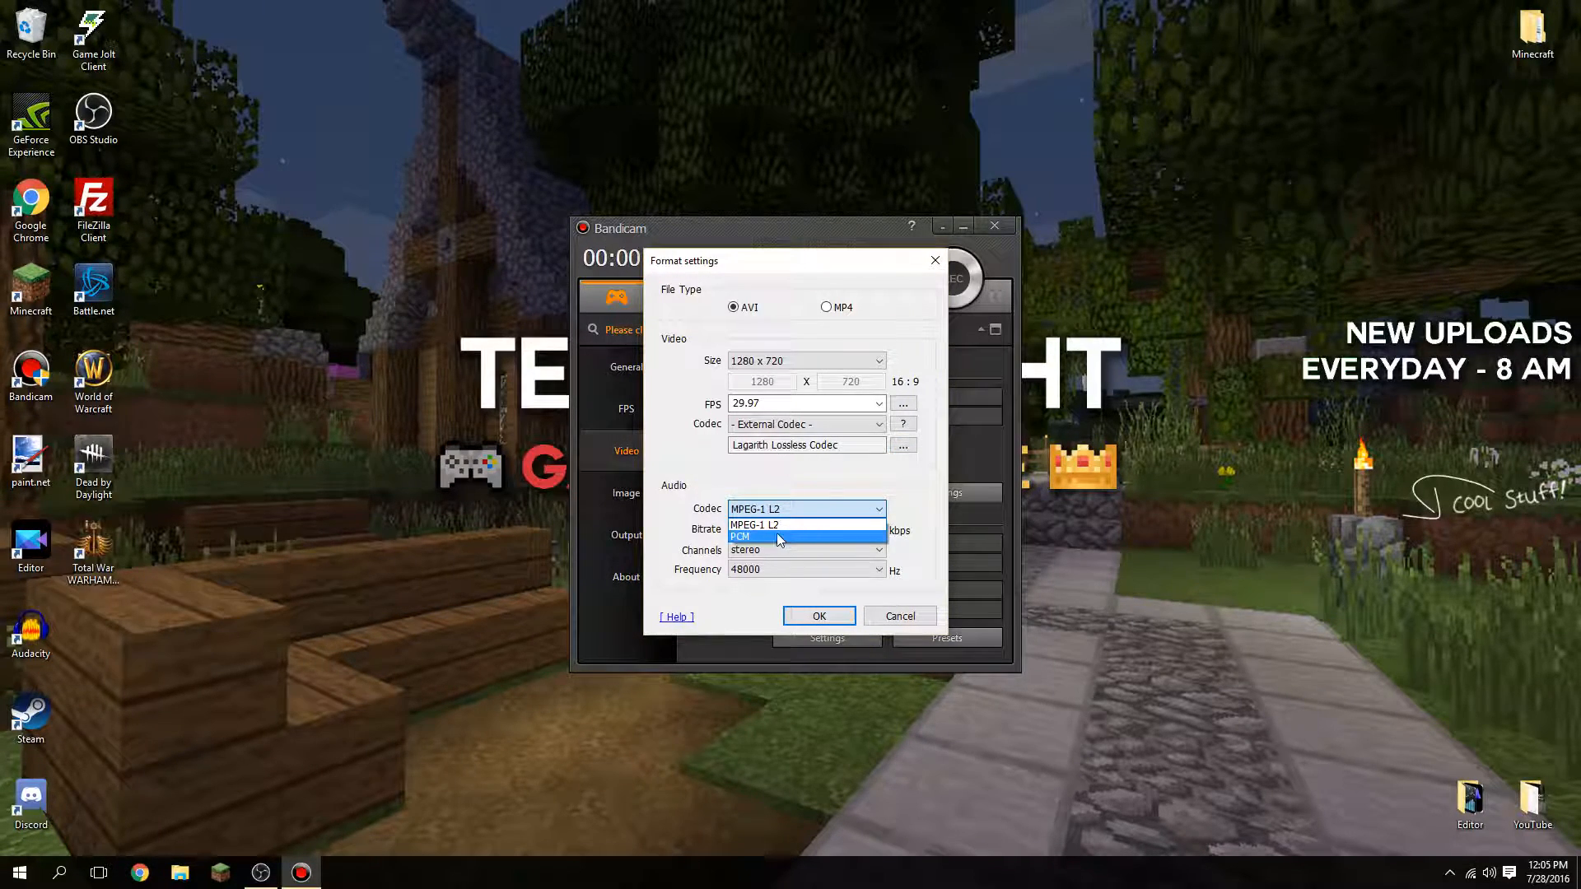
pyautogui.click(774, 533)
pyautogui.click(837, 552)
pyautogui.click(841, 577)
pyautogui.click(842, 572)
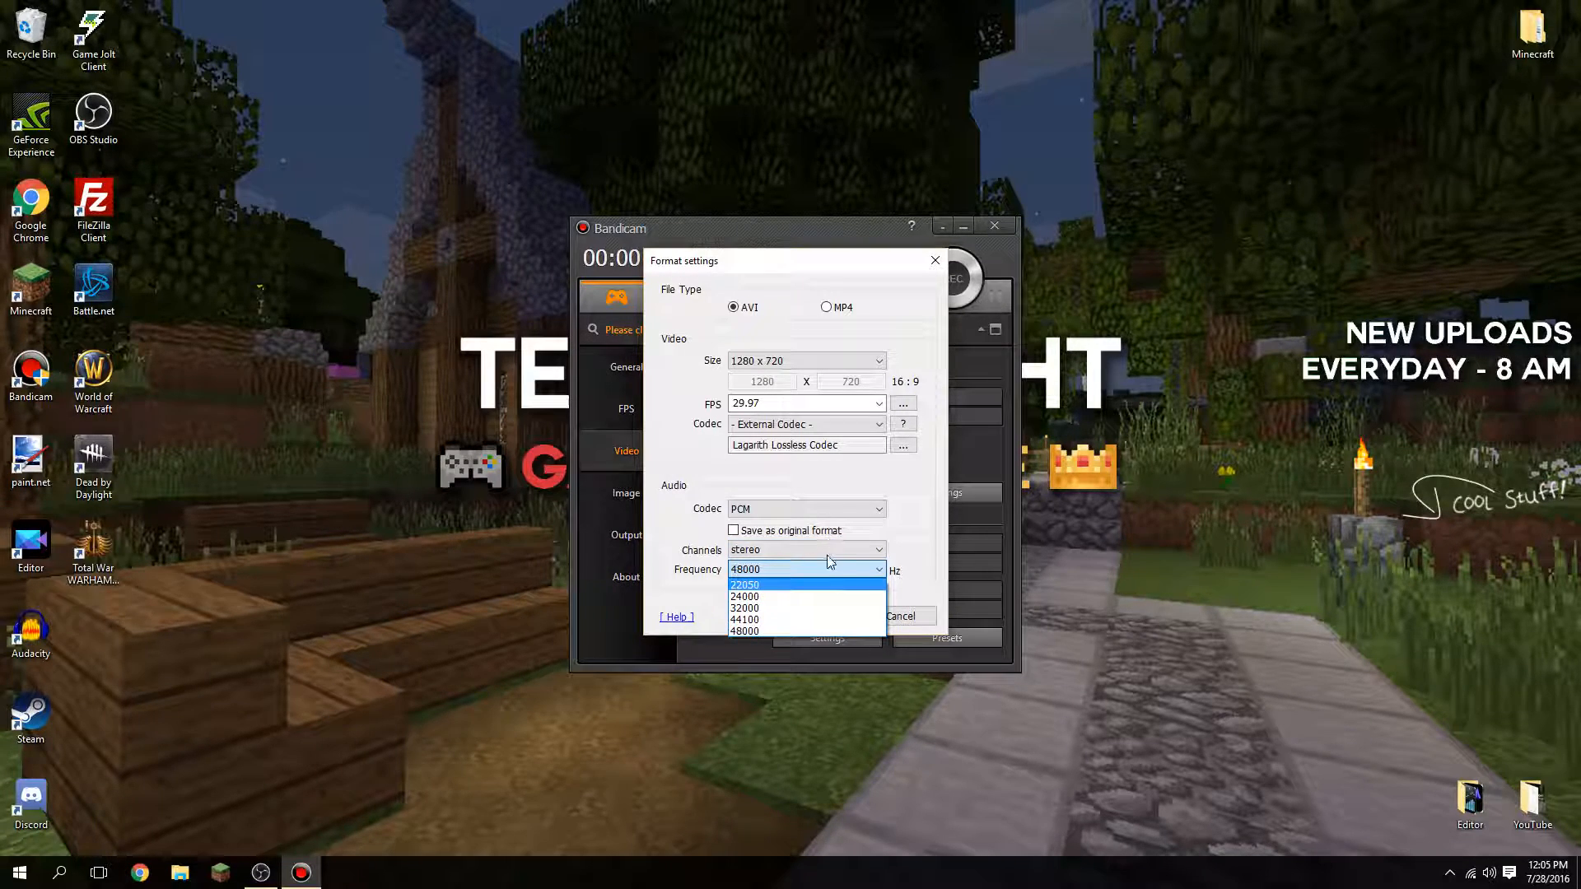
pyautogui.click(832, 570)
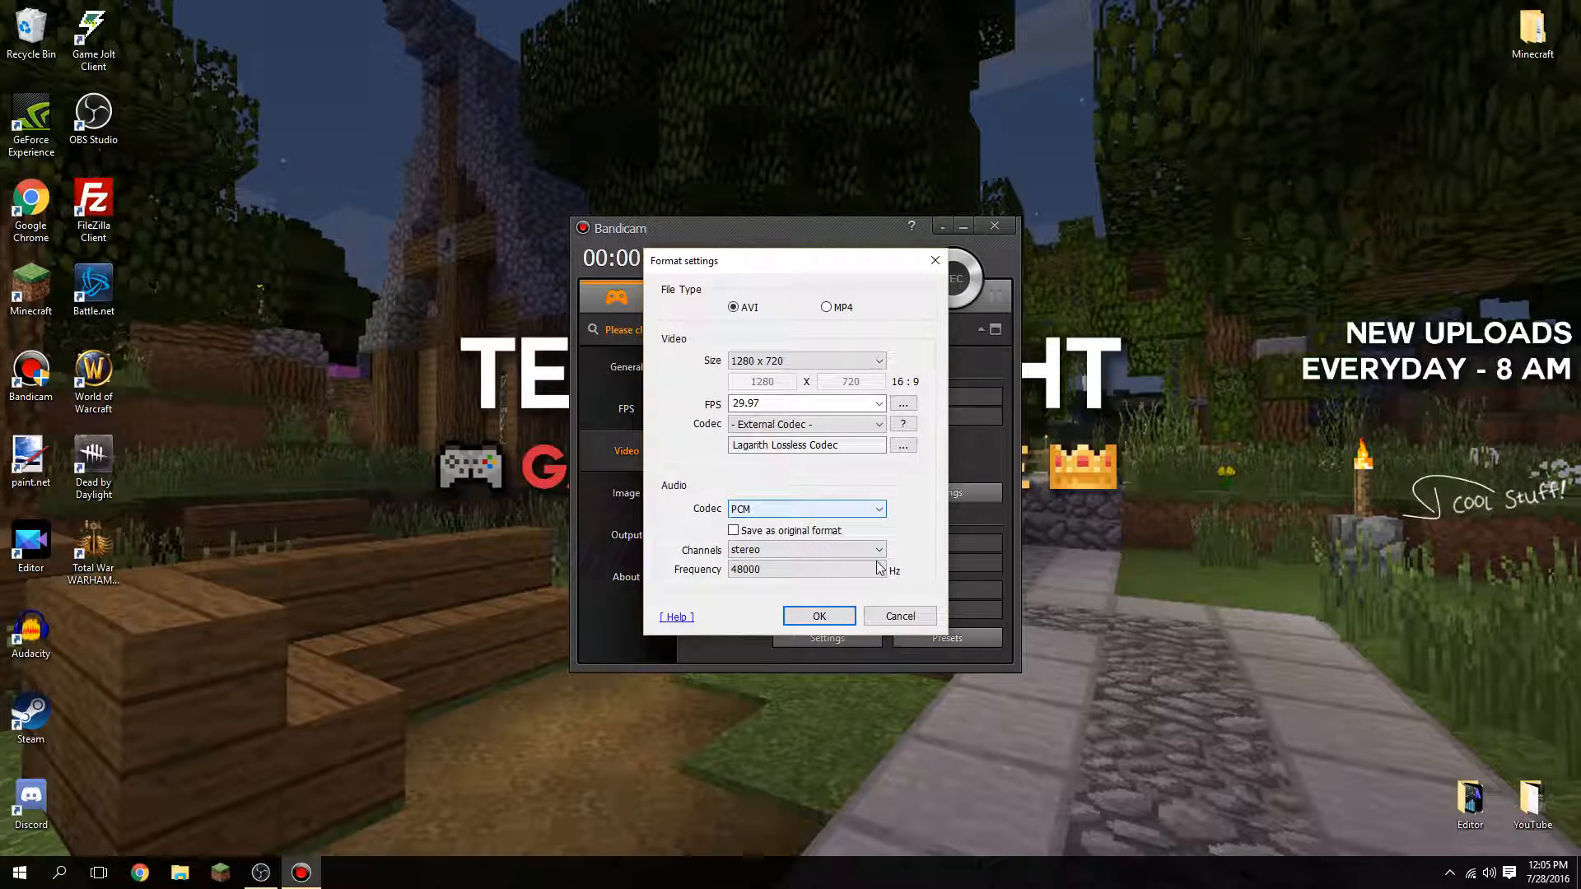
pyautogui.click(818, 617)
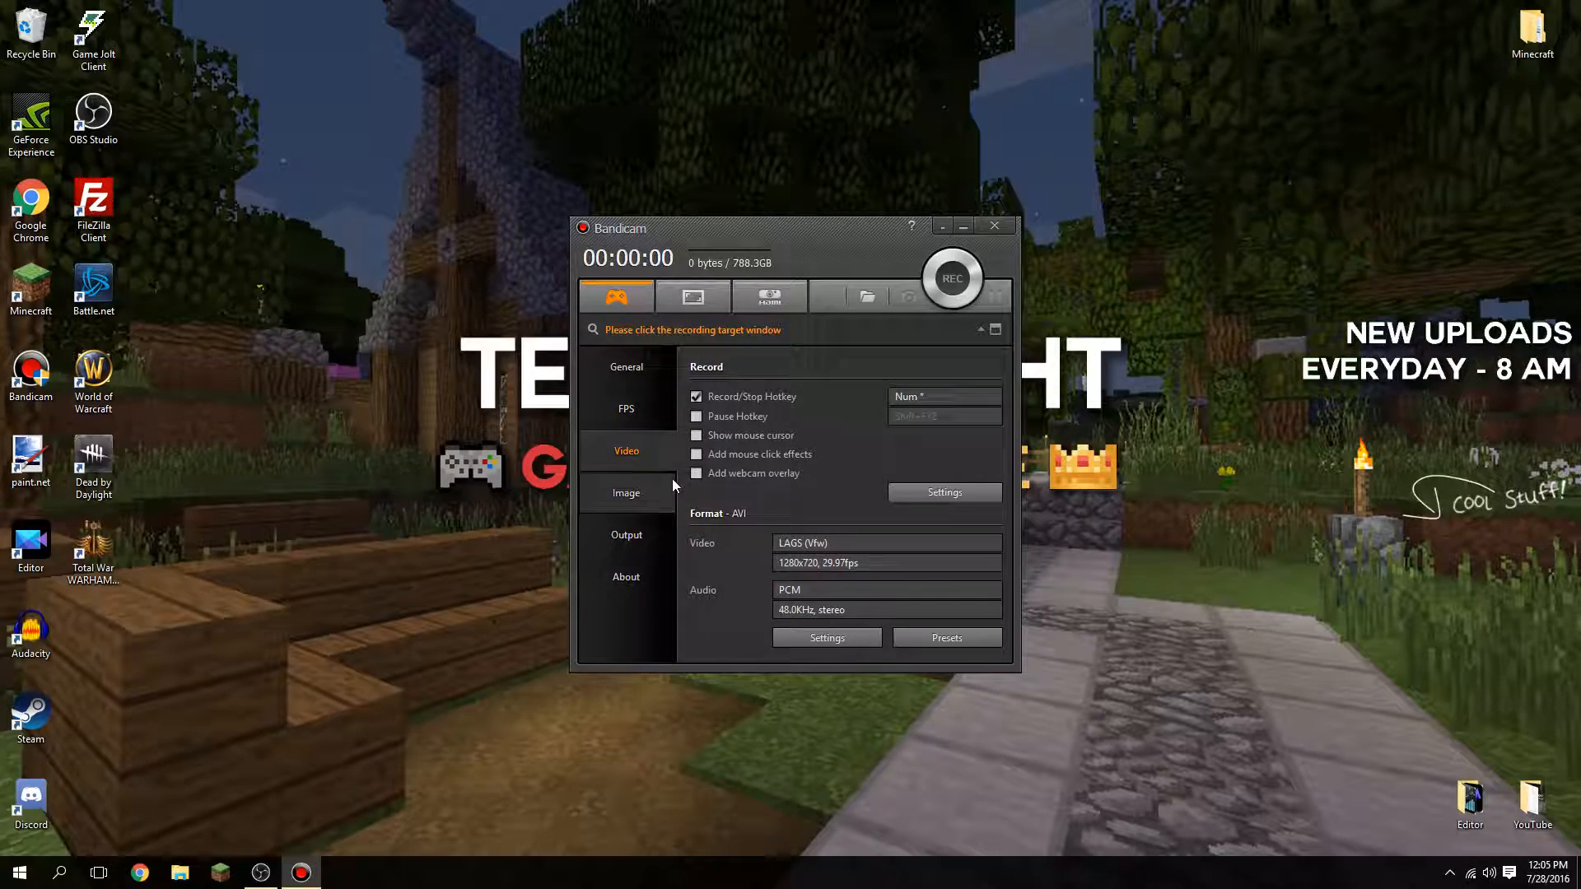
# Open the image capture settings and toggle the Show mouse cursor option
pyautogui.click(655, 492)
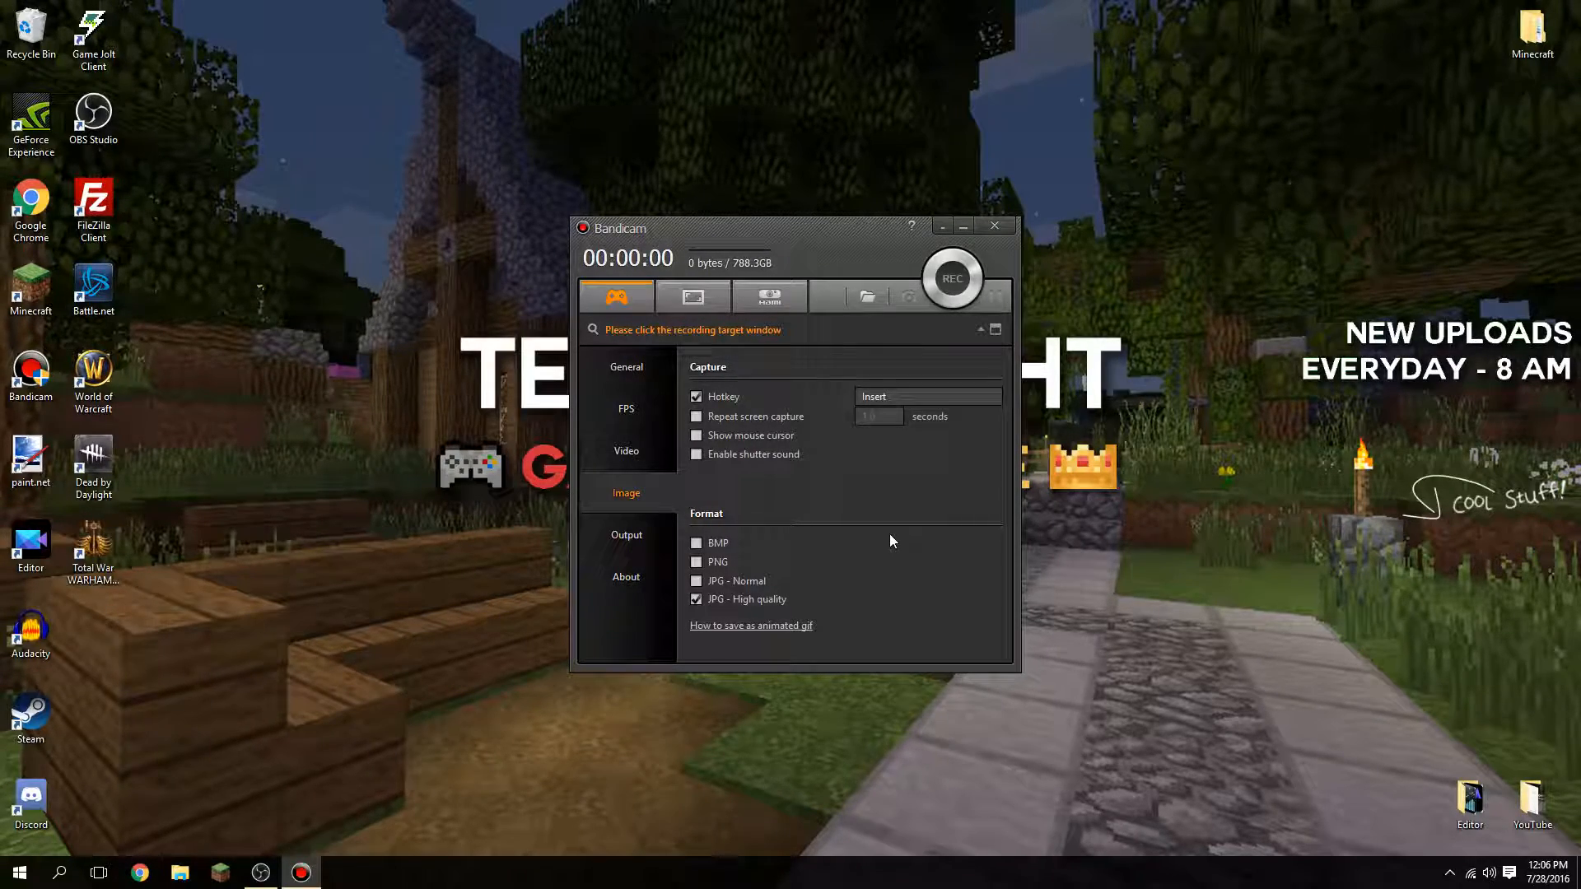
pyautogui.click(697, 435)
# Look through the video and image output lists and keep the videos sorted by name
pyautogui.click(634, 532)
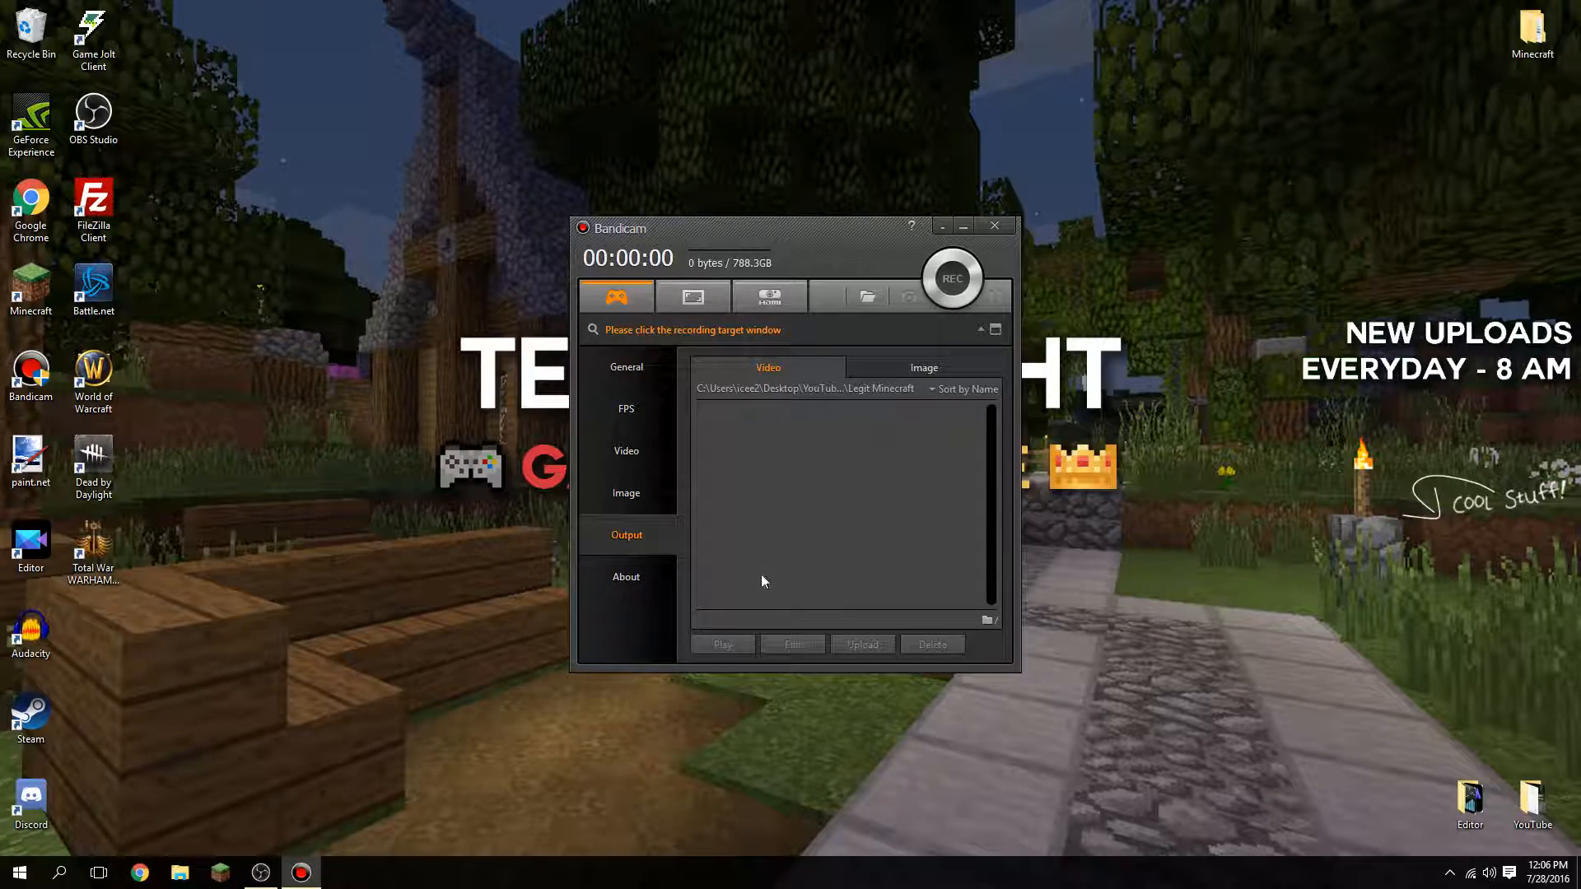
pyautogui.click(902, 368)
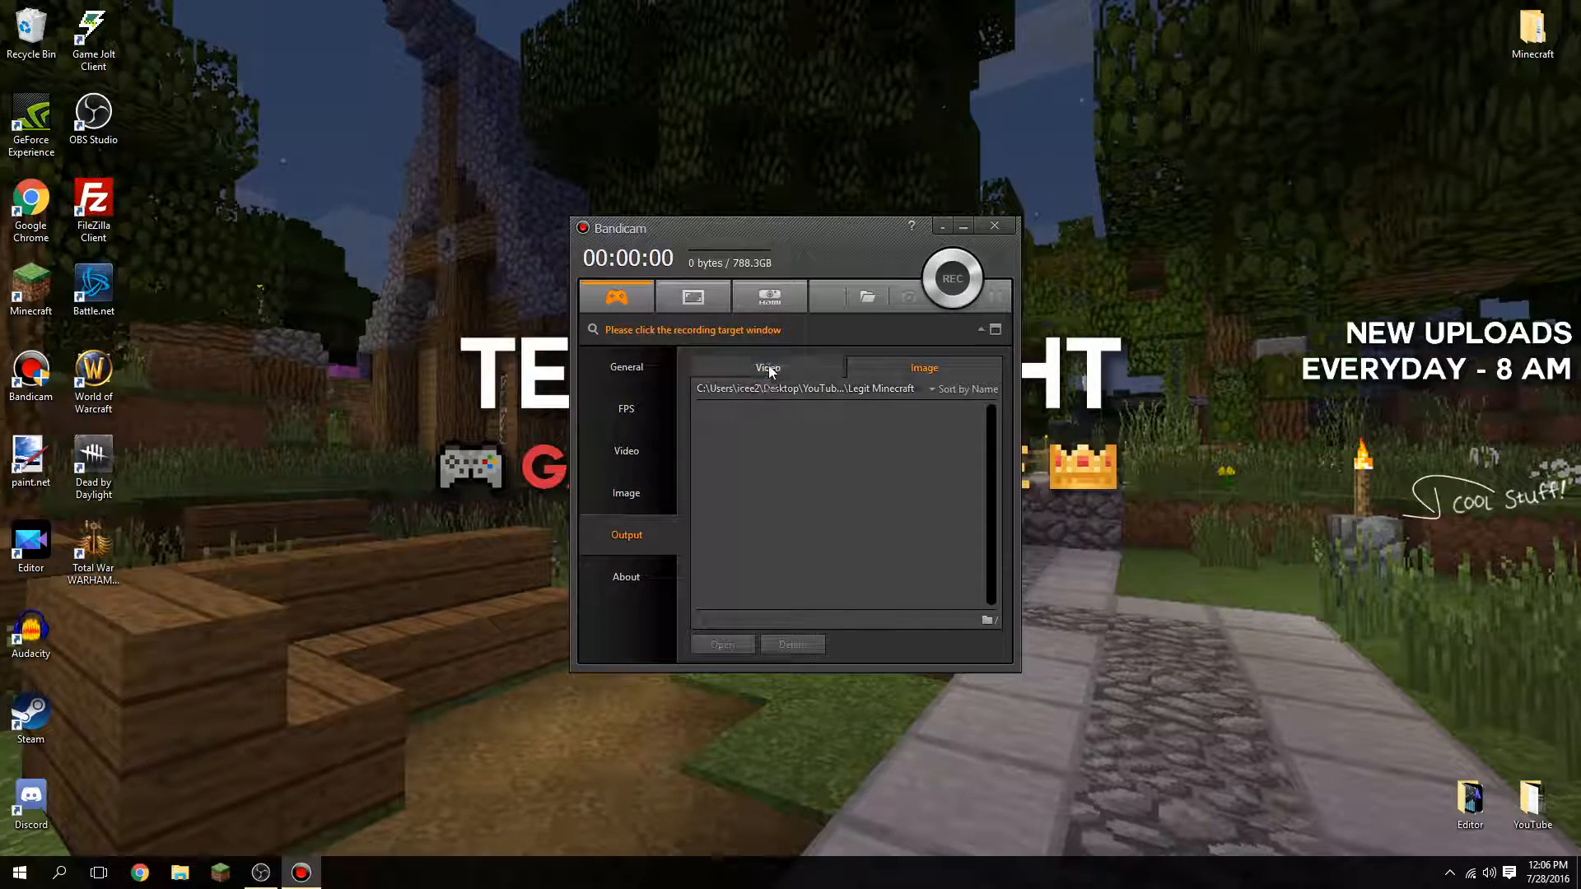
pyautogui.click(769, 367)
pyautogui.click(938, 368)
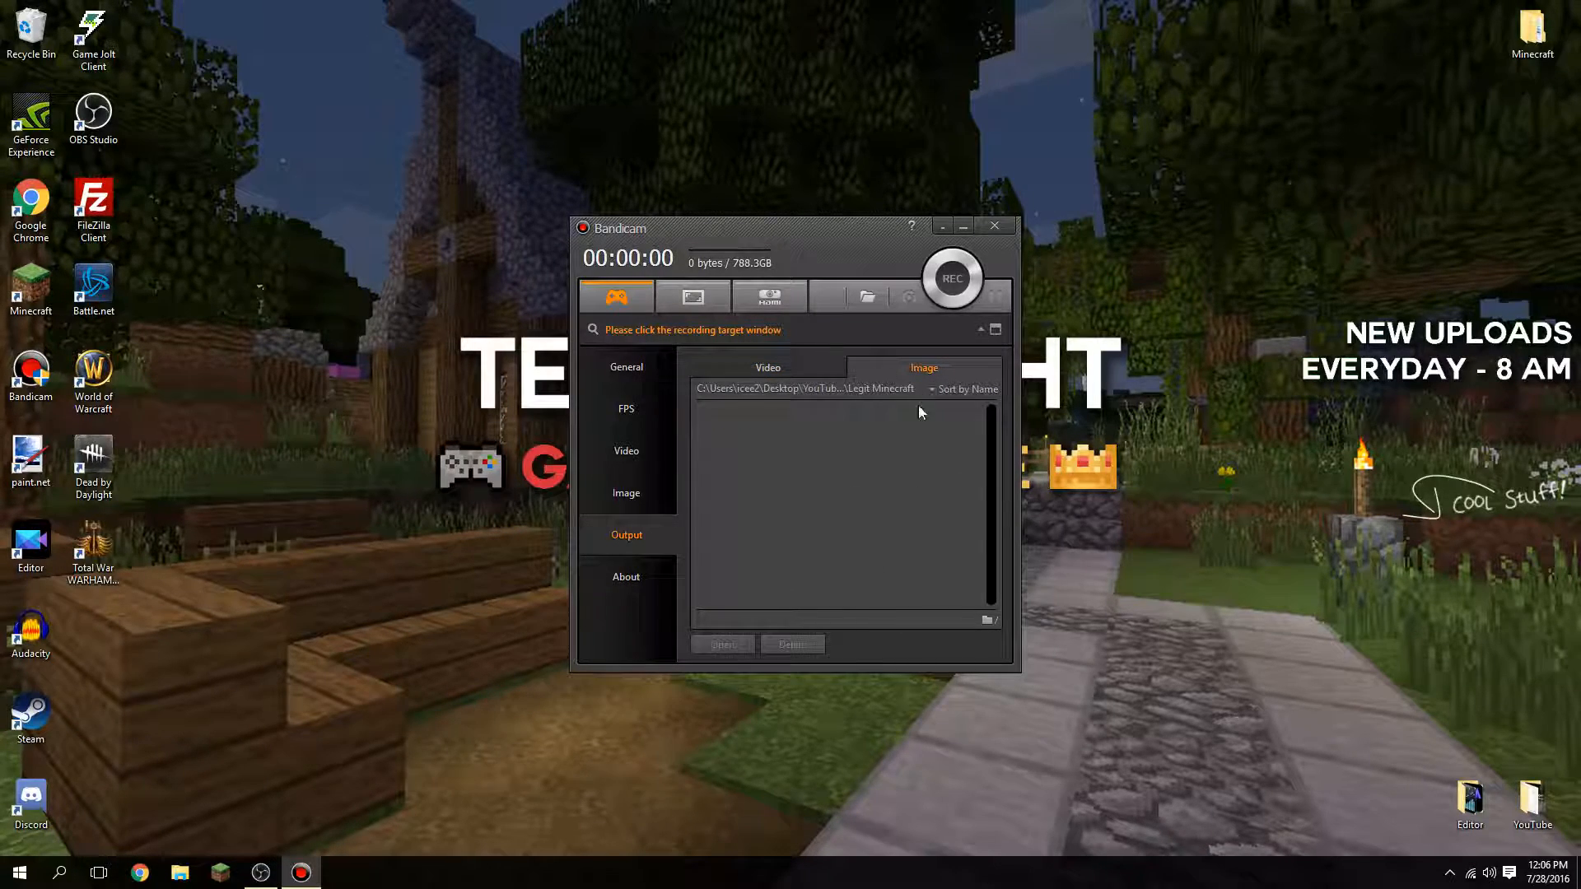
pyautogui.click(764, 369)
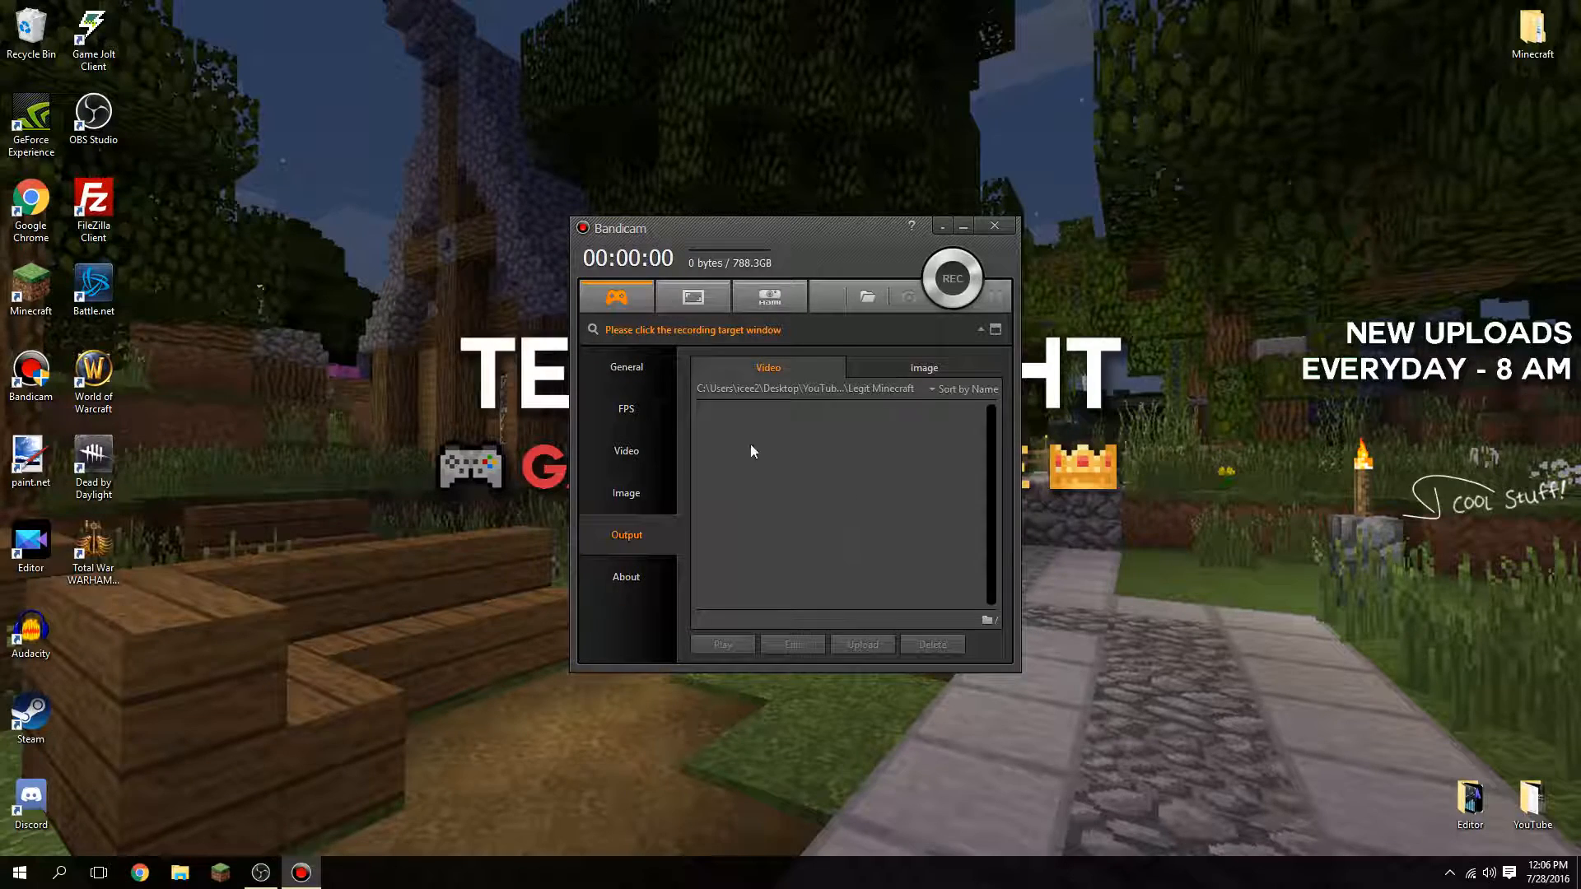
pyautogui.click(935, 392)
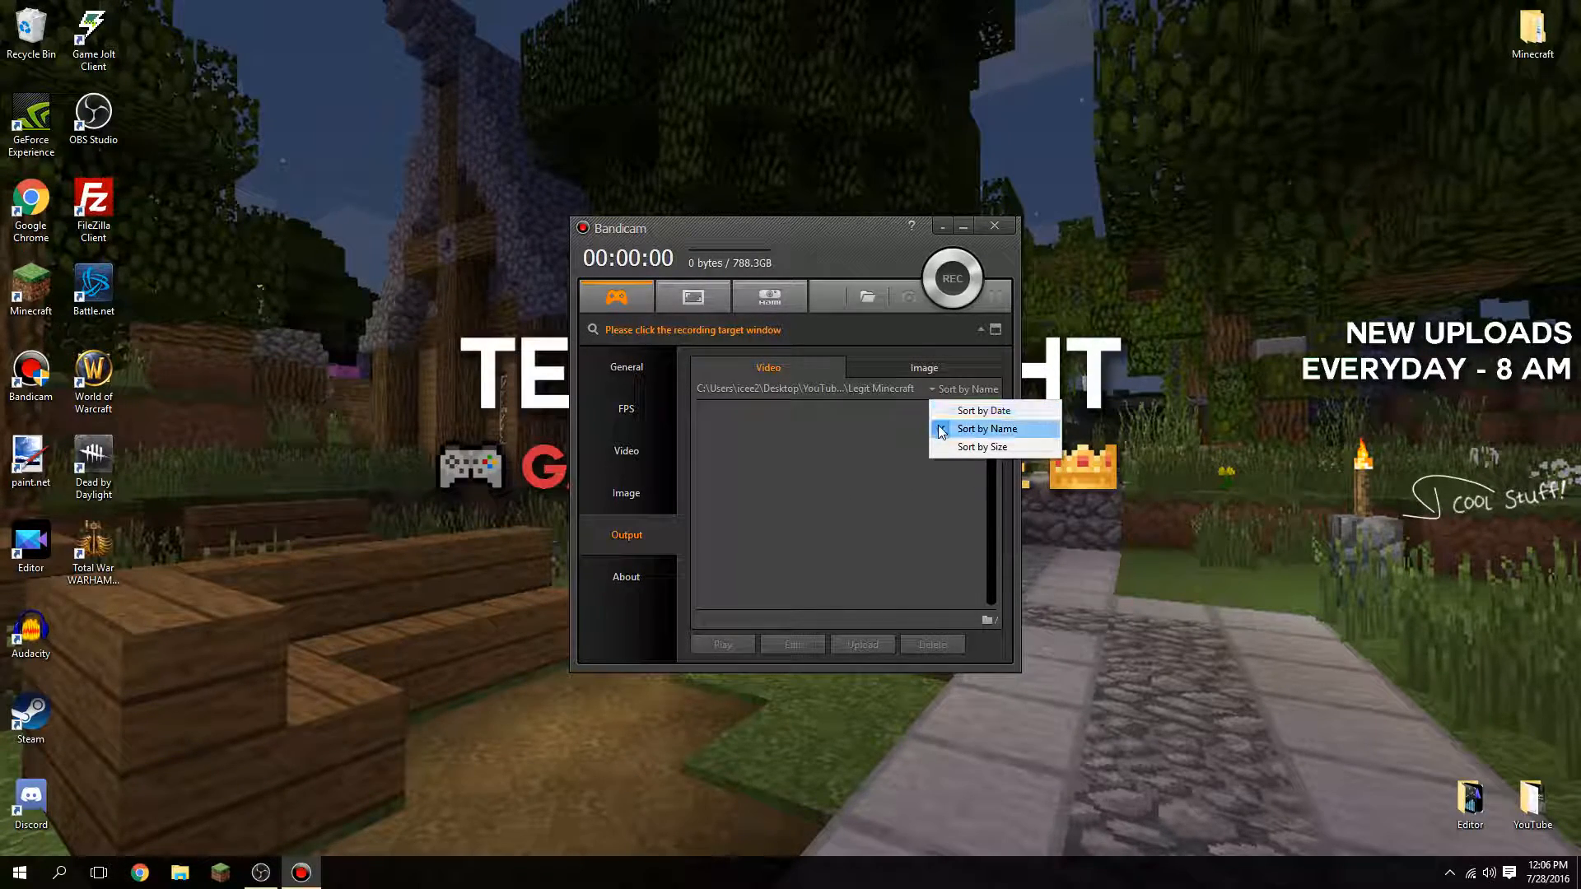
pyautogui.click(940, 431)
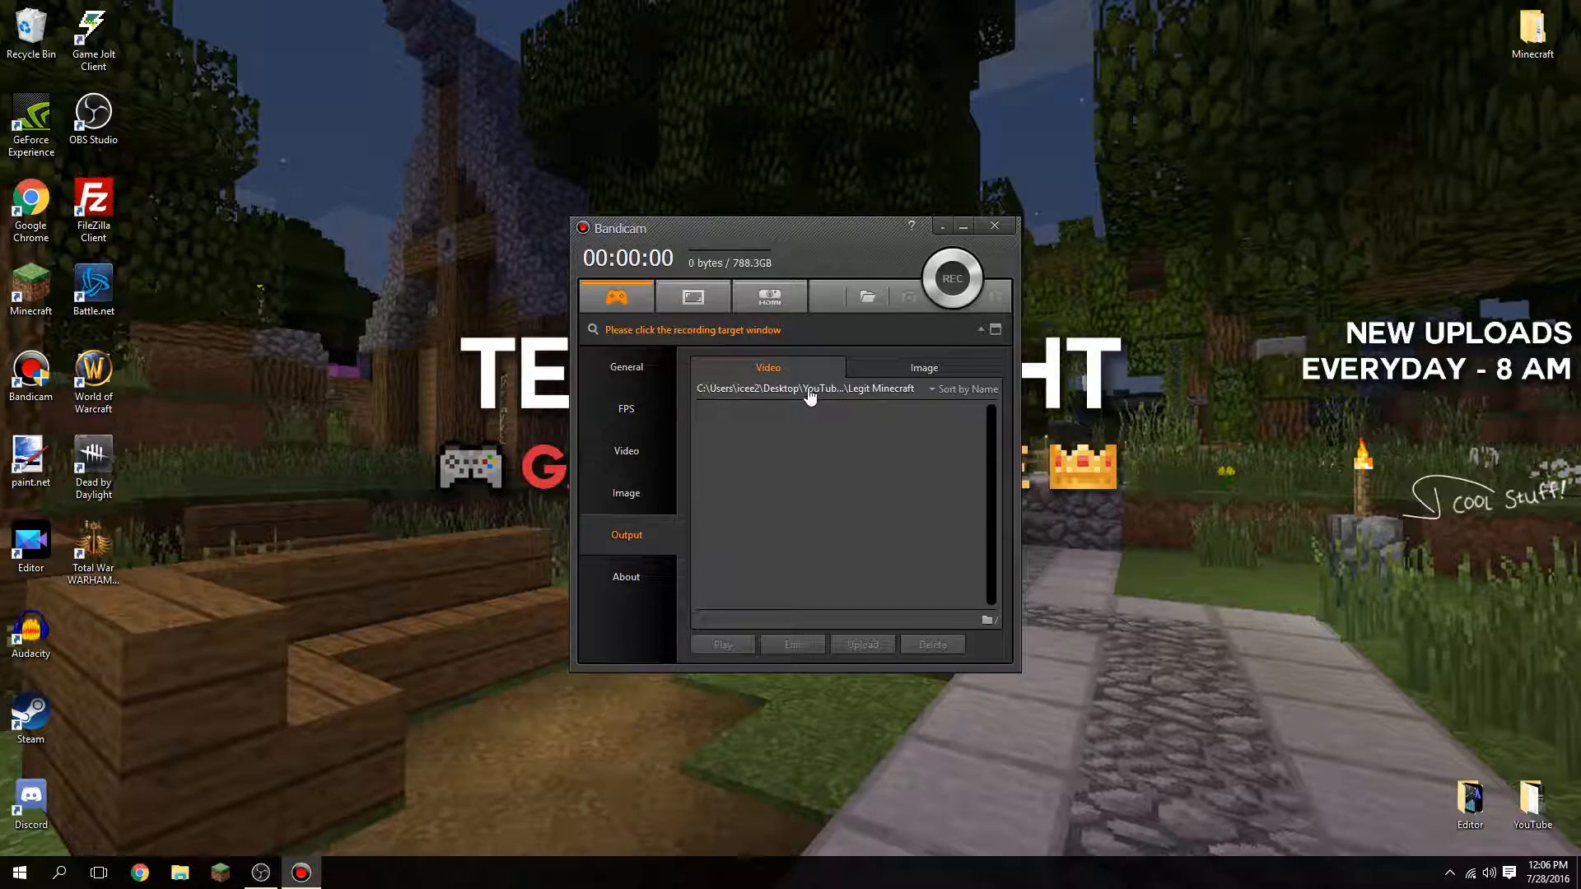
# View the Legit Minecraft output folder, close it, and check the actions offered for the empty video list
pyautogui.click(757, 390)
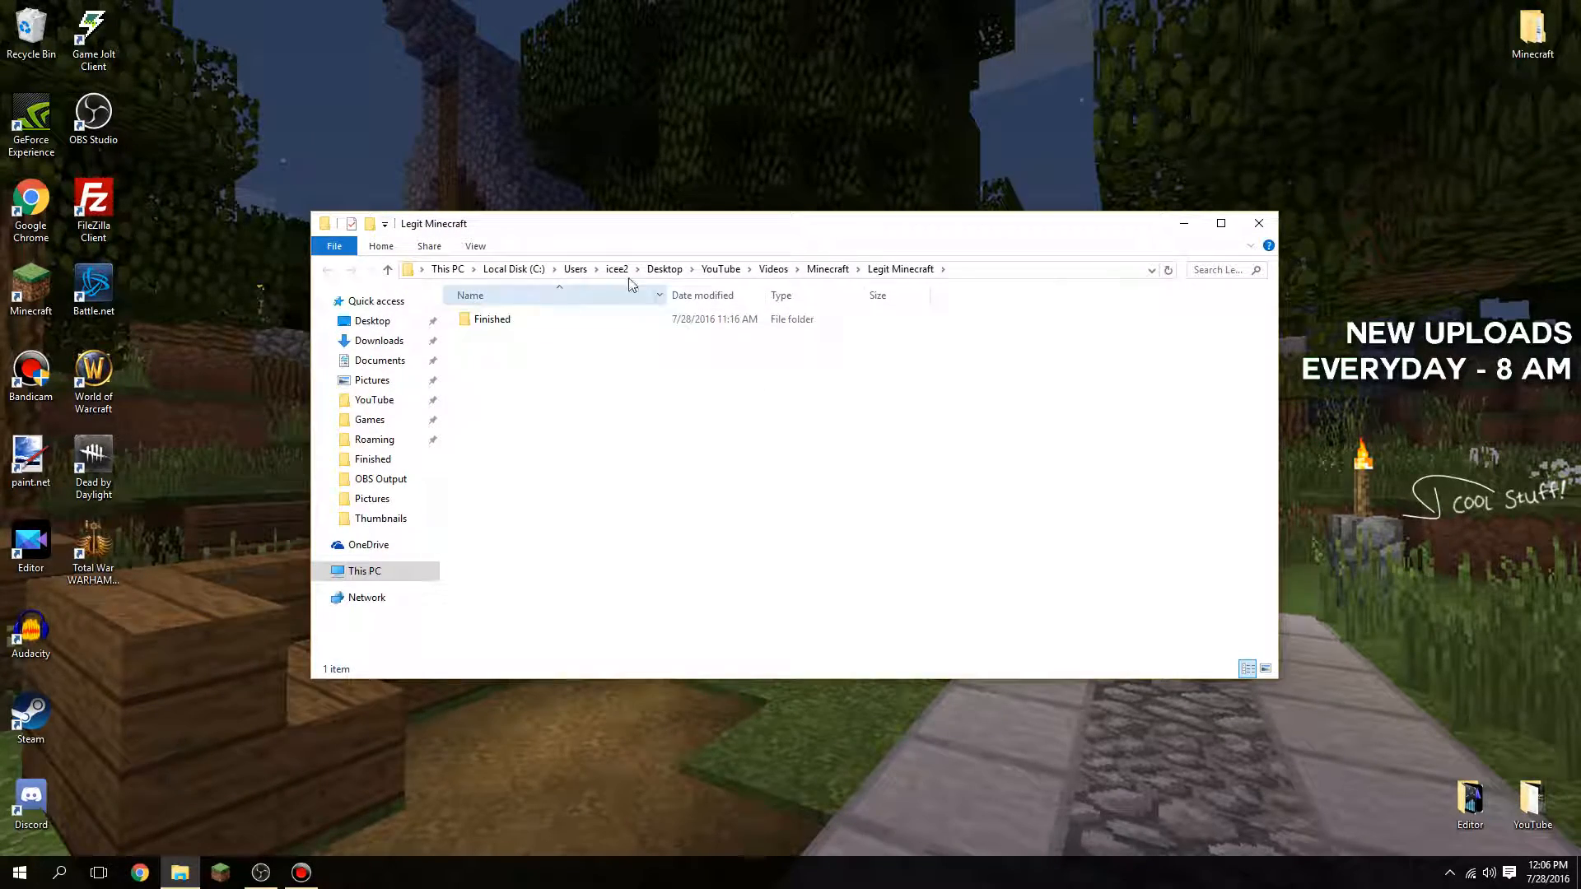
pyautogui.click(1258, 223)
pyautogui.rightClick(804, 468)
pyautogui.click(768, 468)
pyautogui.rightClick(769, 468)
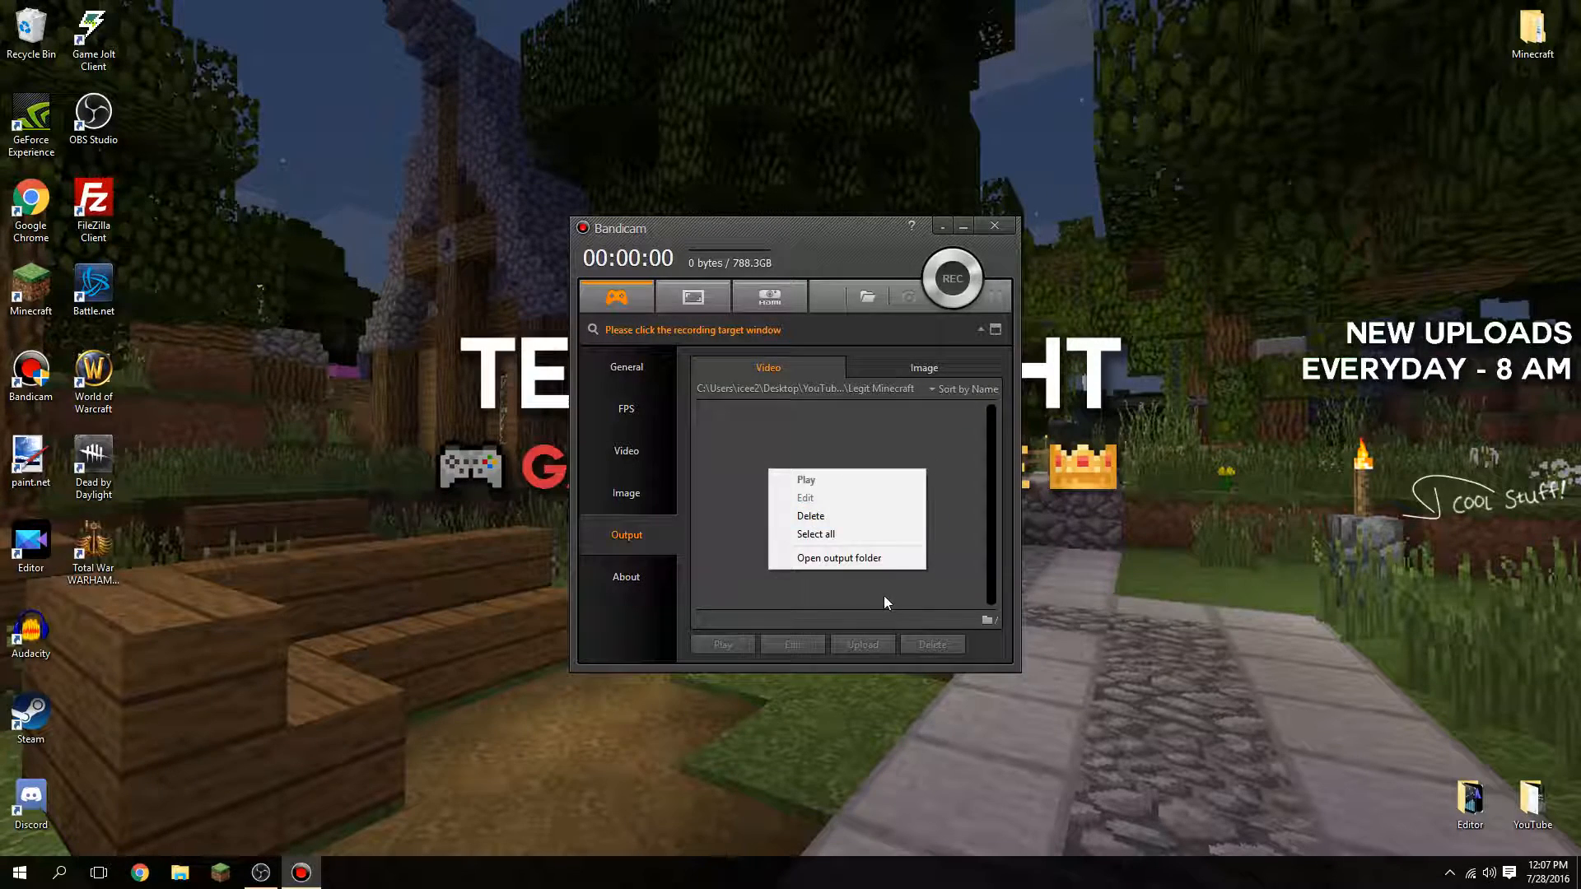
pyautogui.click(875, 582)
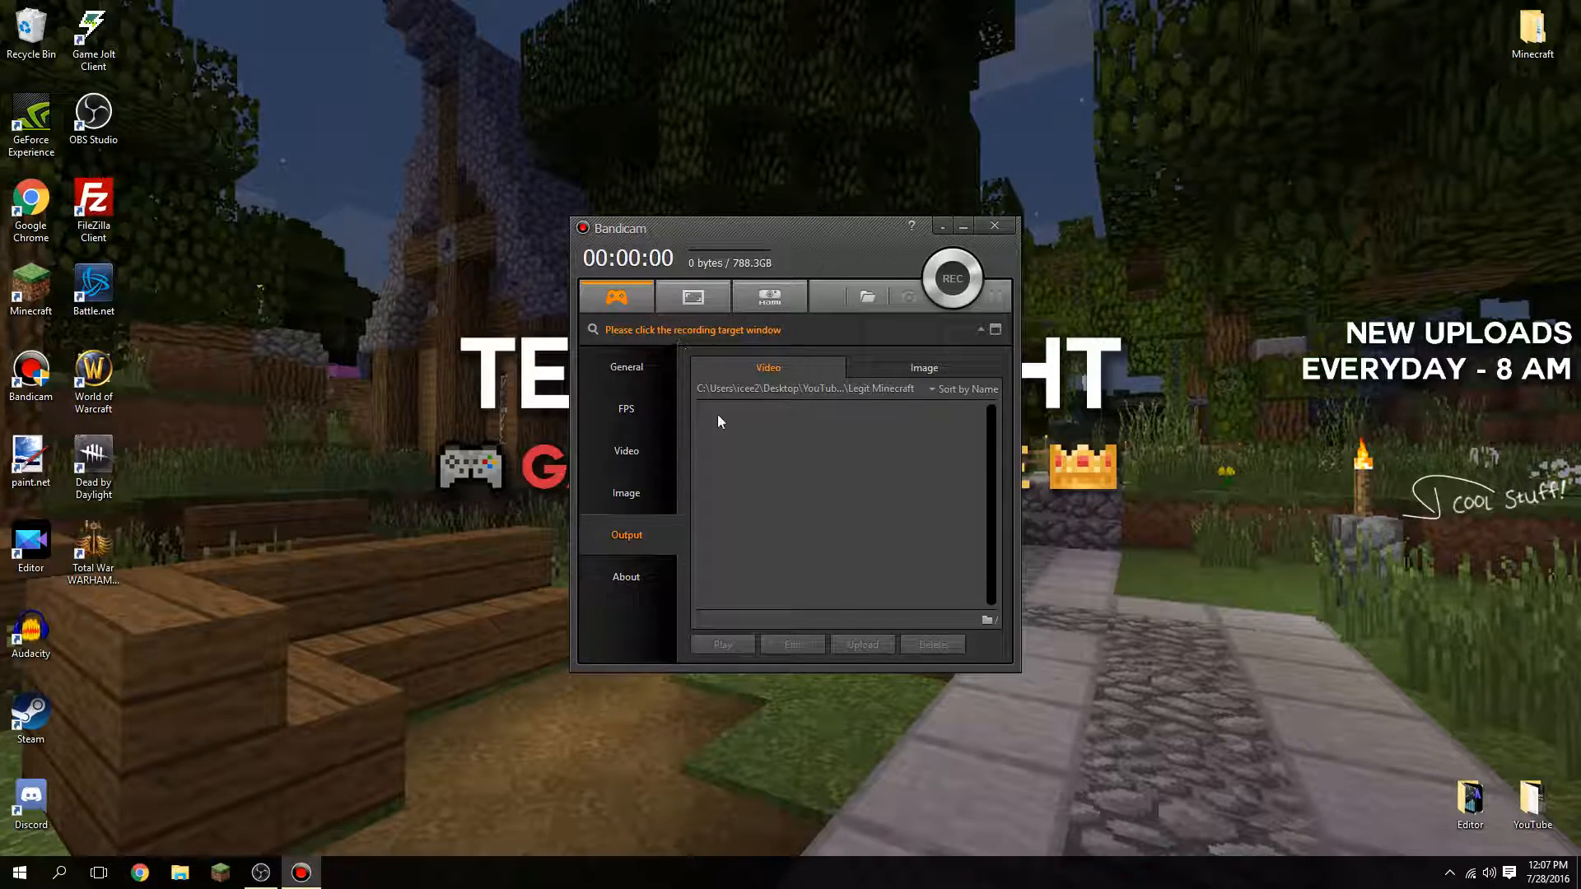
# Record a short fullscreen test video and switch back to game recording mode
pyautogui.click(694, 296)
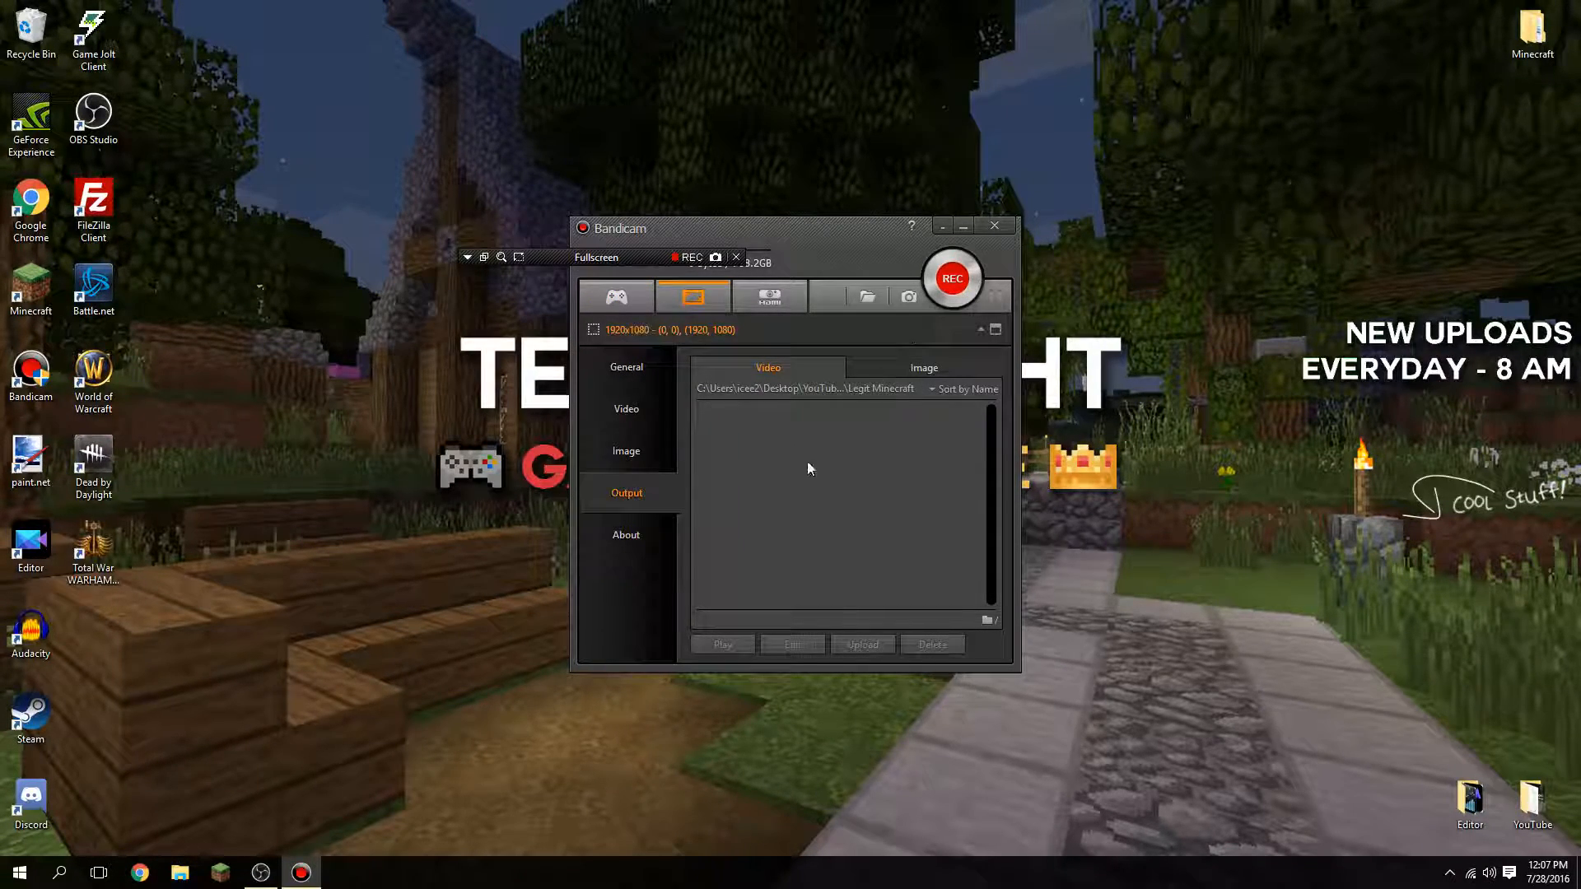
pyautogui.press('F12')
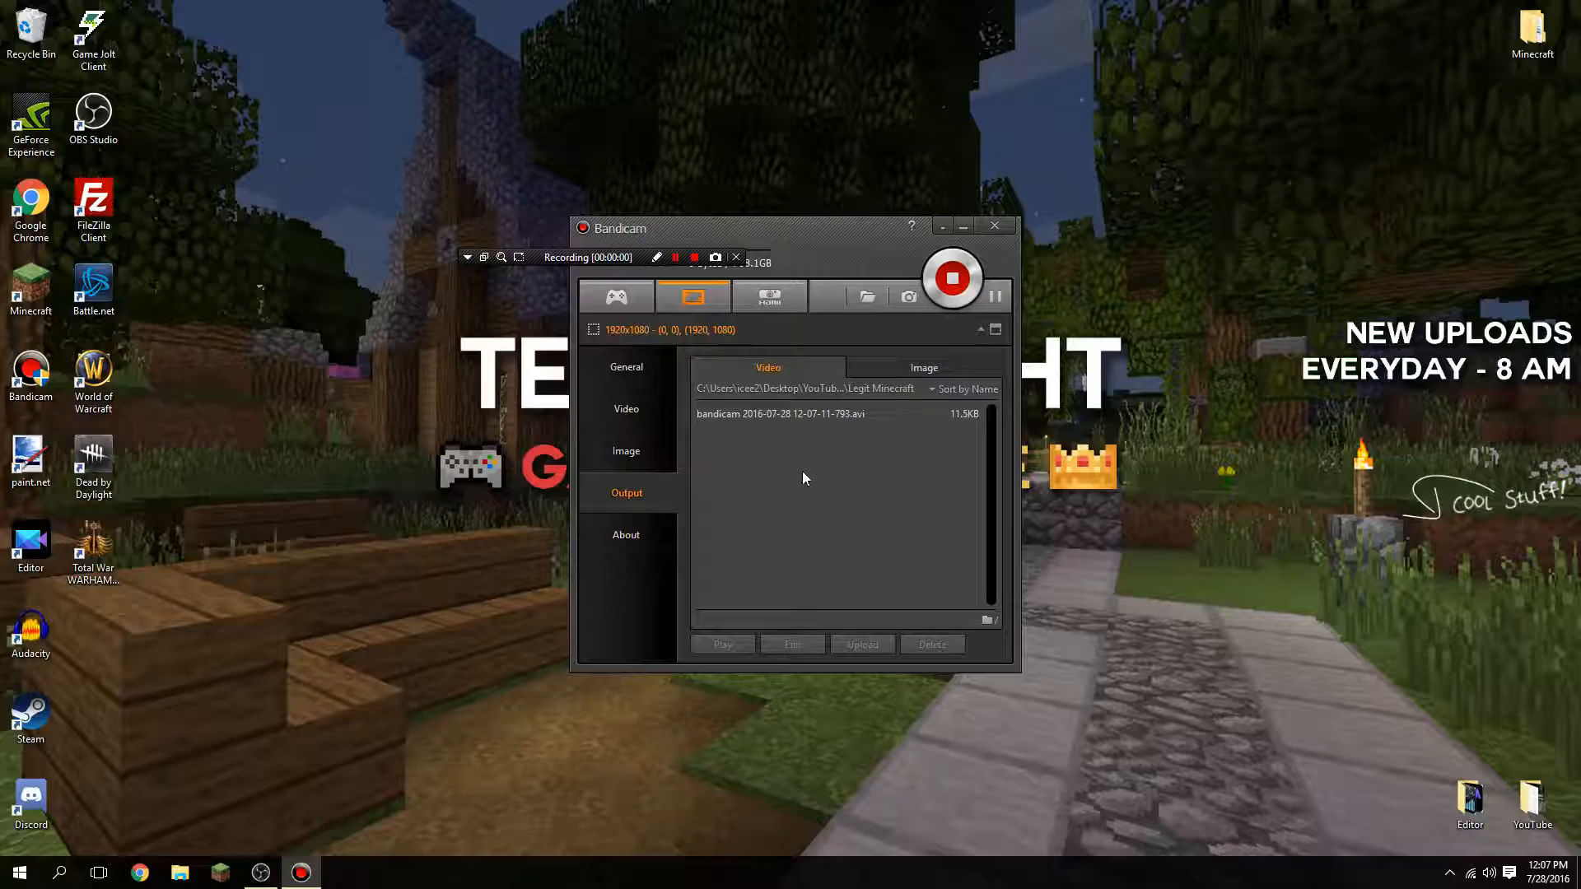
pyautogui.click(956, 280)
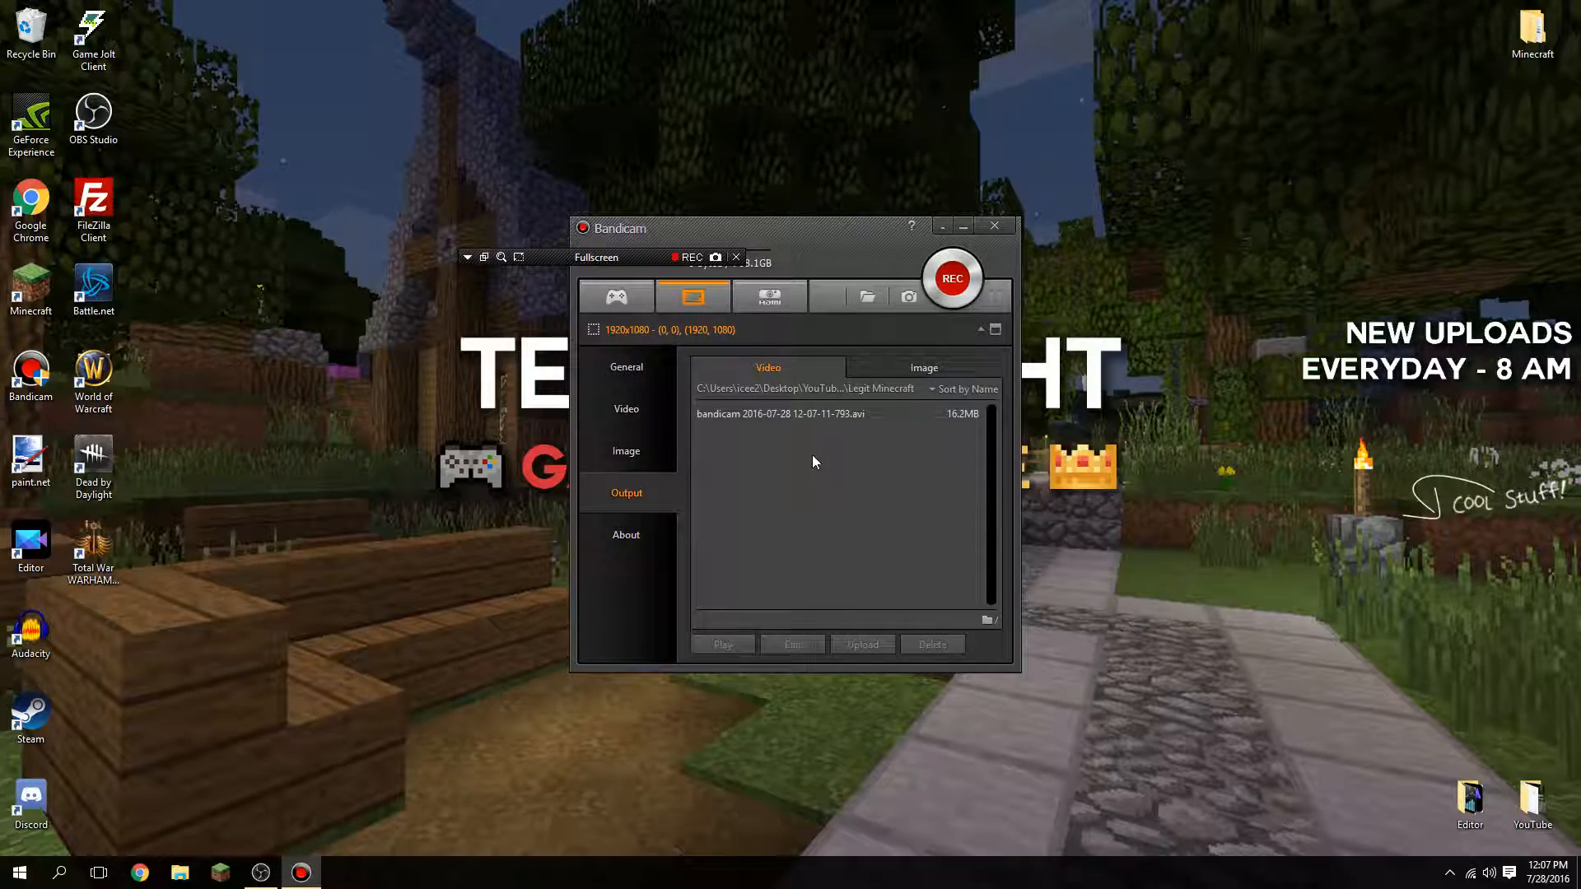
pyautogui.click(626, 297)
# View the Vimeo upload options for the test recording, cancel the upload and play the video
pyautogui.click(842, 416)
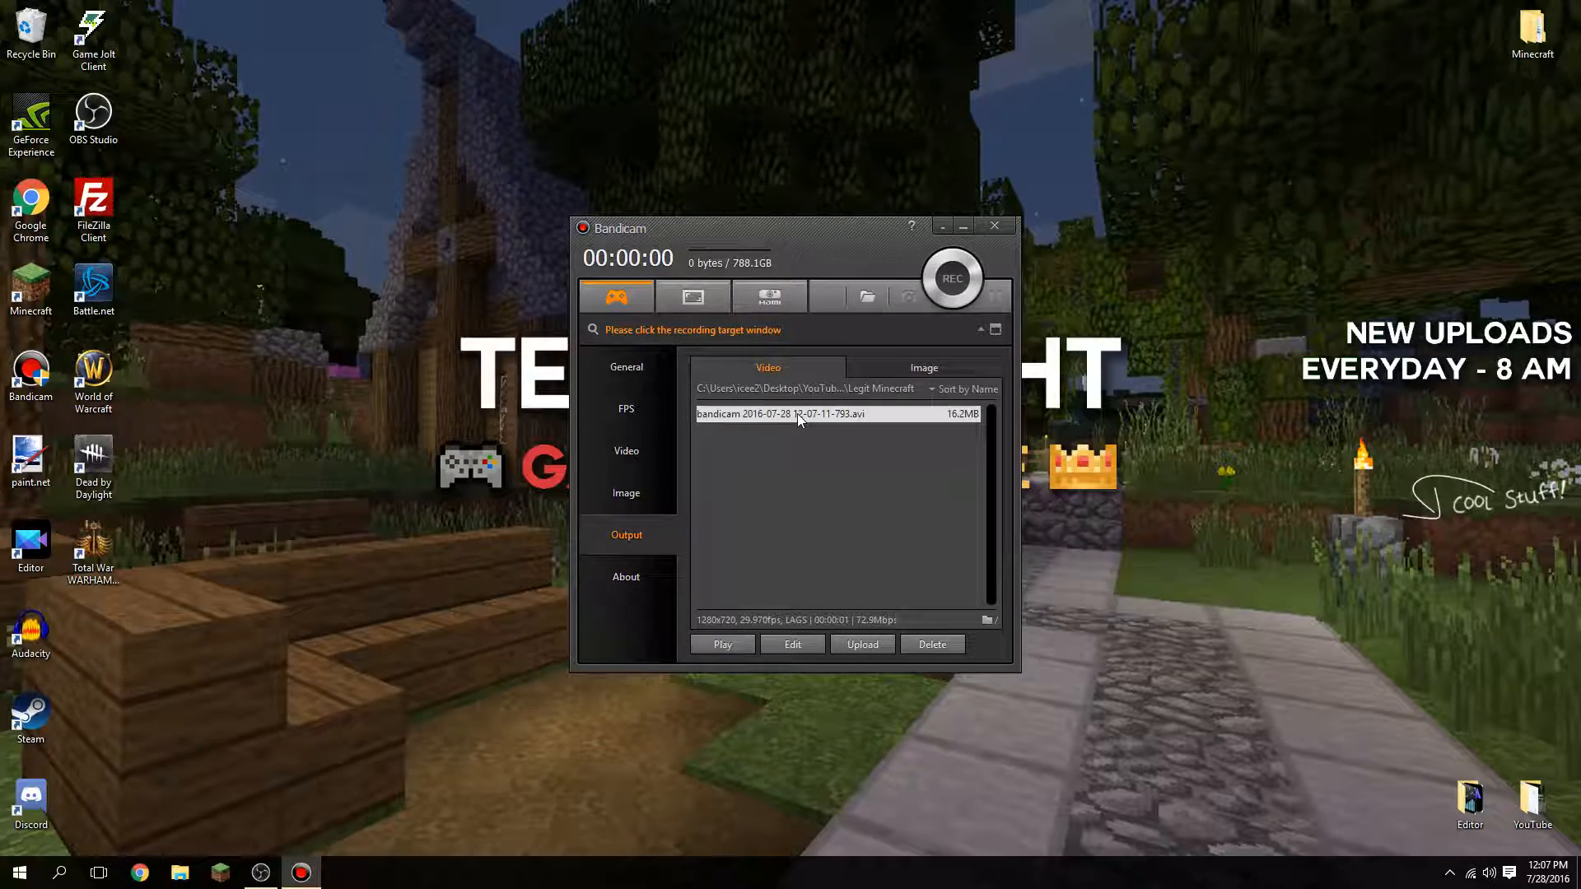
pyautogui.click(815, 528)
pyautogui.click(878, 647)
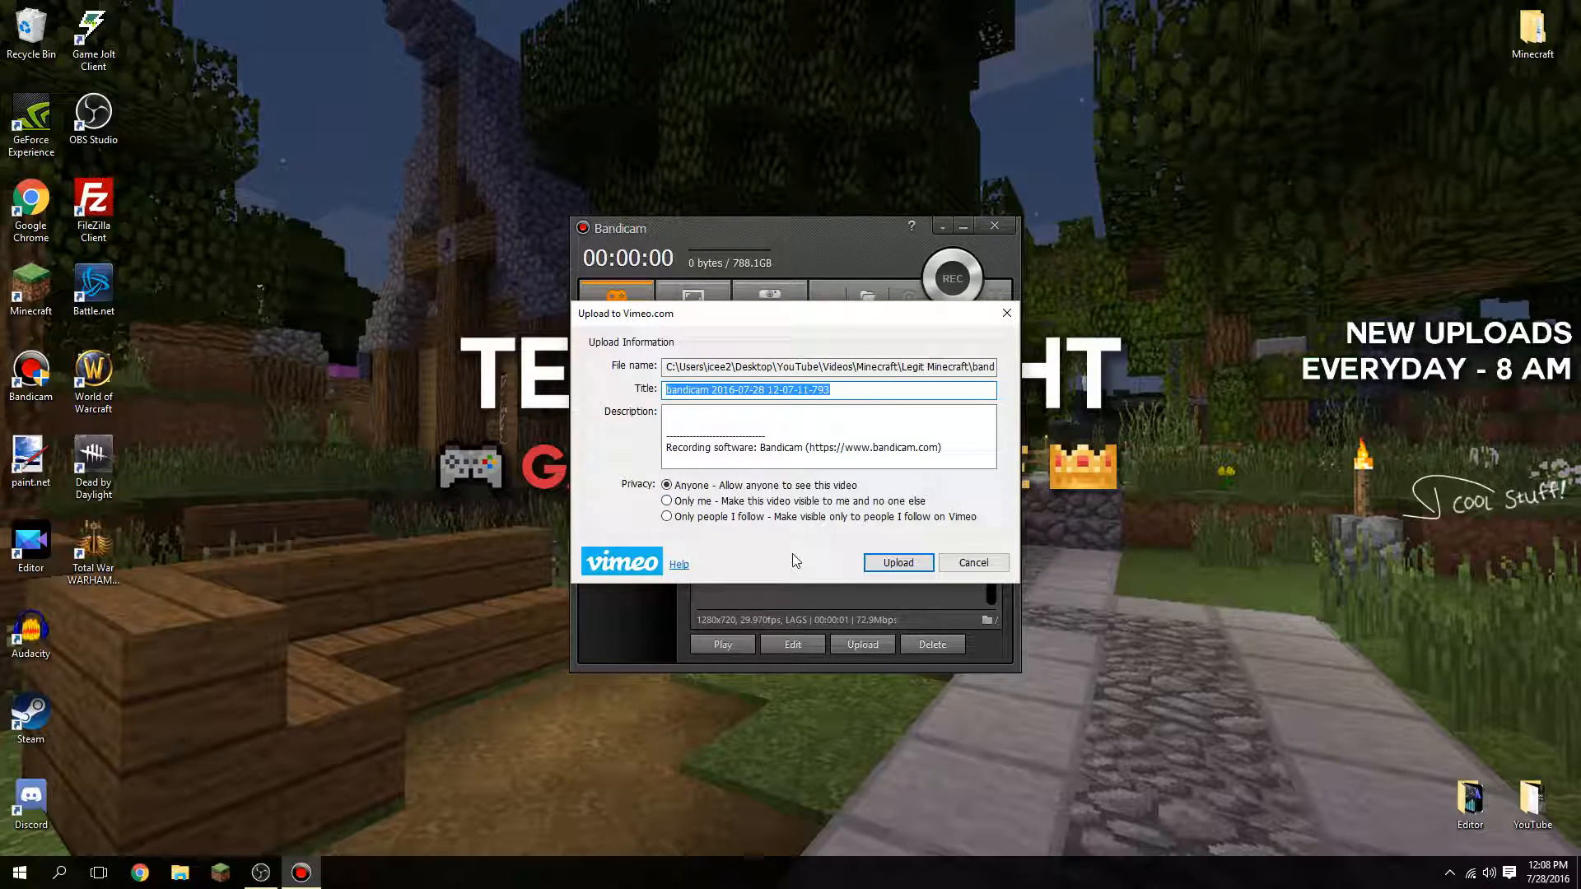
pyautogui.click(973, 562)
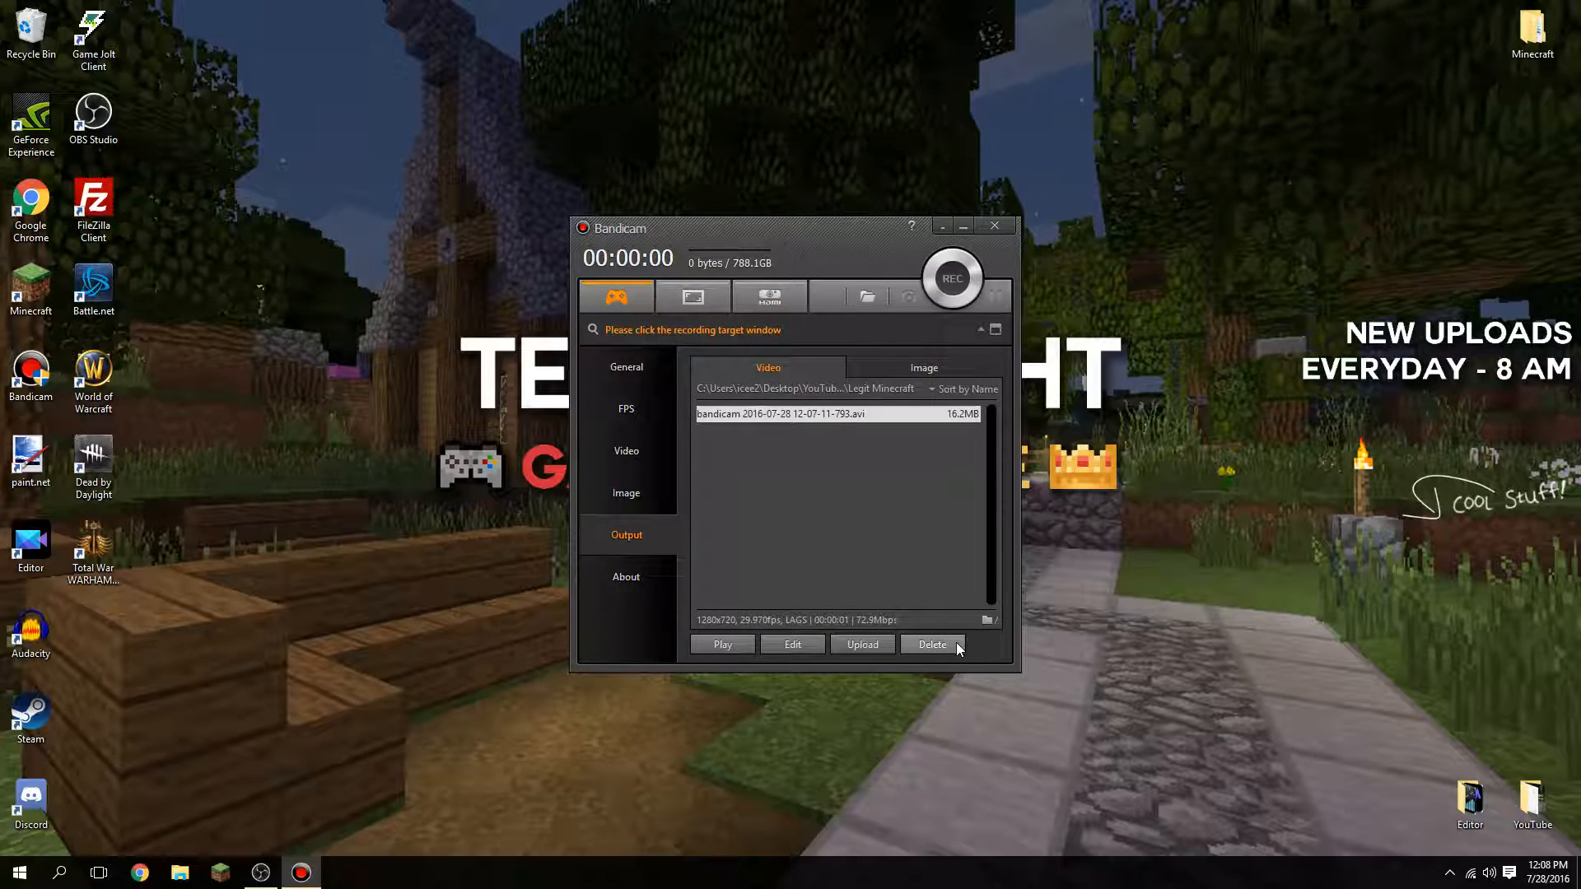
pyautogui.click(779, 642)
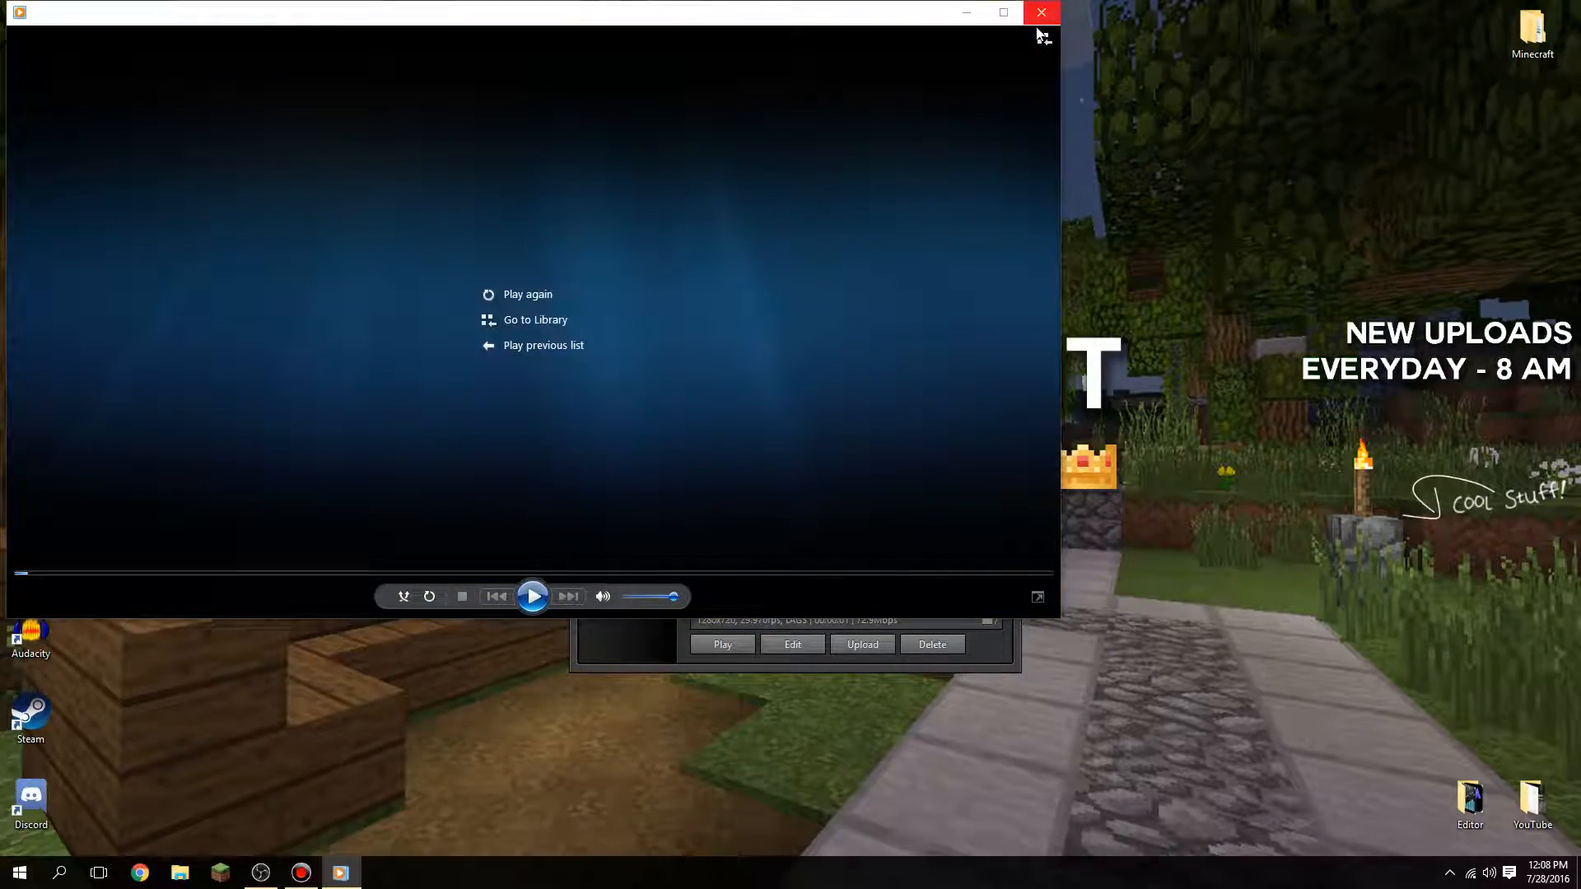
# Close the media player and permanently delete the test recording from the video output list
pyautogui.click(1040, 21)
pyautogui.click(932, 643)
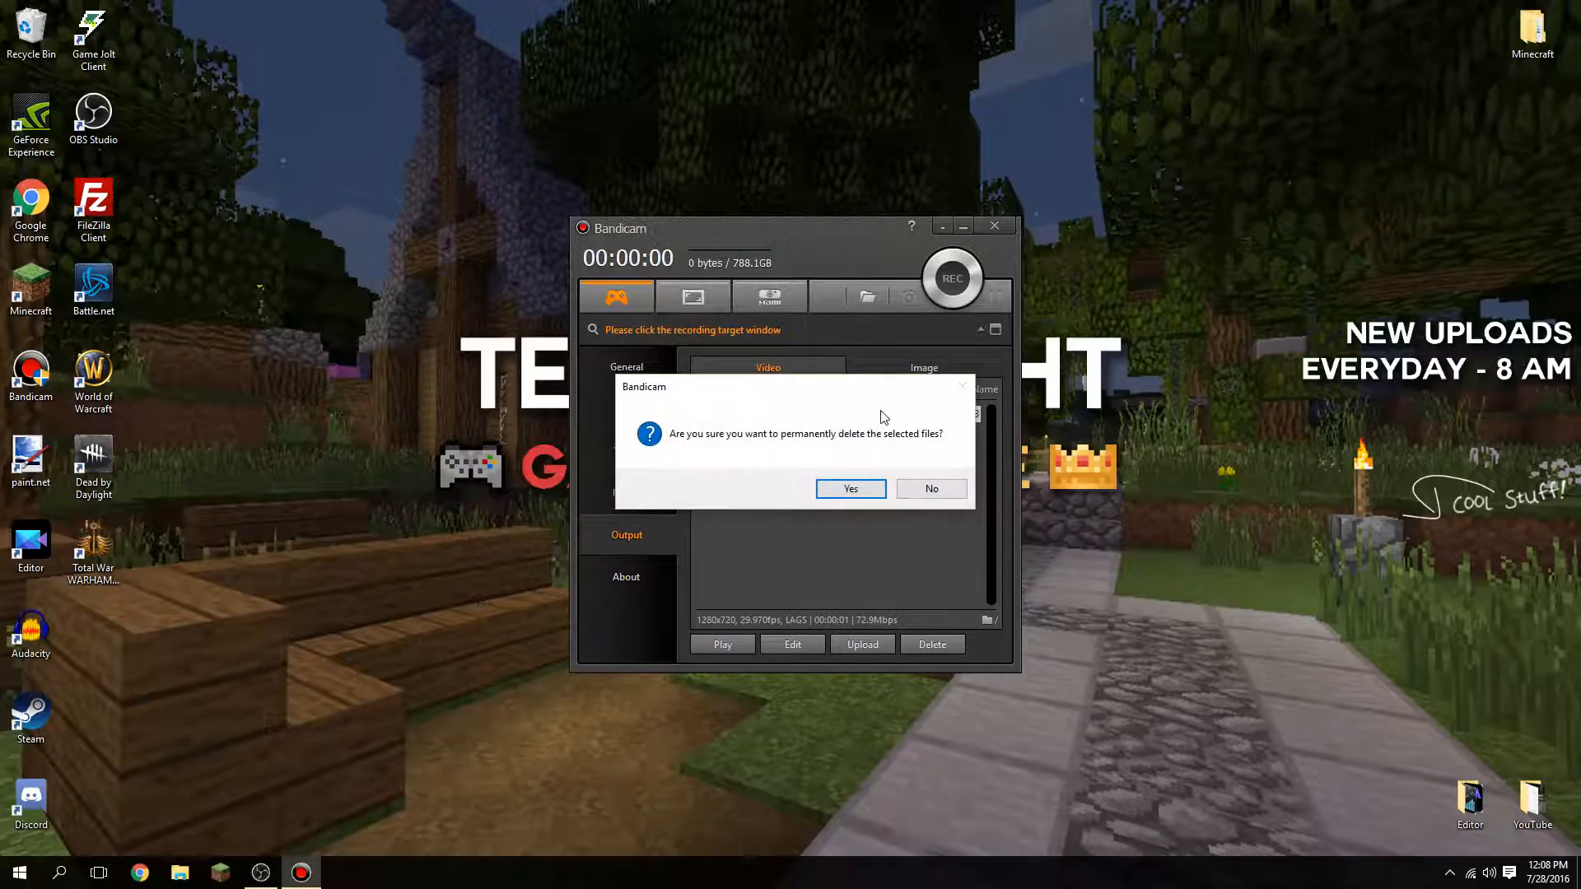
pyautogui.click(856, 491)
# View the version and license information and the update check settings, and close the update dialog
pyautogui.click(672, 569)
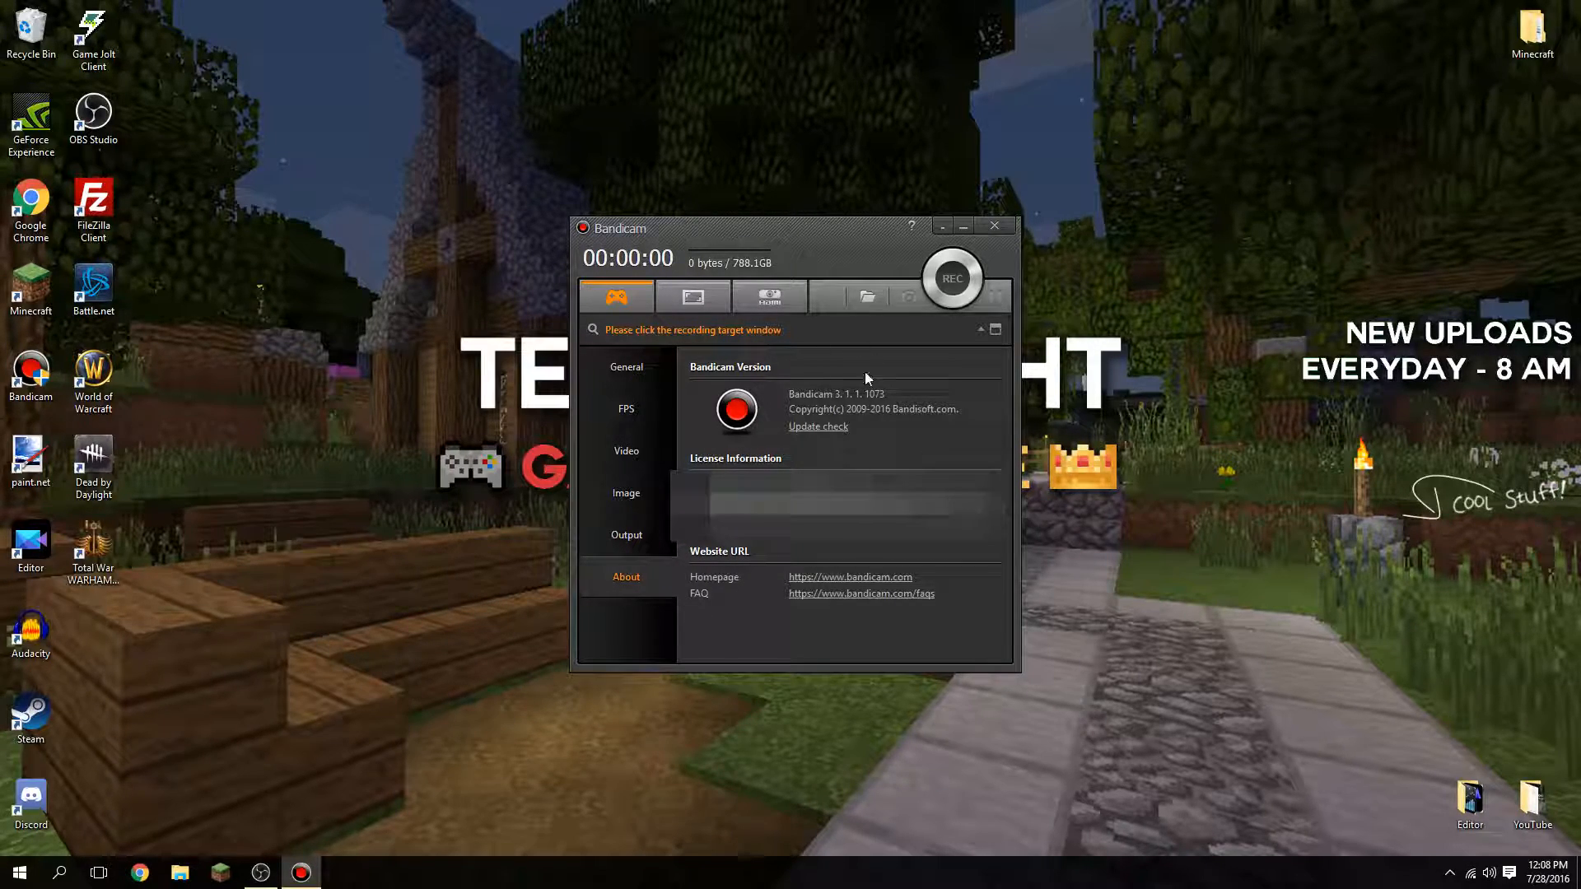
pyautogui.click(826, 426)
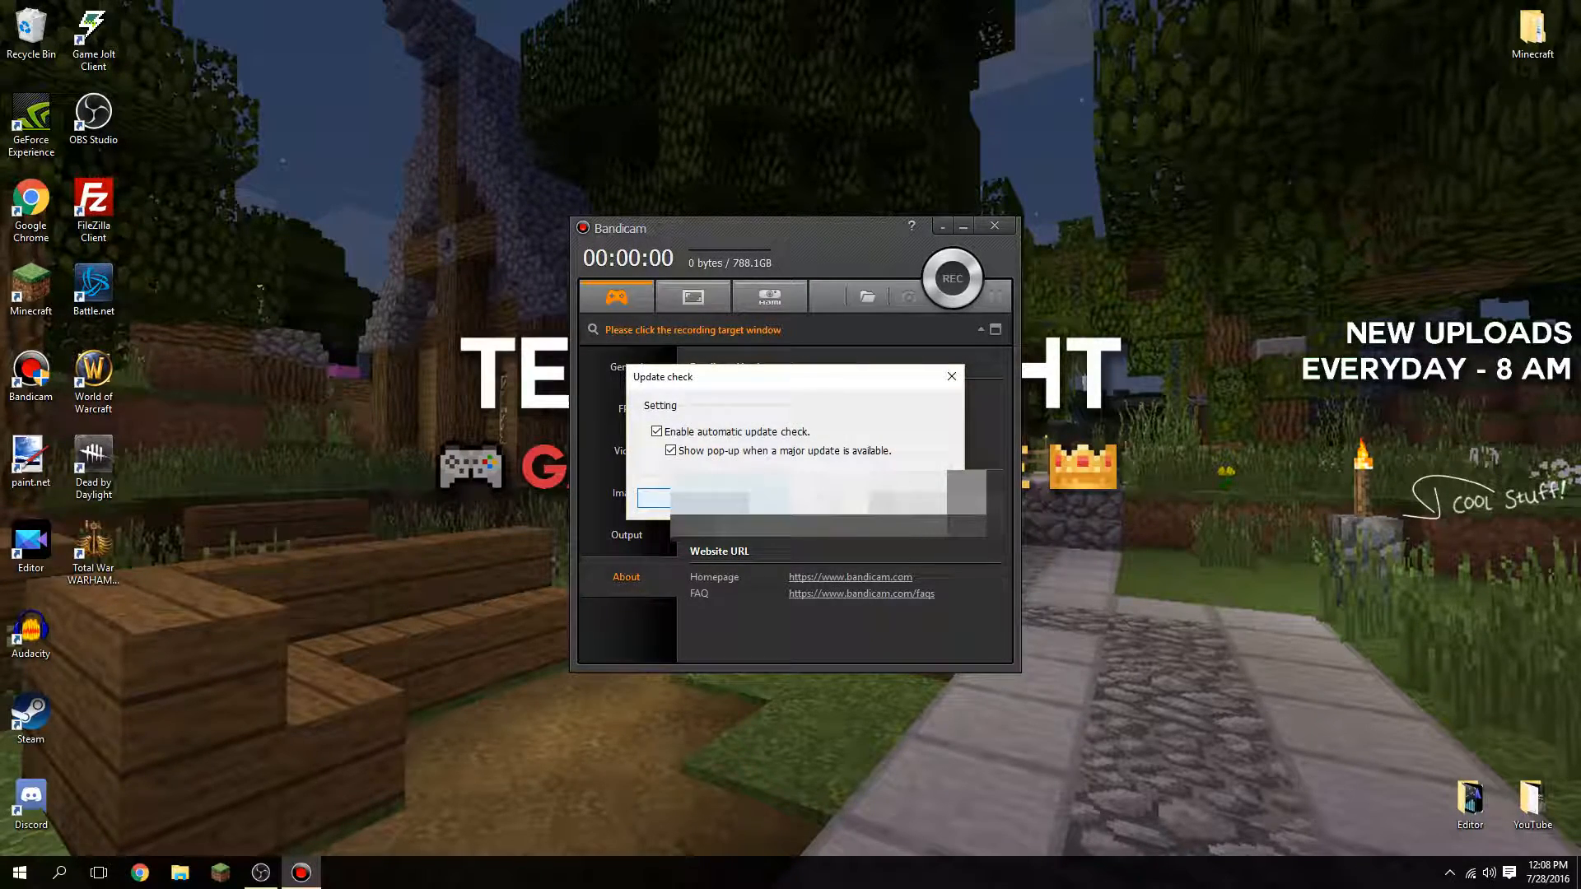
pyautogui.click(907, 503)
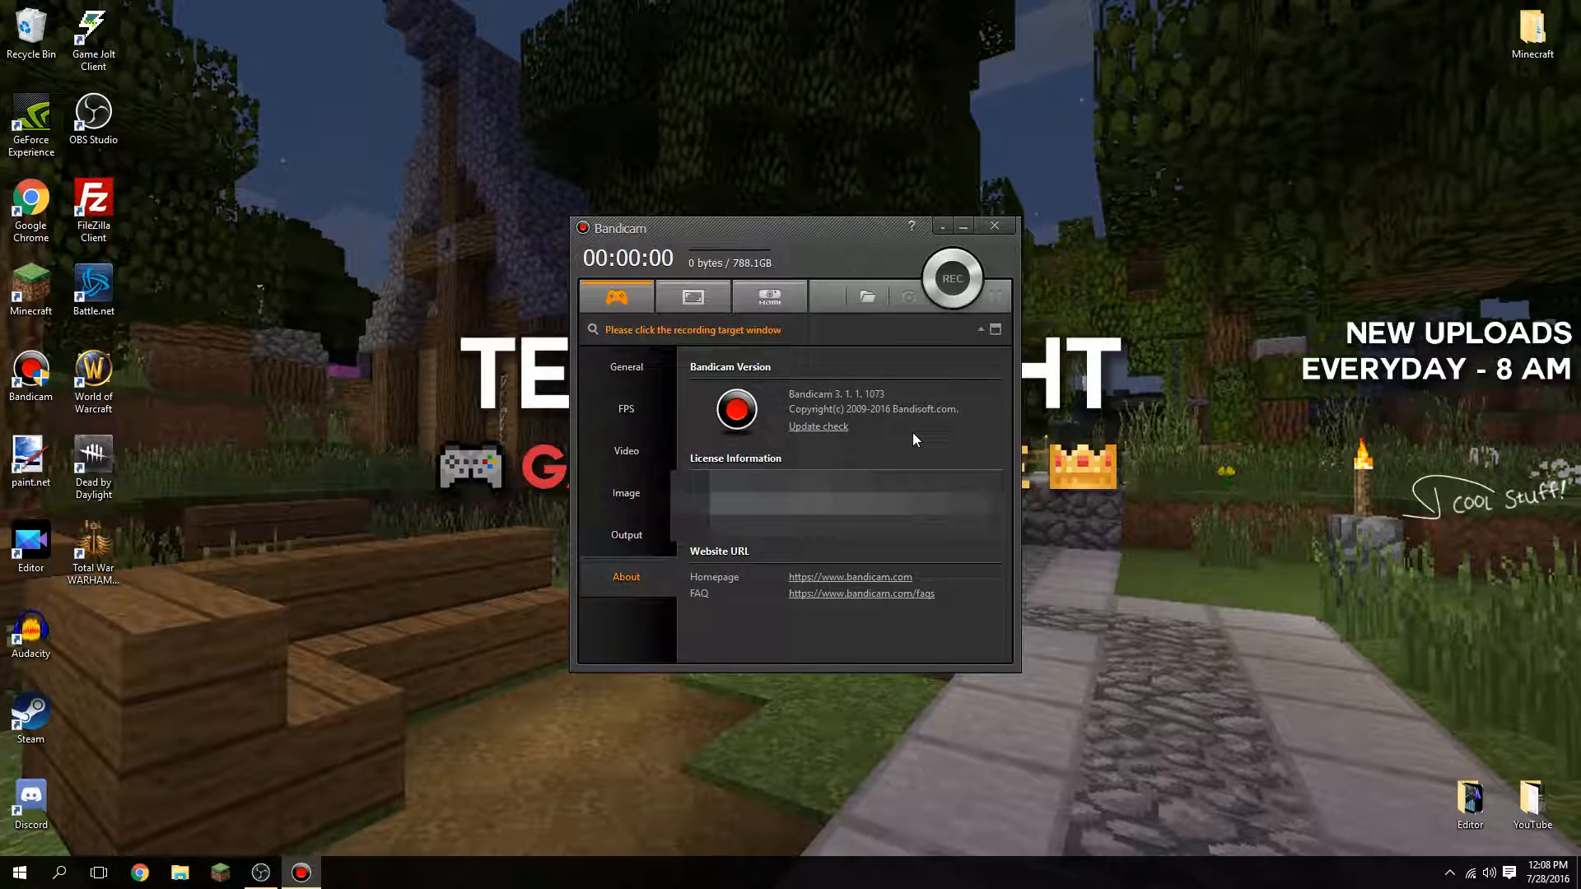
# Review the general options, the video recording settings and the video format settings reached from the advanced options
pyautogui.click(649, 381)
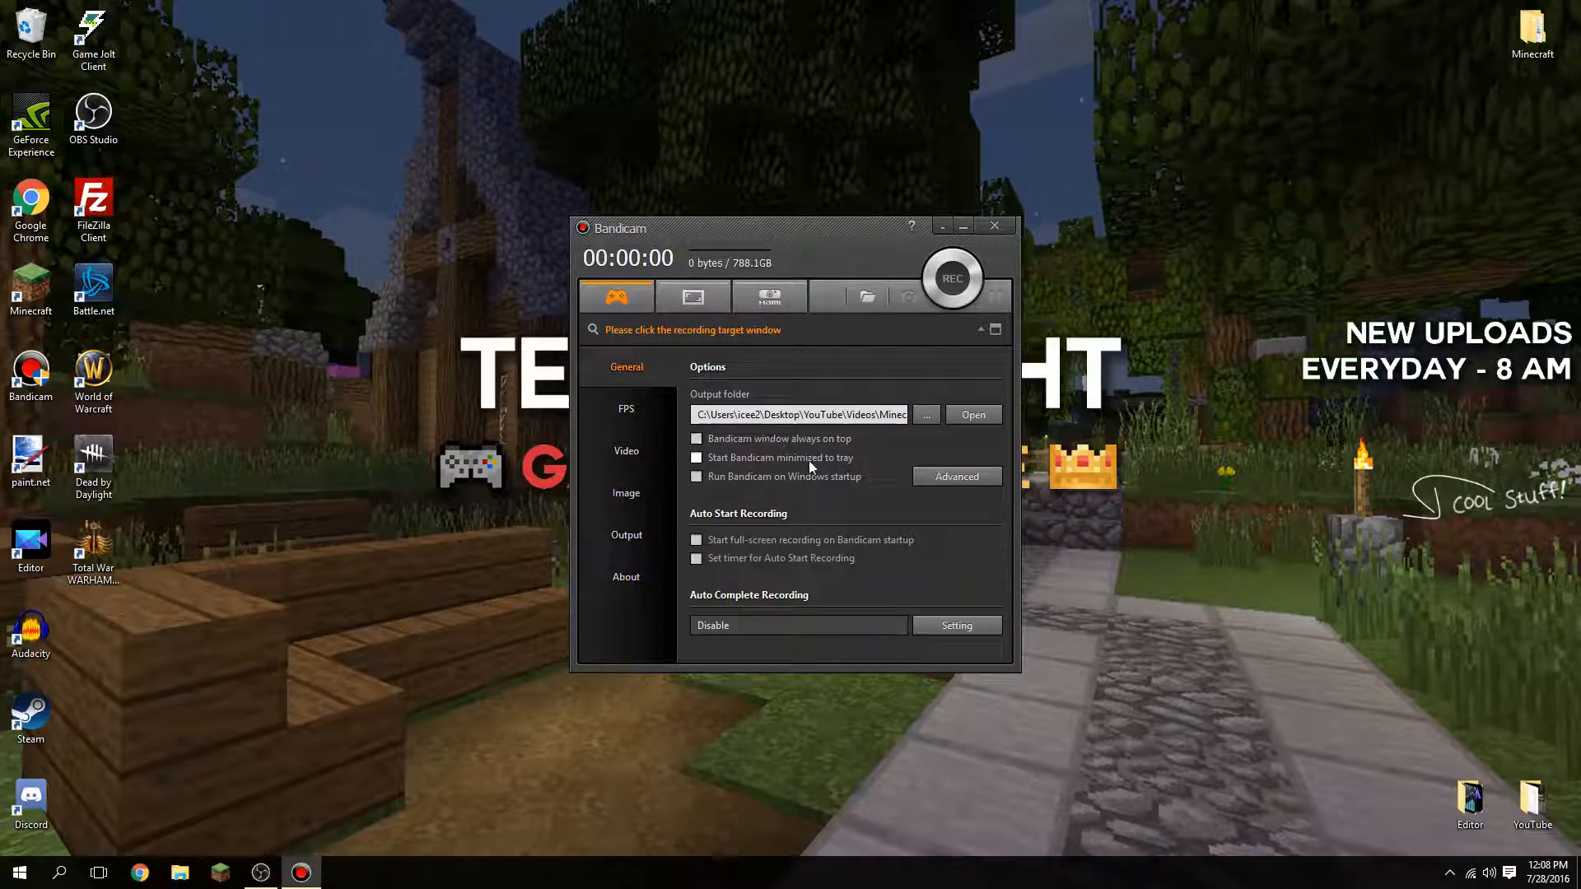
pyautogui.click(645, 452)
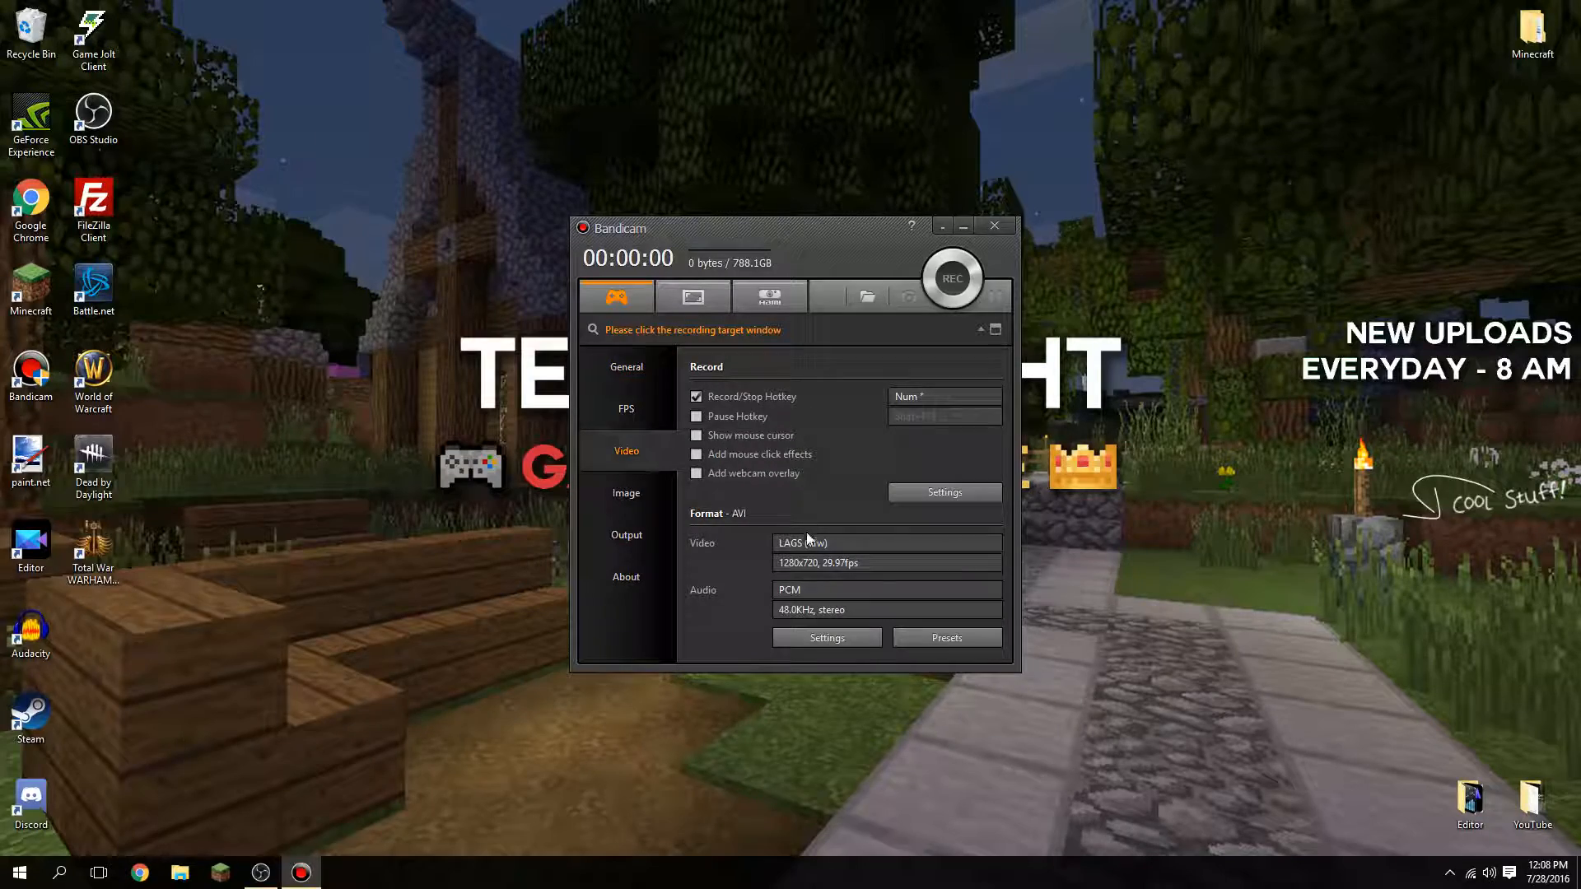
pyautogui.click(923, 493)
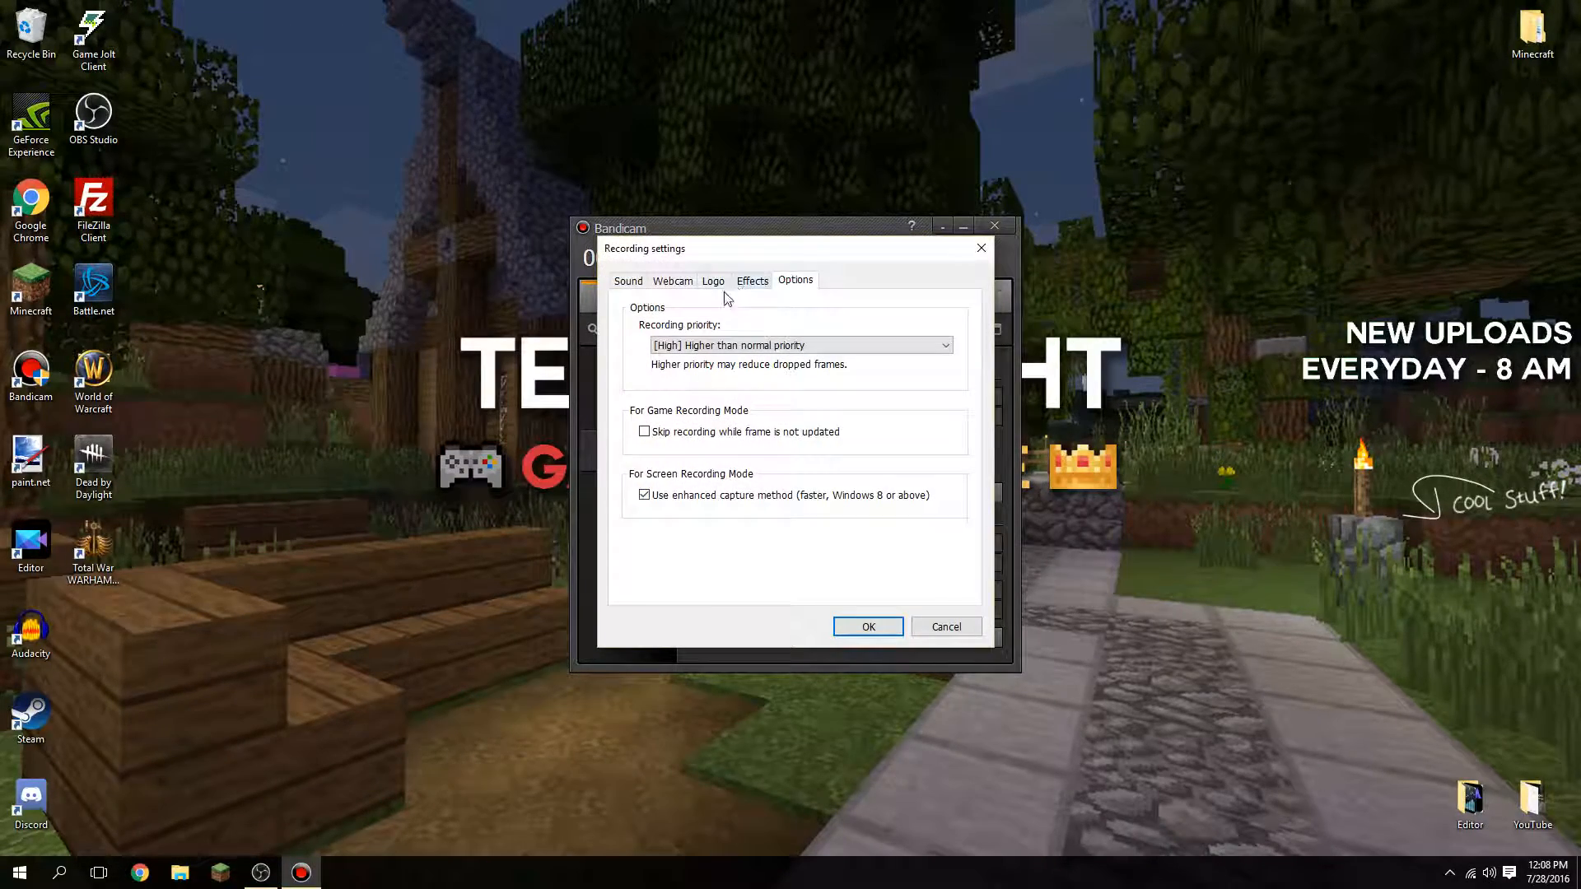
pyautogui.click(865, 627)
pyautogui.click(630, 371)
pyautogui.click(953, 476)
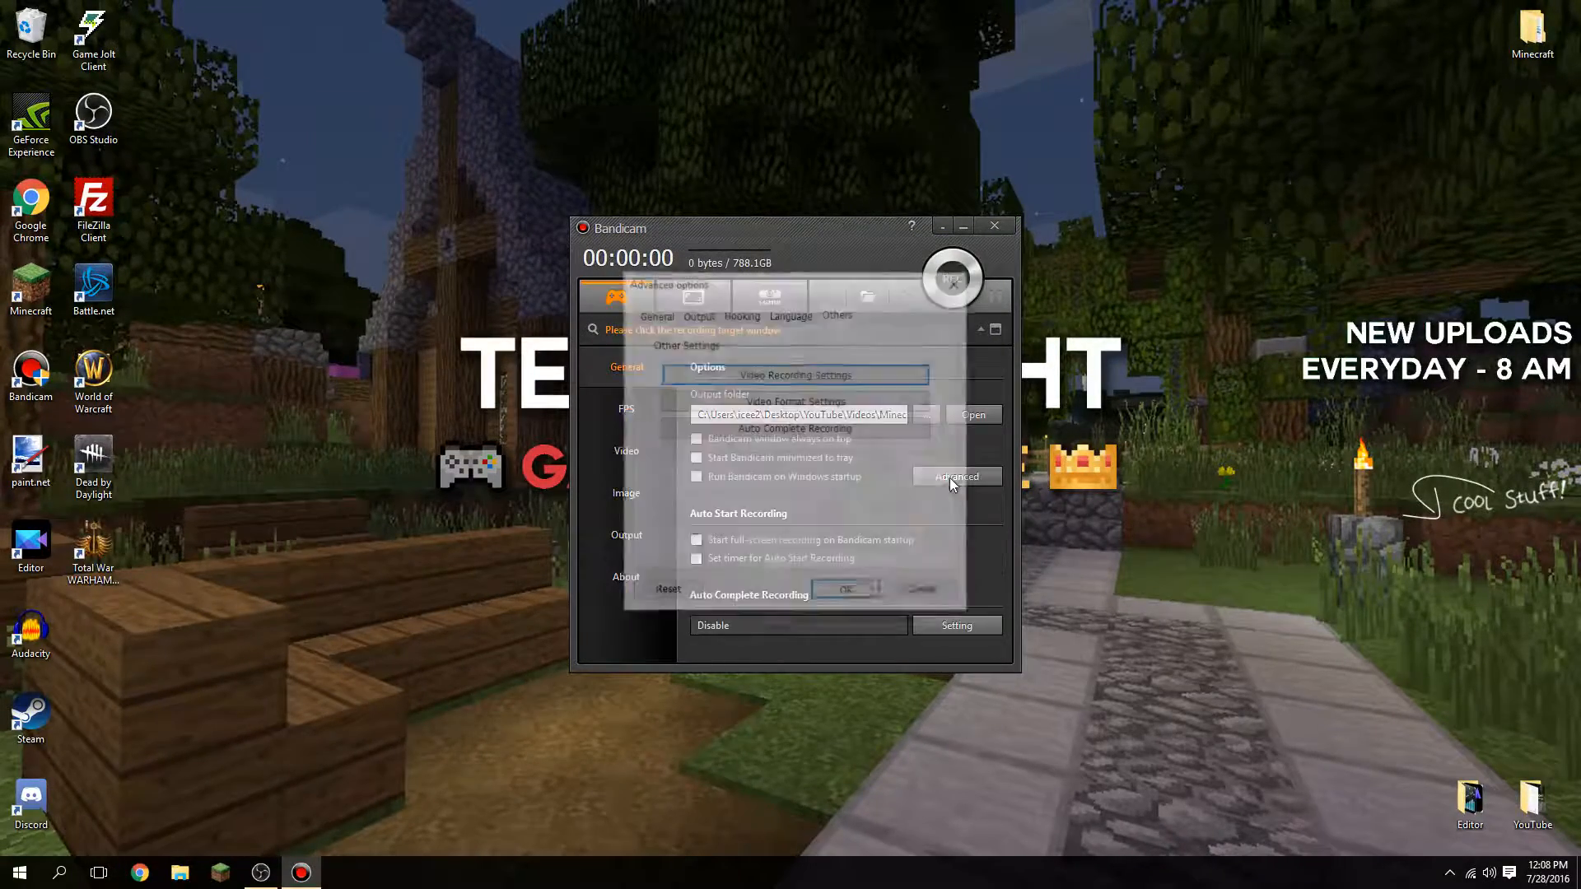
pyautogui.click(791, 401)
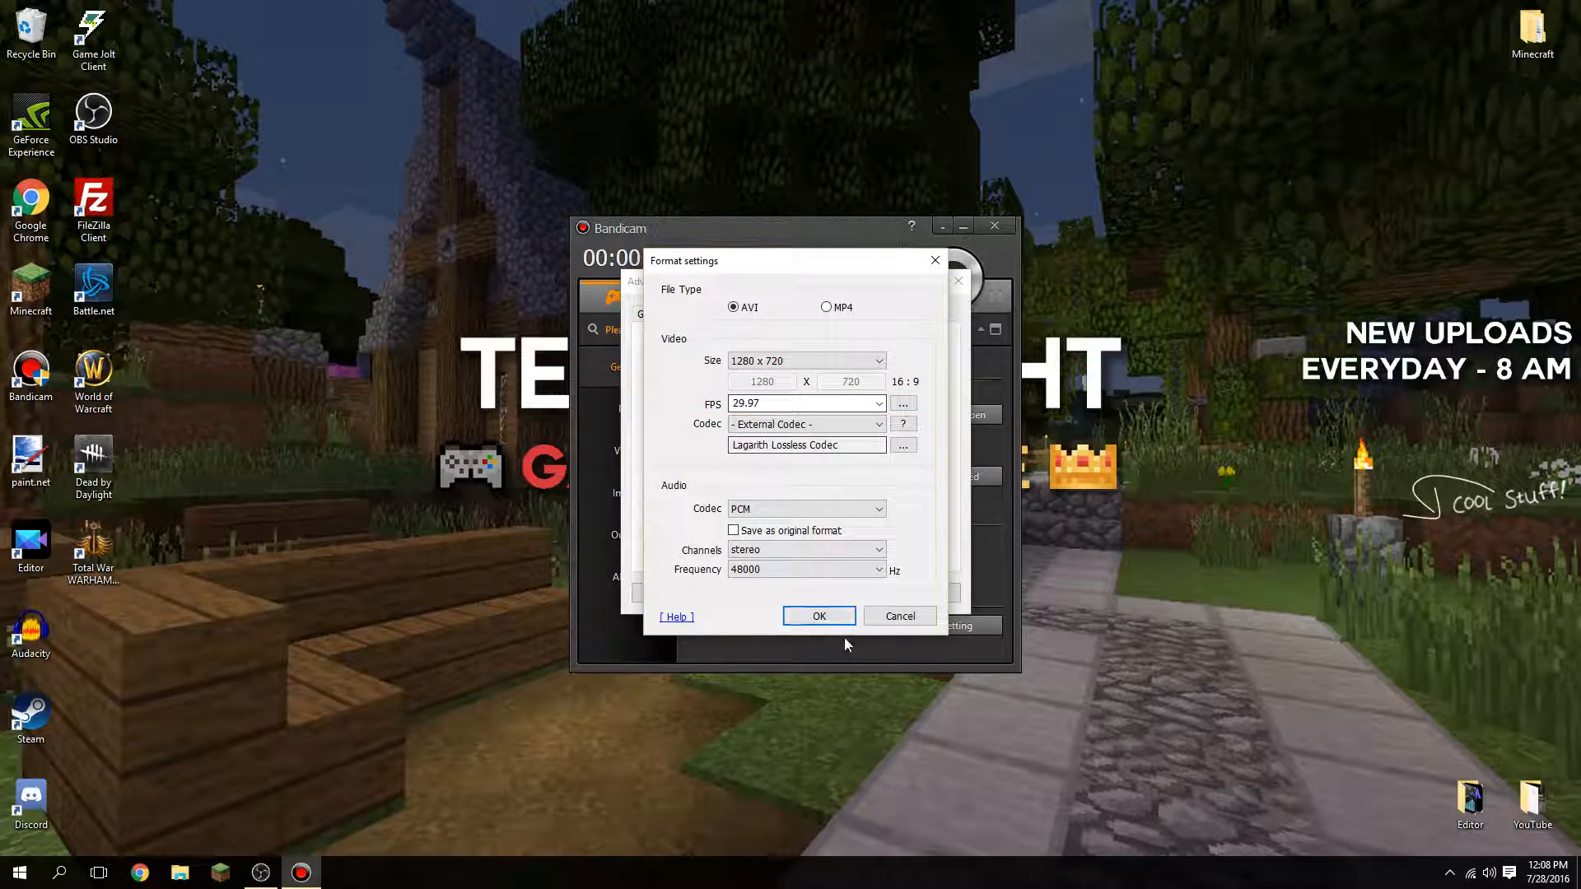
pyautogui.click(838, 619)
# Set auto complete recording to a maximum recording time of 15 minutes, with a new recording started after each one
pyautogui.click(792, 430)
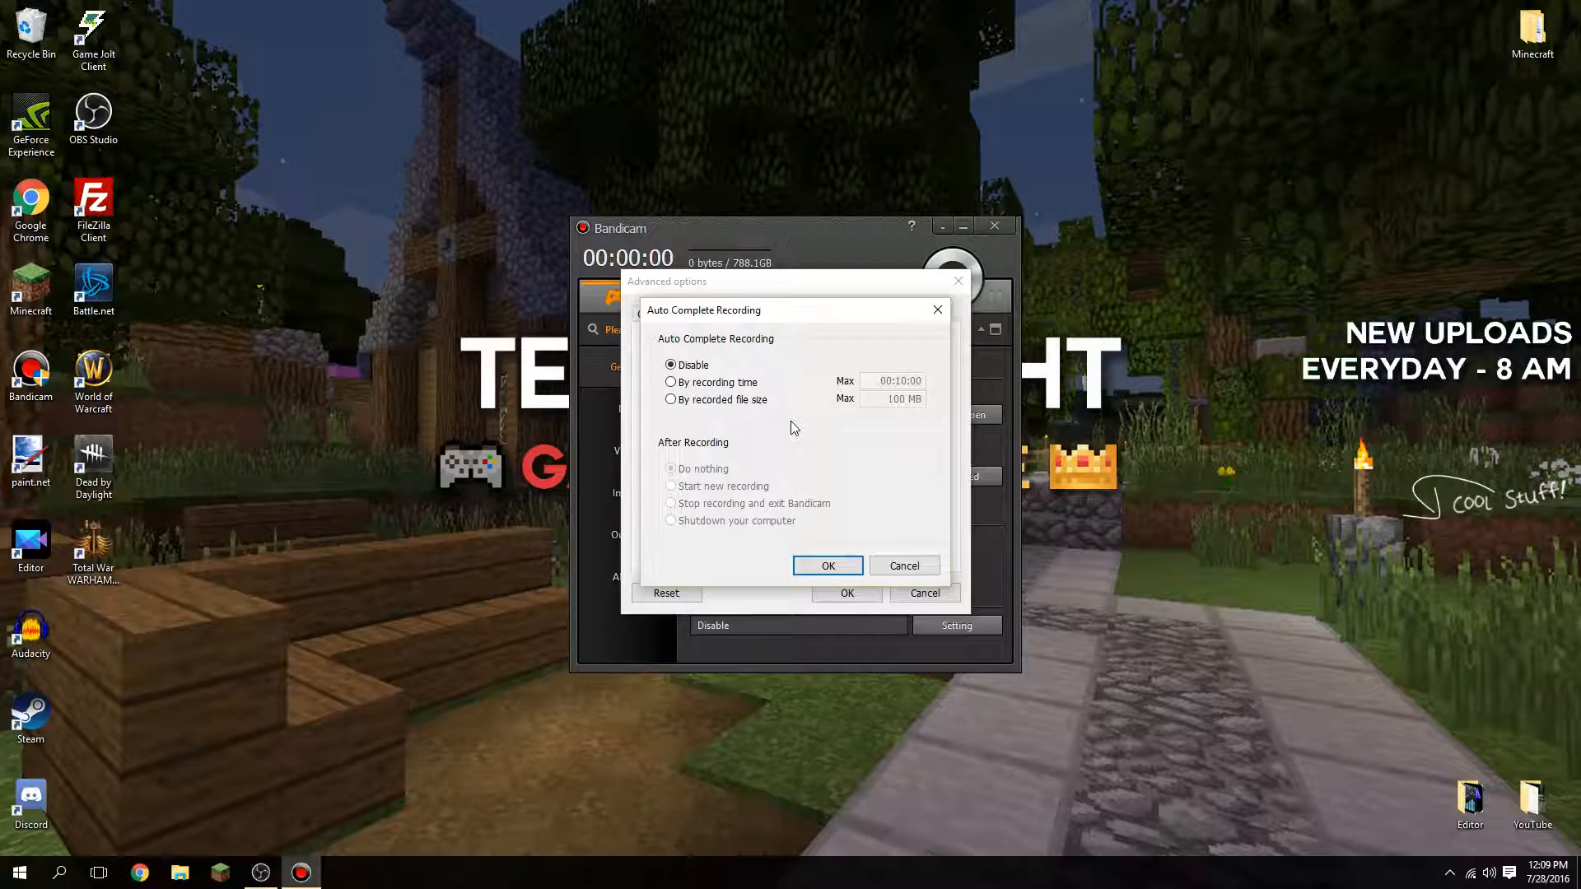
pyautogui.click(693, 383)
pyautogui.click(896, 382)
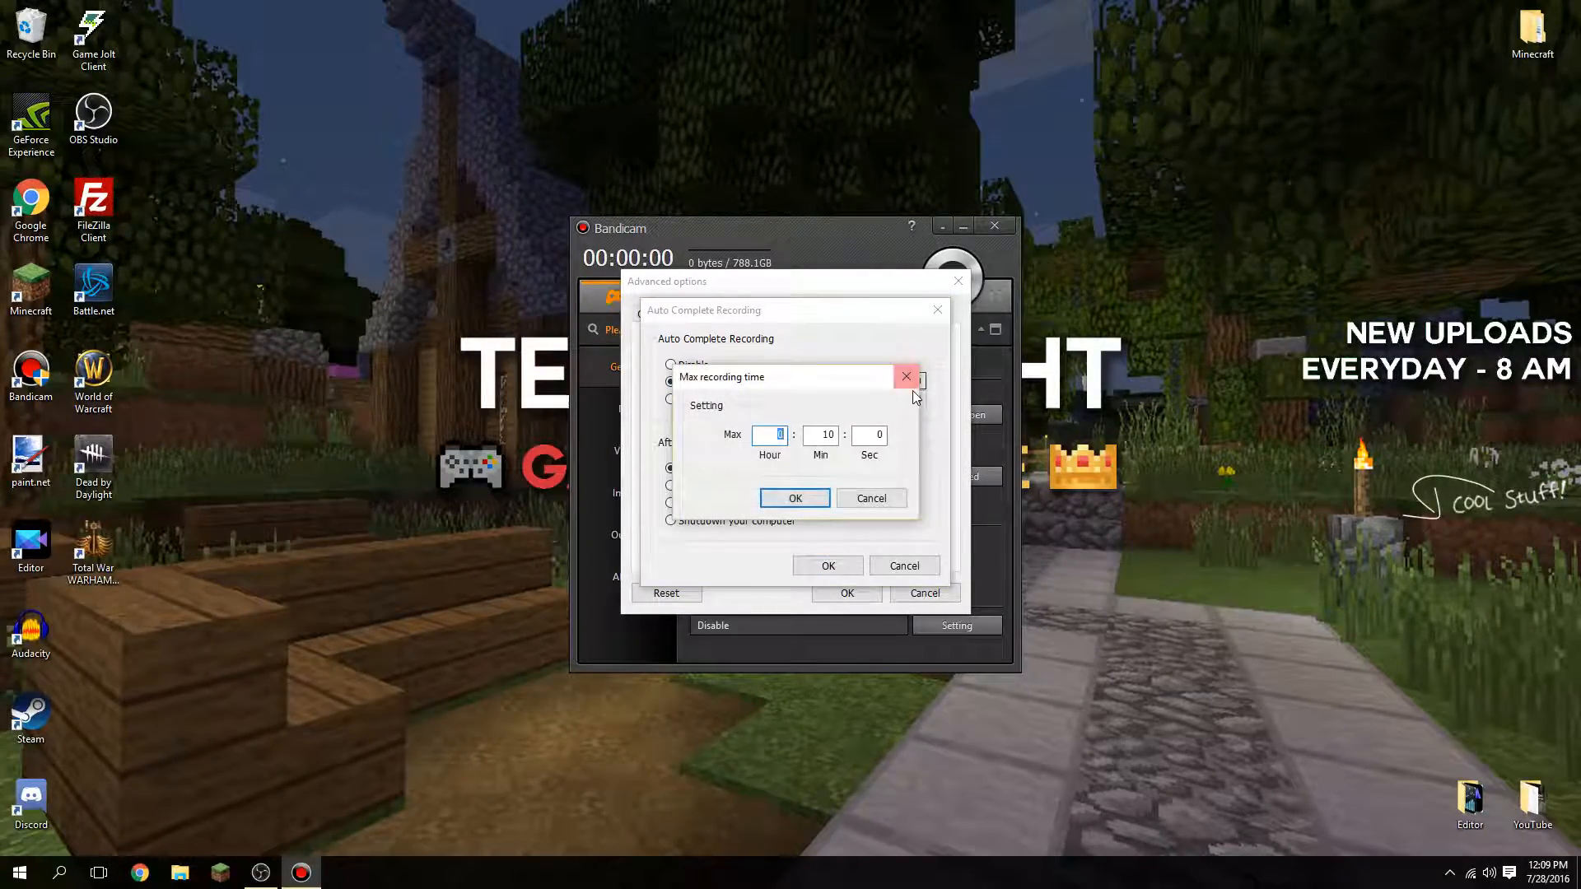
pyautogui.doubleClick(826, 436)
pyautogui.write('15')
pyautogui.press('Return')
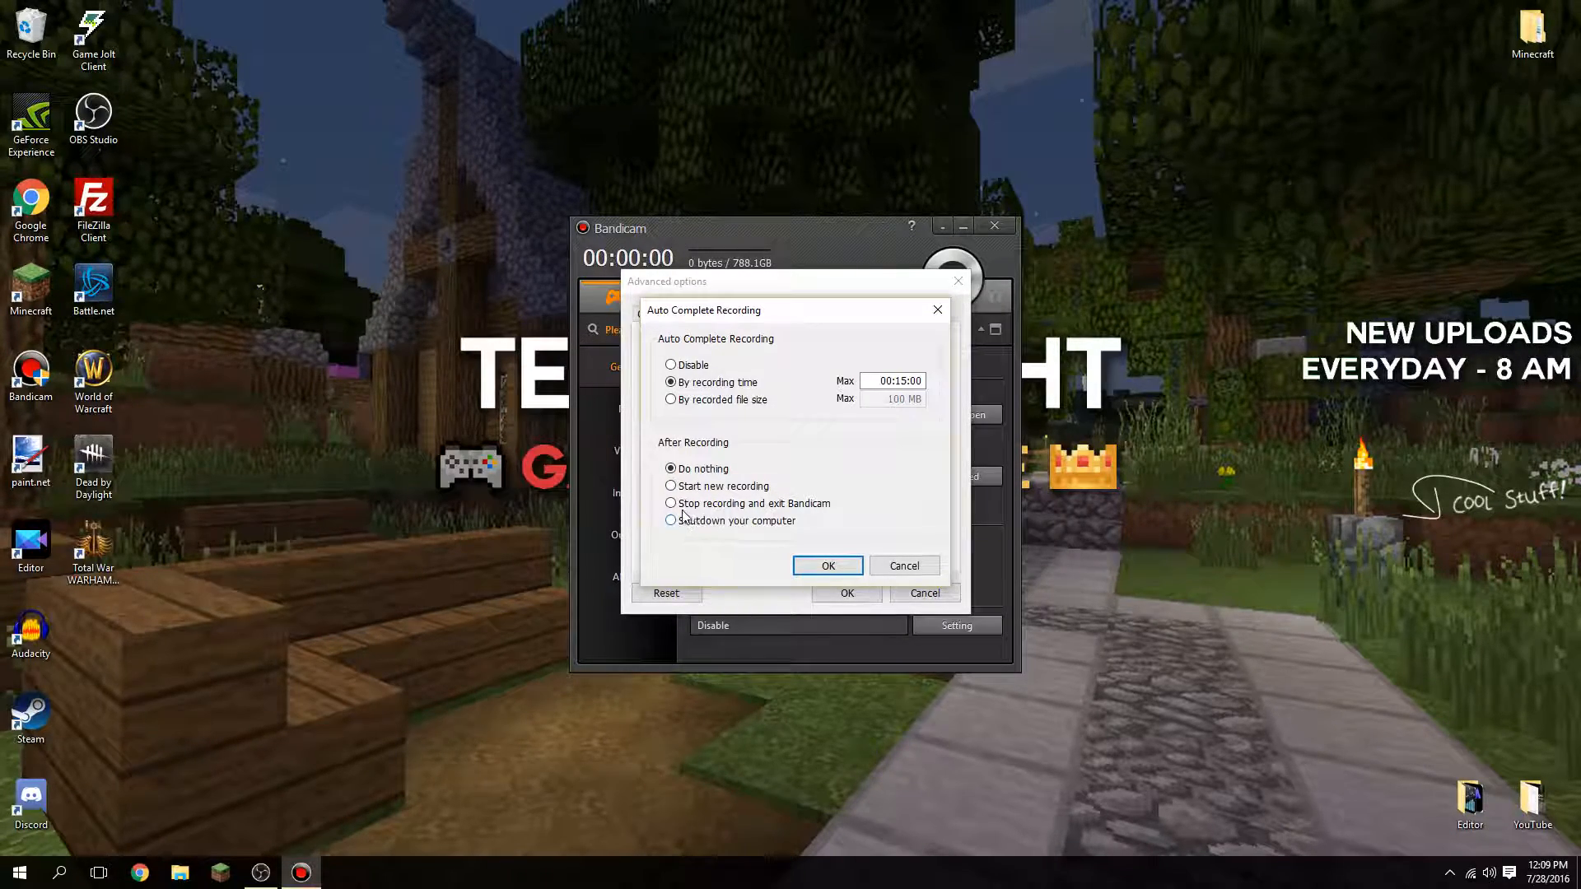
pyautogui.click(672, 487)
# Disable auto complete recording and accept the advanced options
pyautogui.click(688, 368)
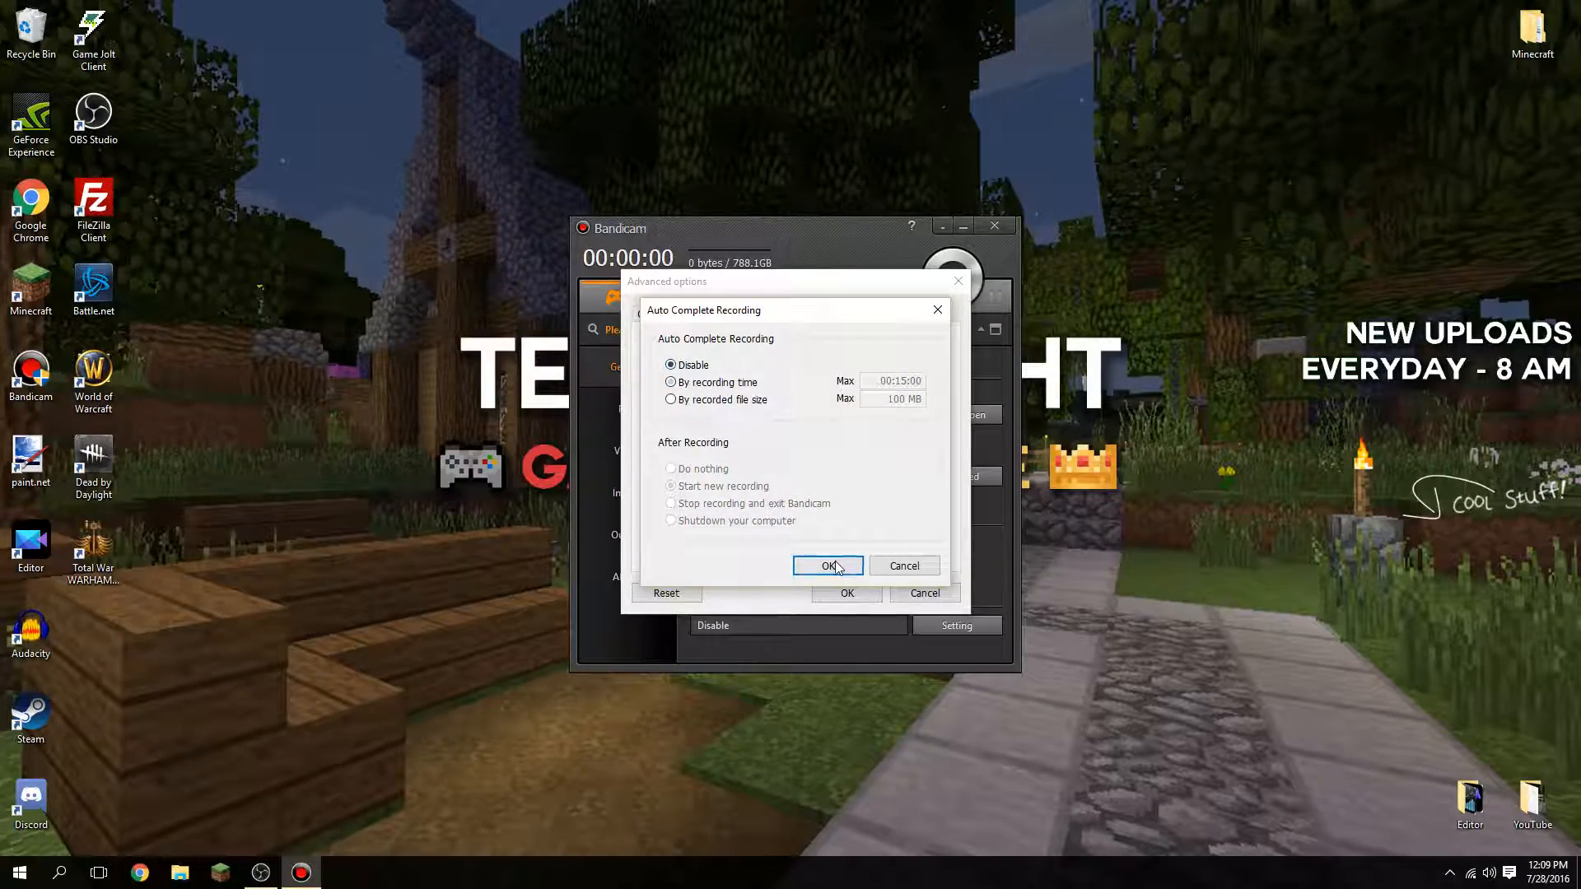
pyautogui.click(827, 566)
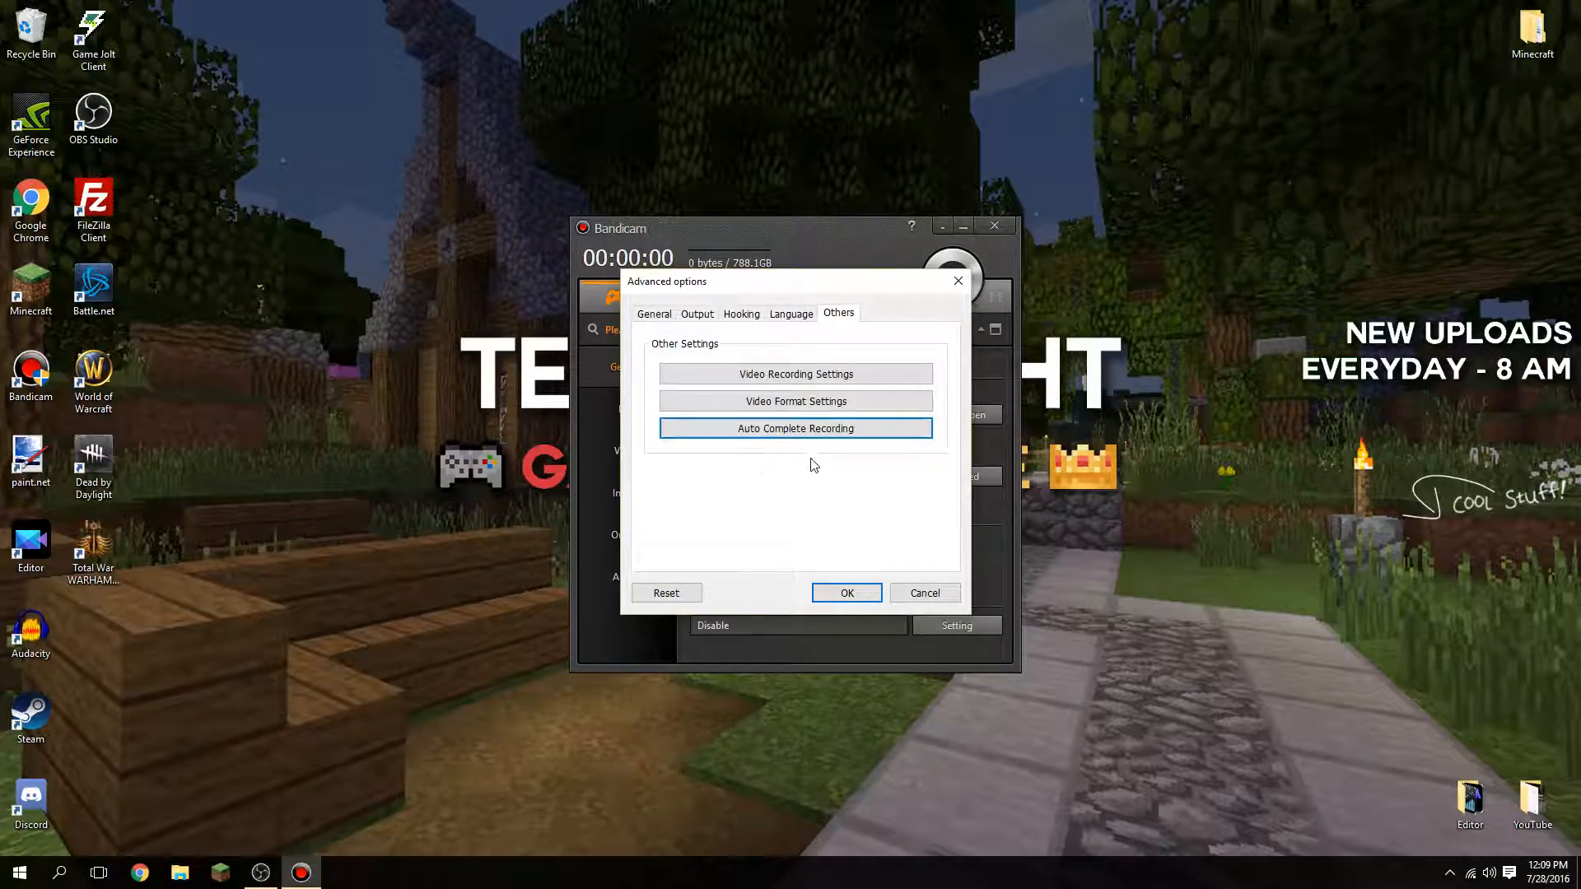
pyautogui.click(846, 592)
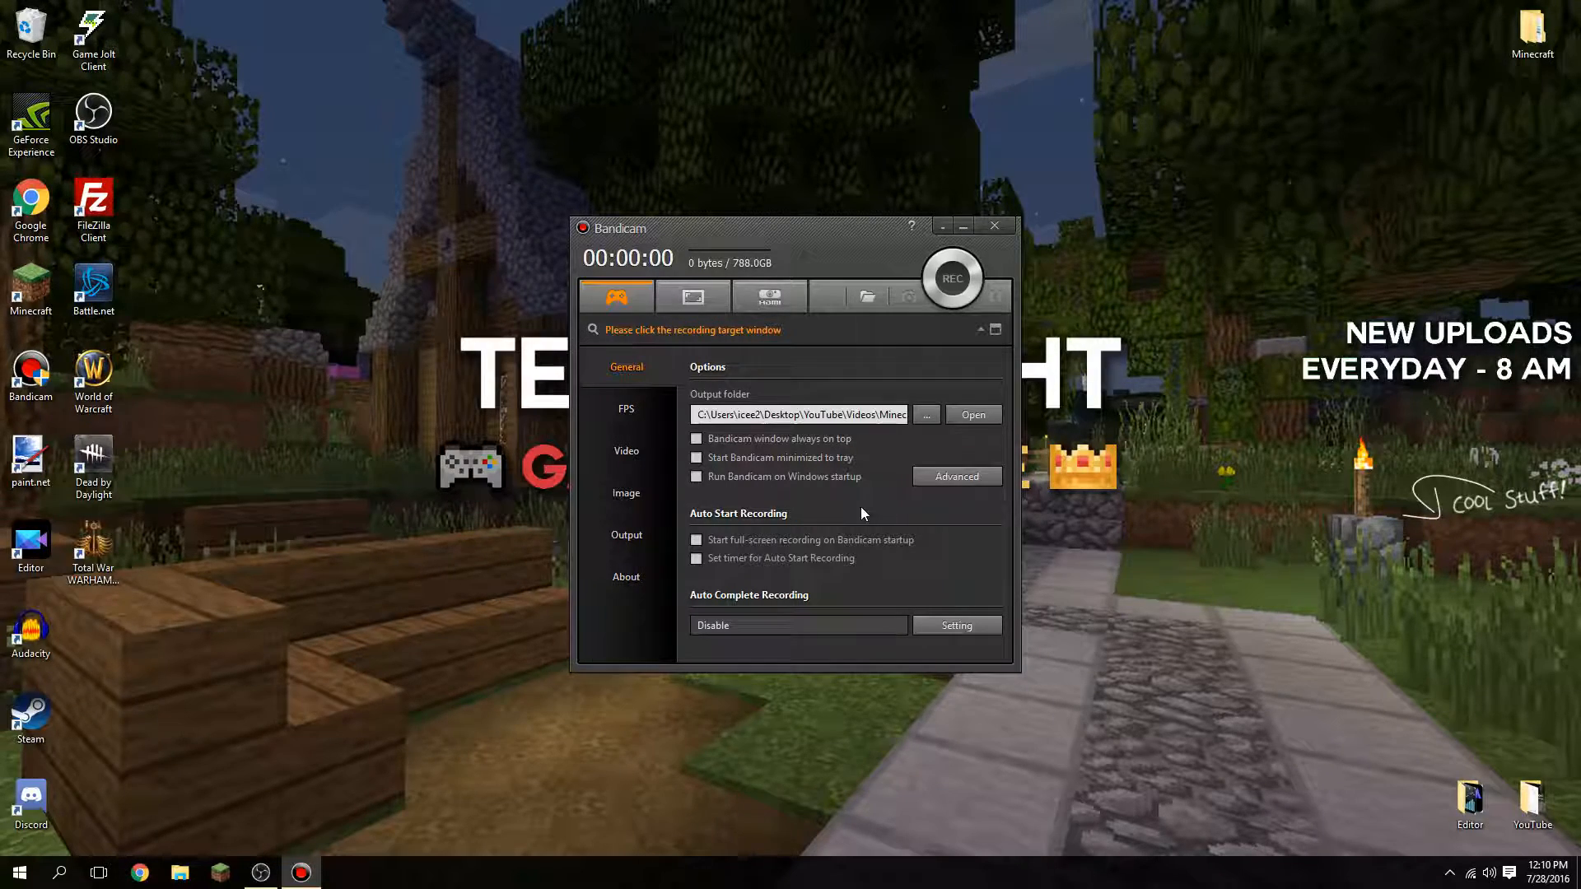
# Switch to screen recording mode, turn off the fullscreen size for a 640x480 recording rectangle, and move it up beside the settings
pyautogui.click(706, 298)
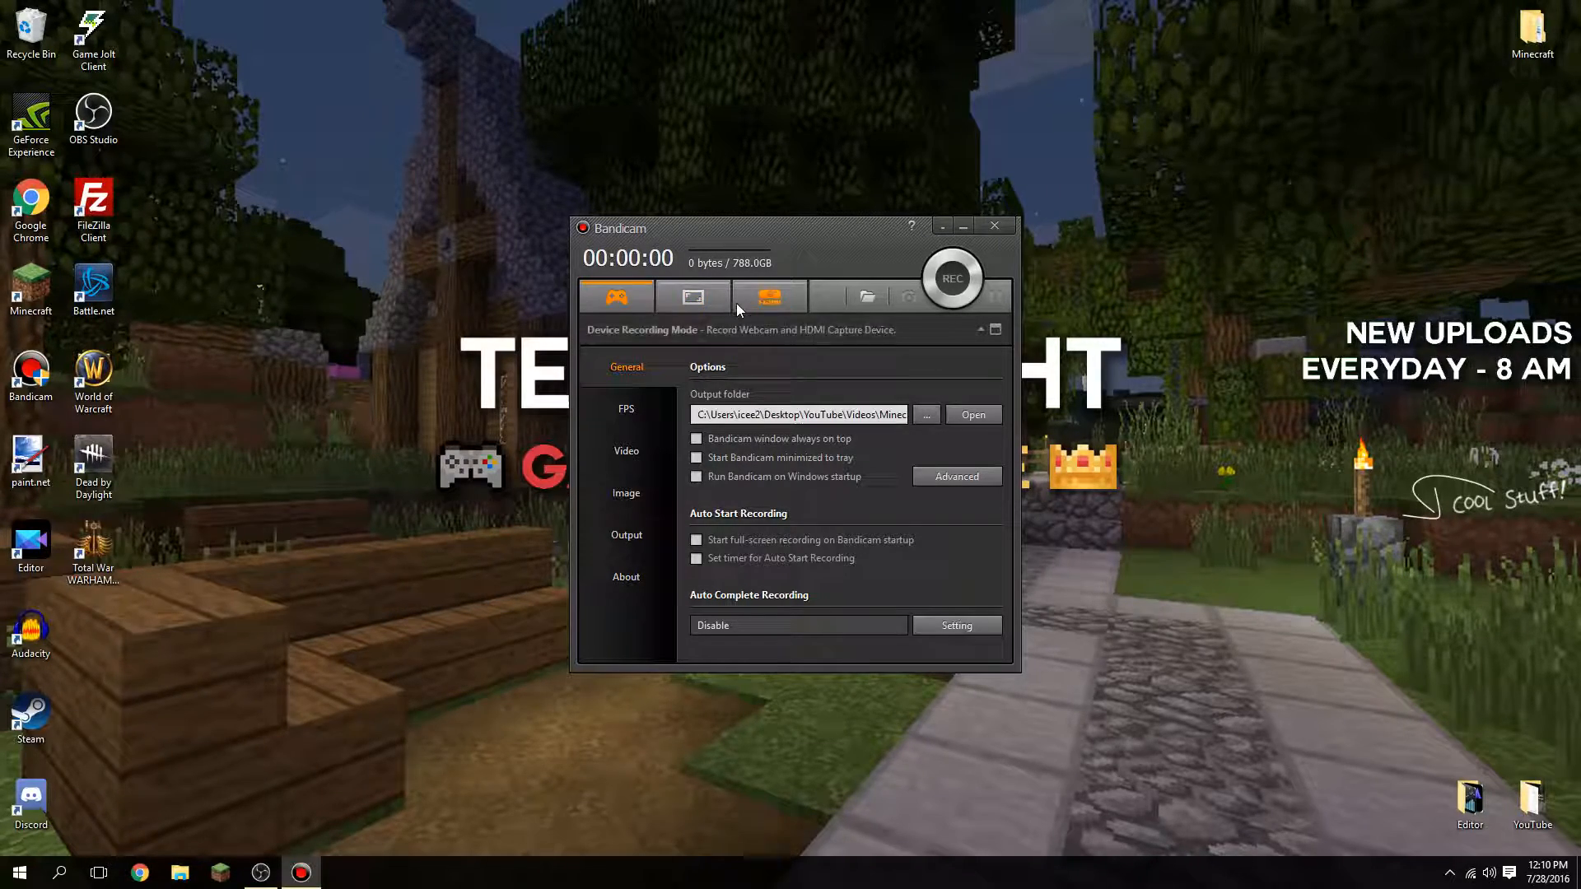
pyautogui.click(702, 300)
pyautogui.moveTo(556, 252); pyautogui.dragTo(559, 436)
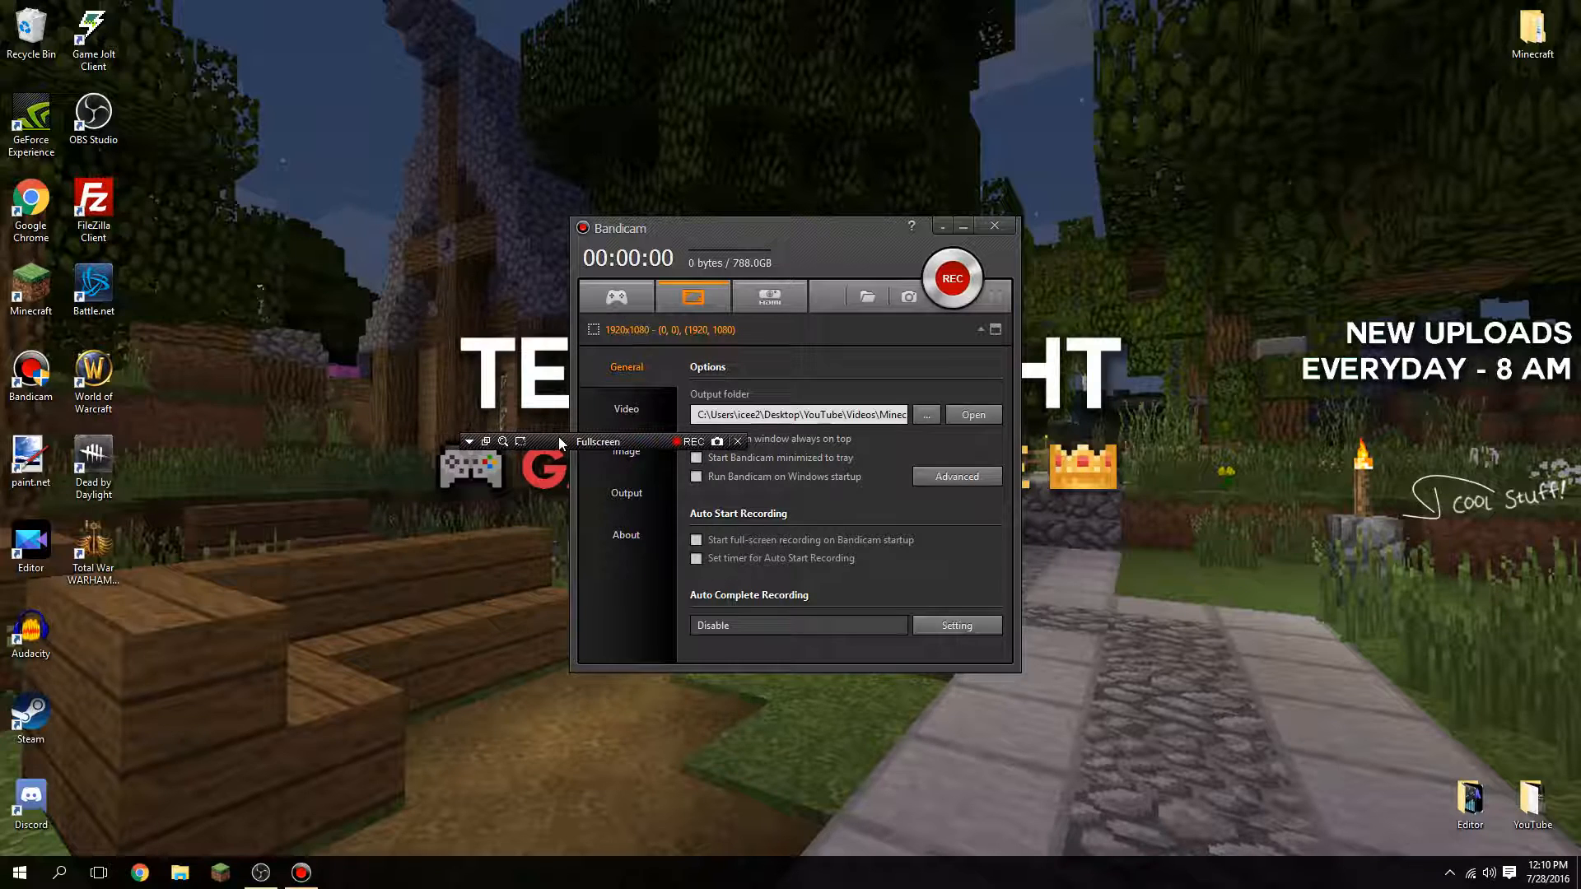
pyautogui.click(470, 442)
pyautogui.moveTo(536, 522)
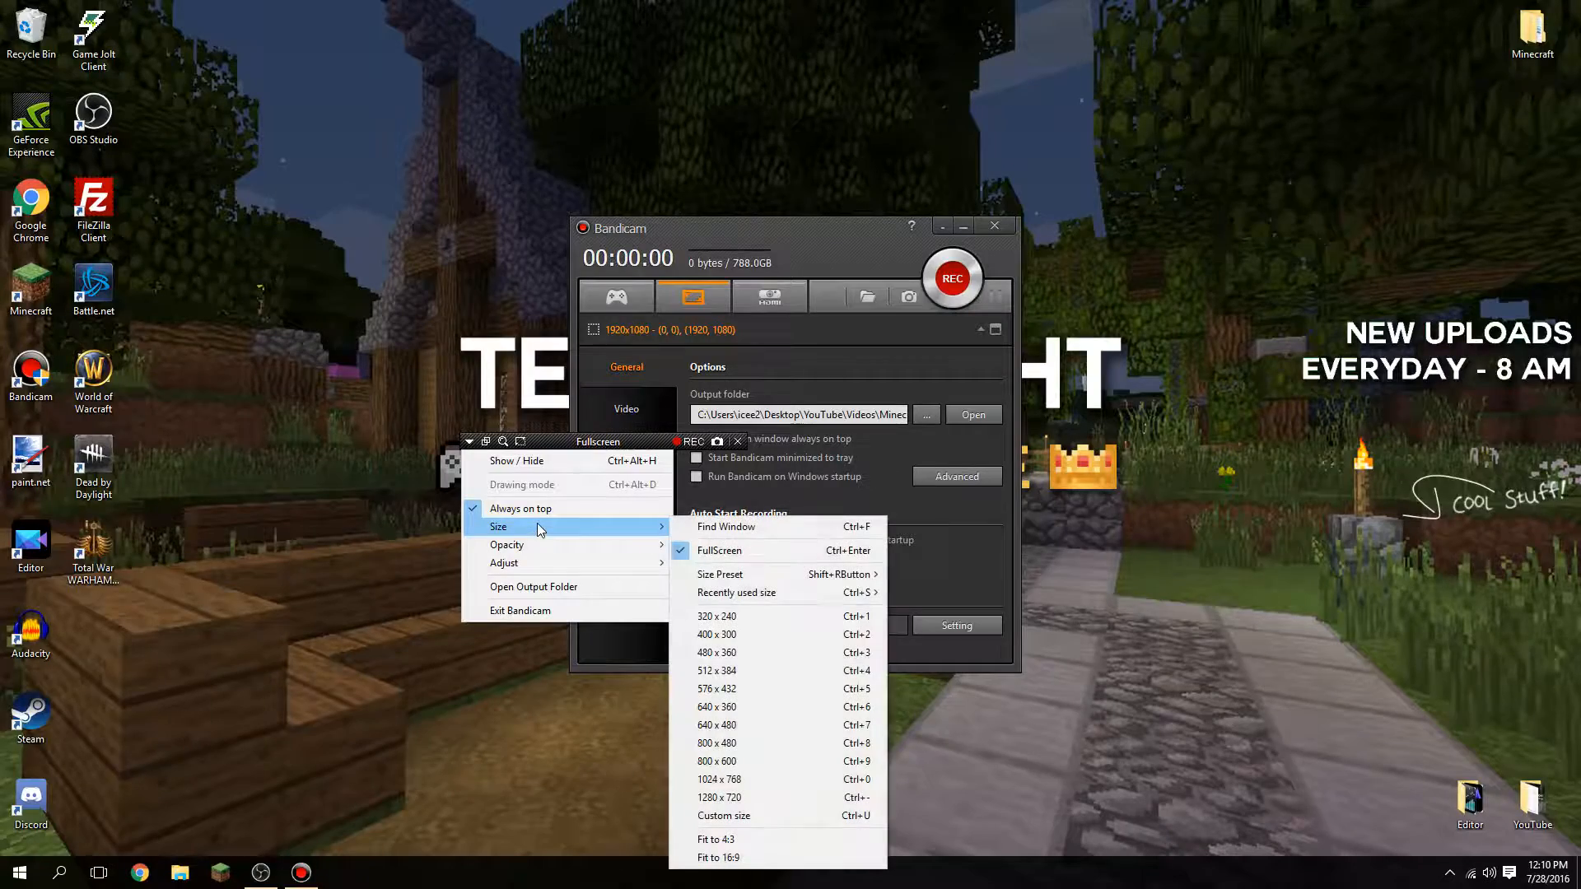
pyautogui.click(723, 551)
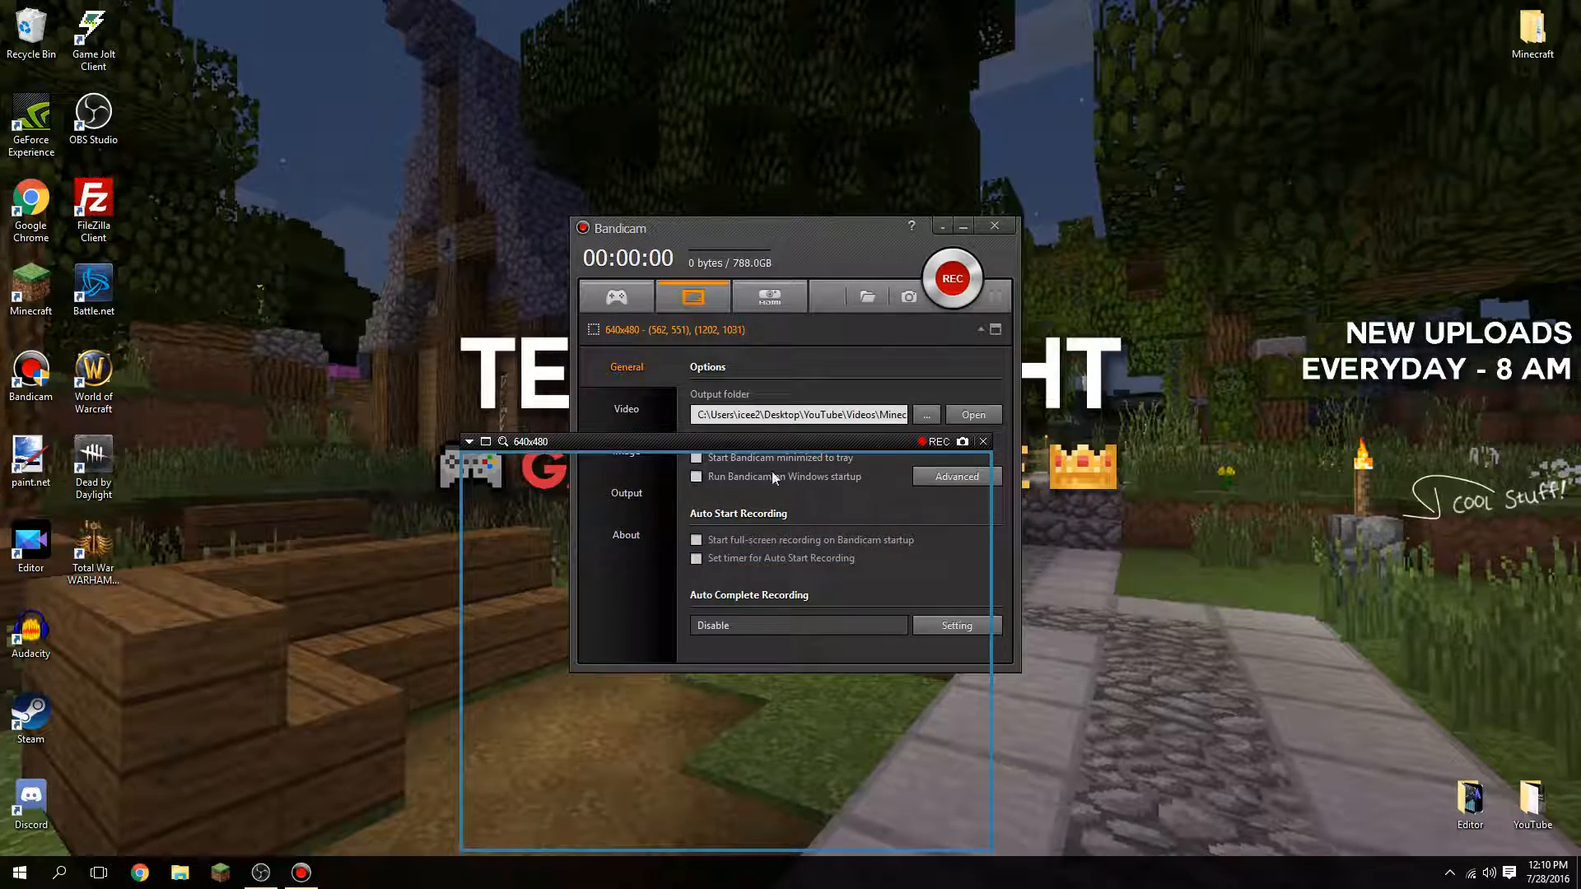
pyautogui.moveTo(626, 445); pyautogui.dragTo(512, 260)
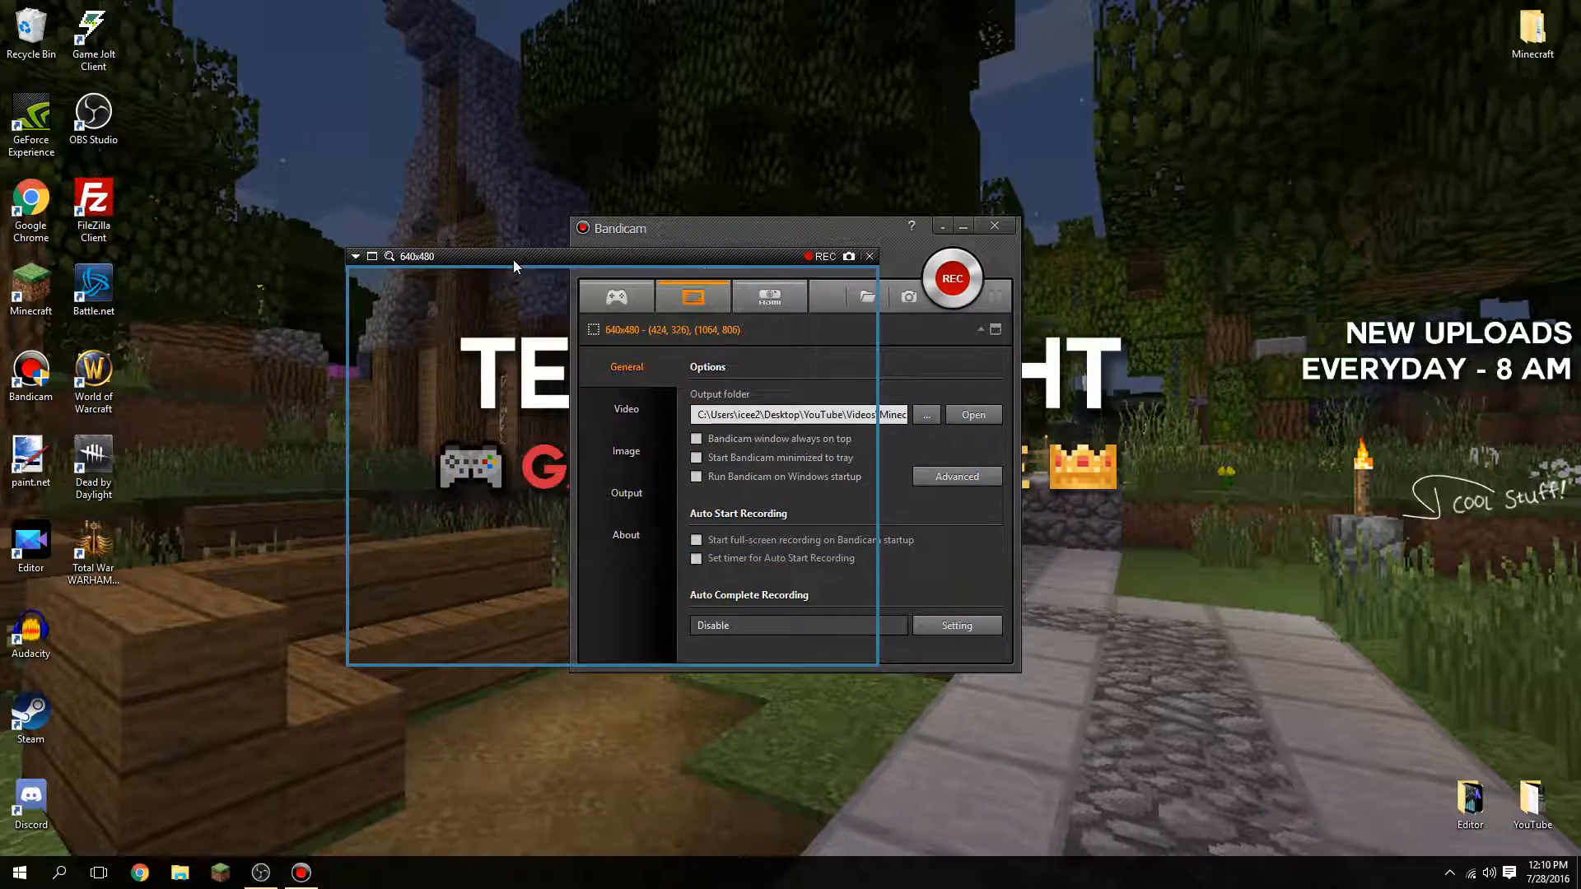
# Apply the Happy Wheels size preset to the recording rectangle
pyautogui.click(356, 256)
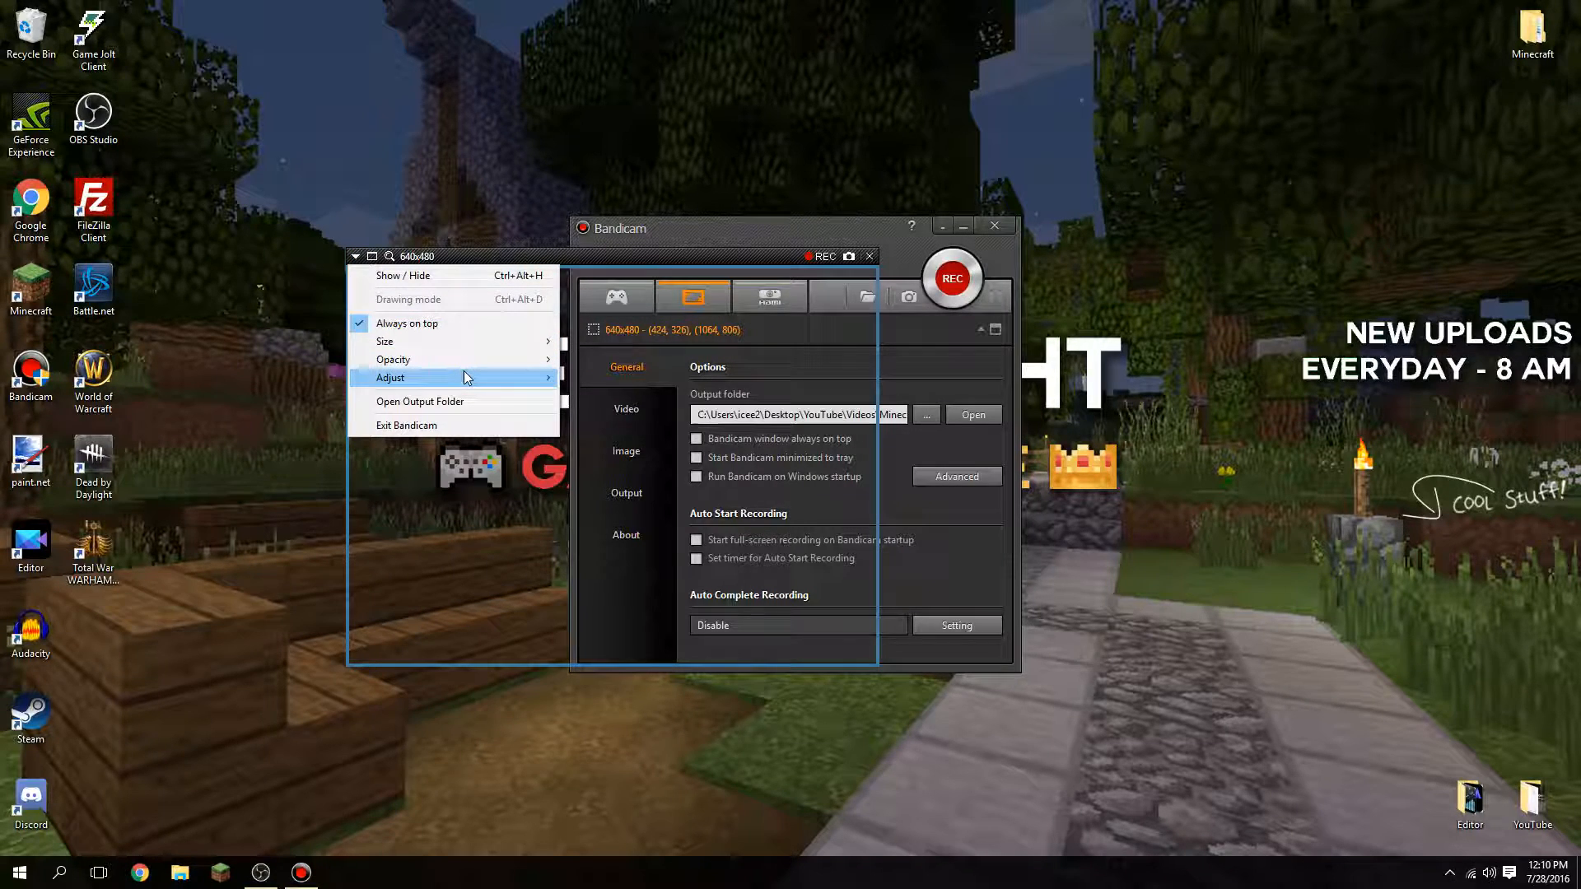
pyautogui.moveTo(465, 377)
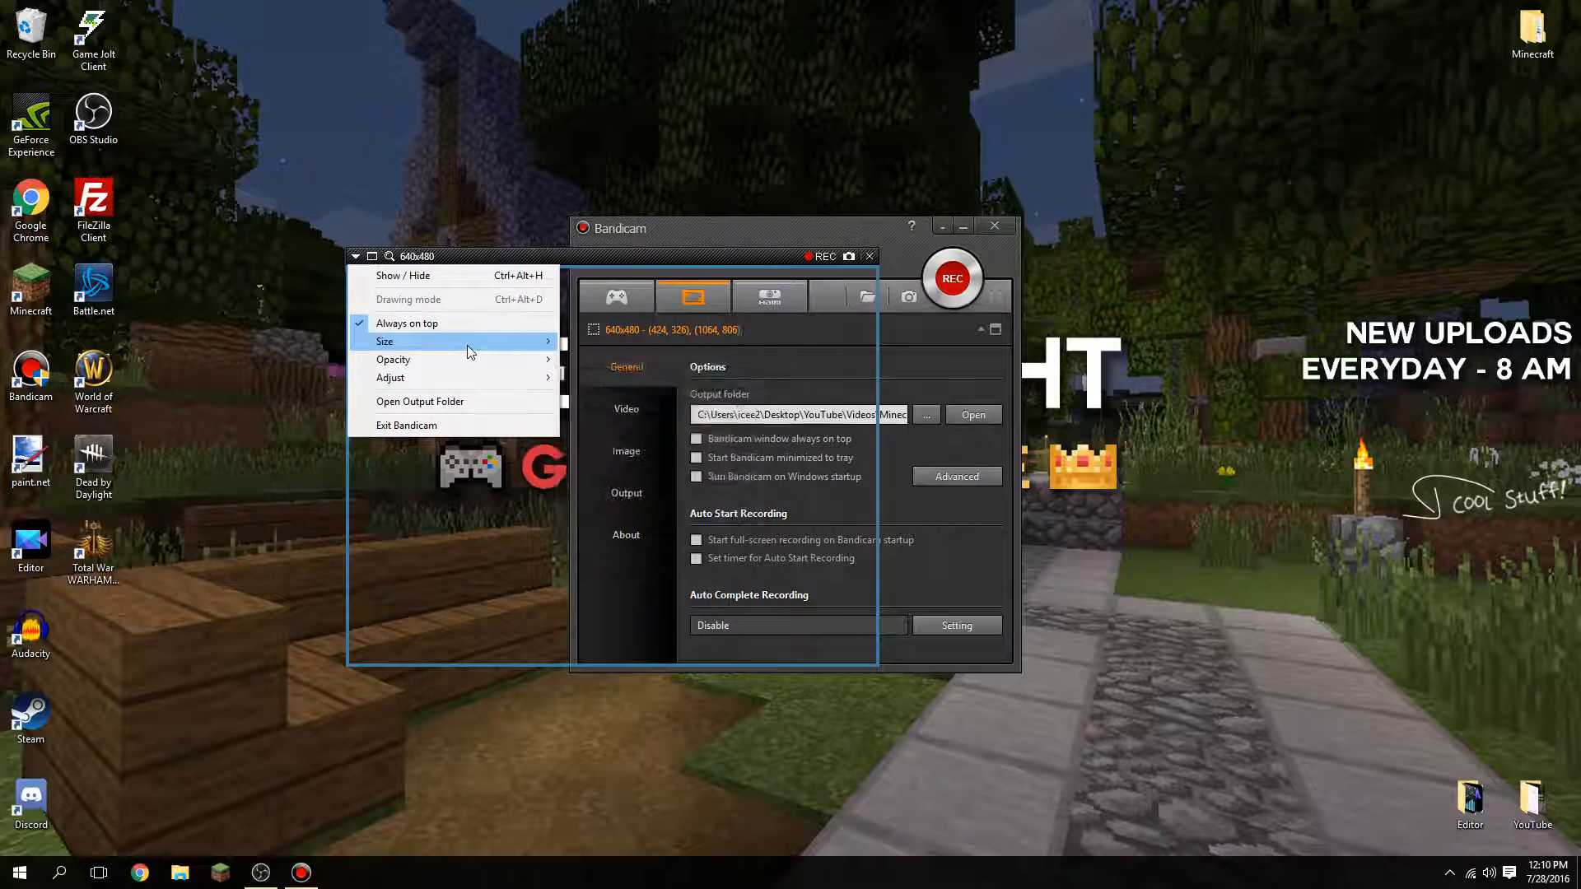
pyautogui.moveTo(467, 343)
pyautogui.moveTo(623, 394)
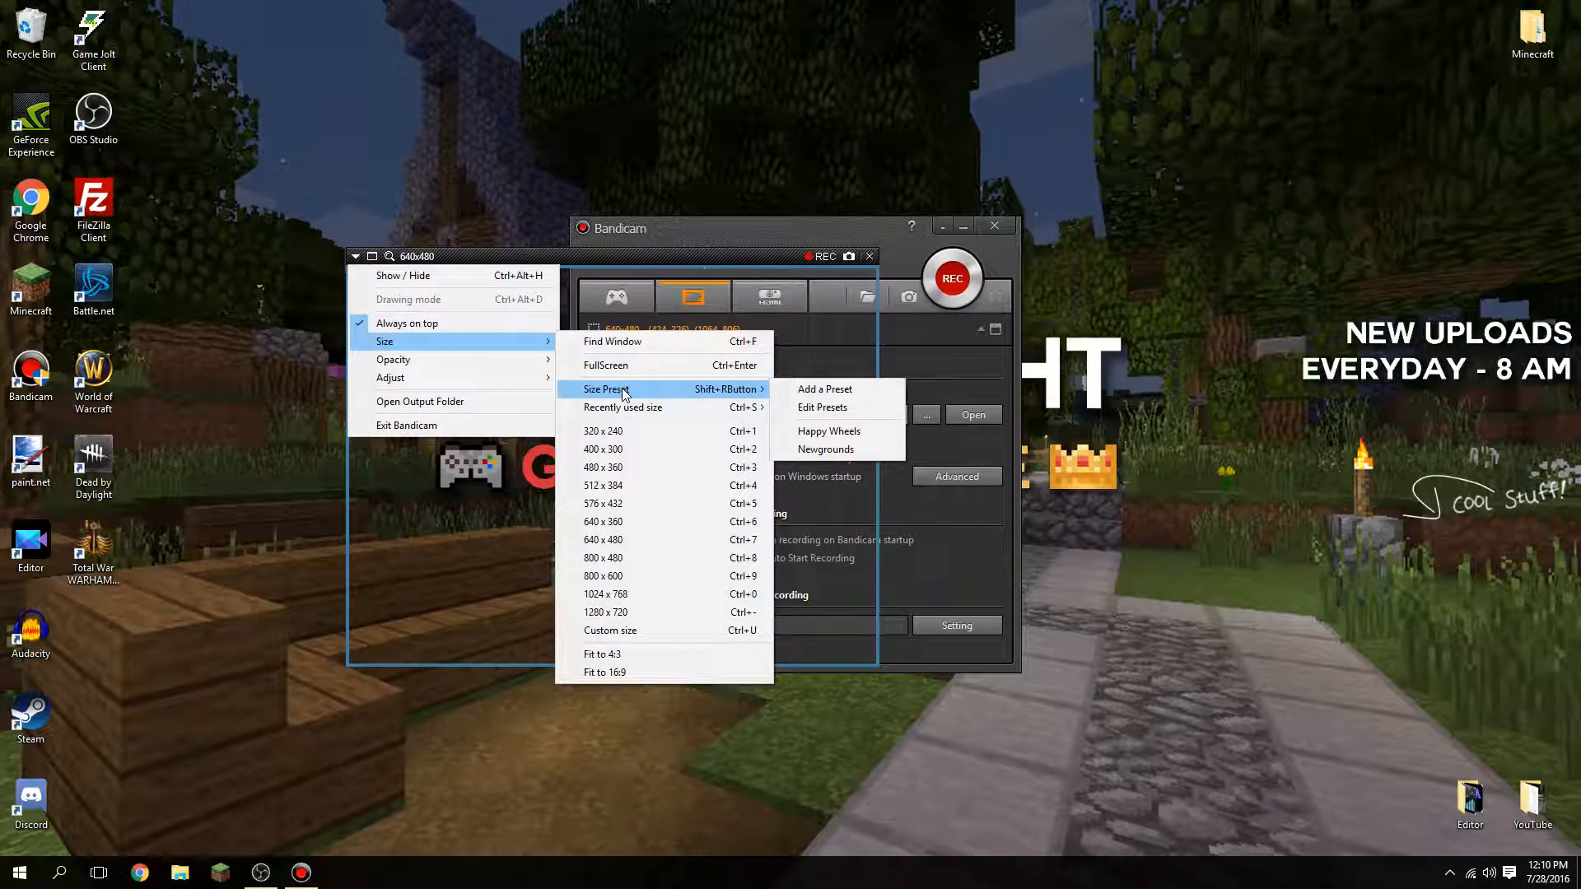
pyautogui.click(879, 430)
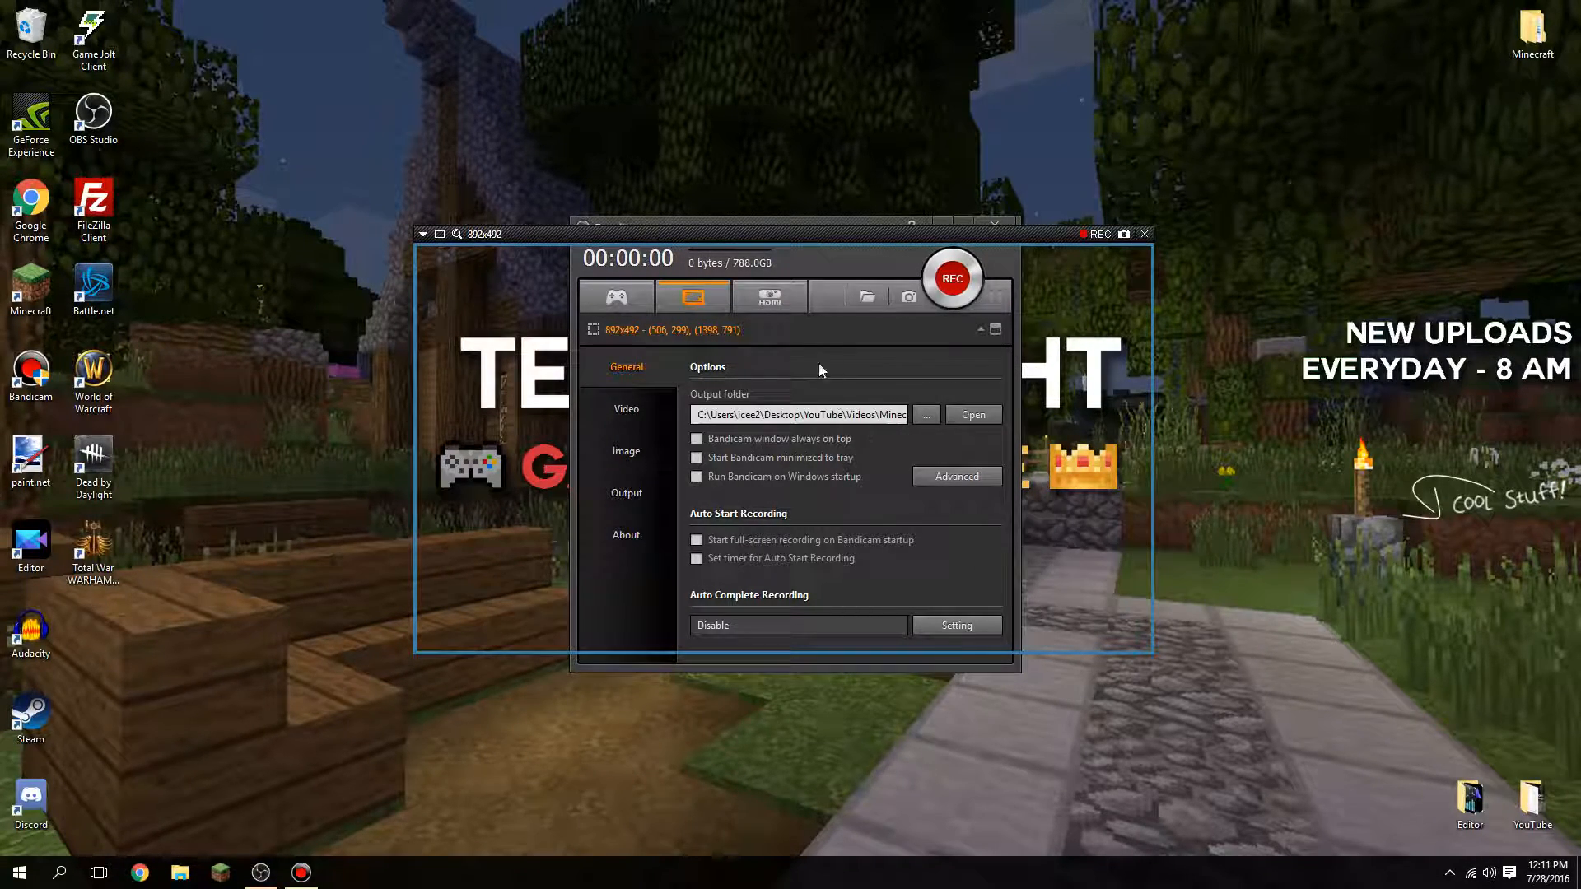
# Look through the options offered for the resized recording rectangle
pyautogui.click(422, 234)
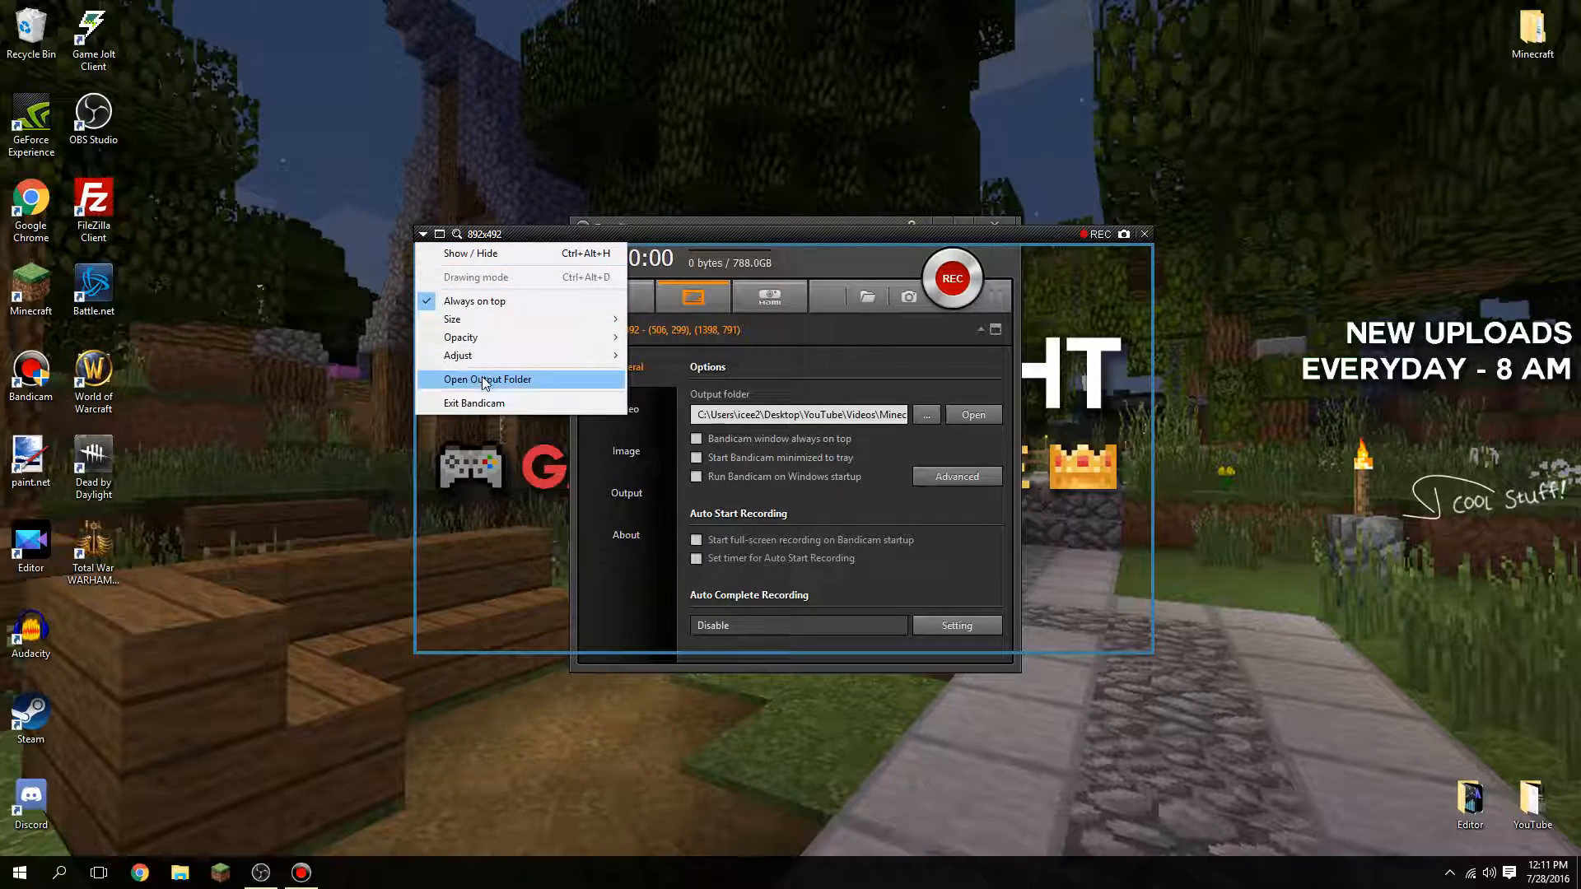